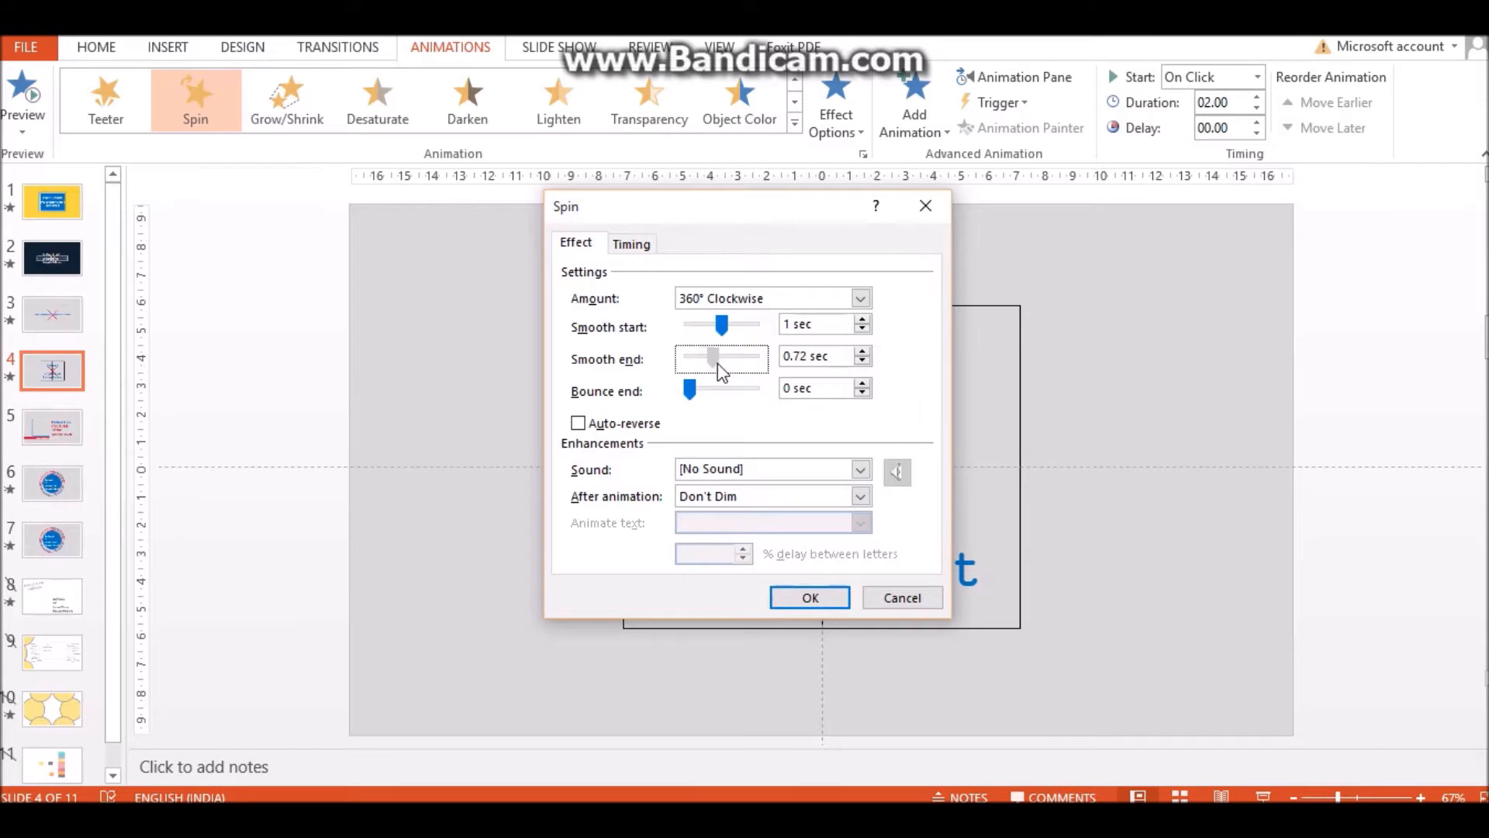
Step: Set the line's Spin effect to a 1 sec smooth end and a custom amount of 135° clockwise
drag(720, 366, 724, 369)
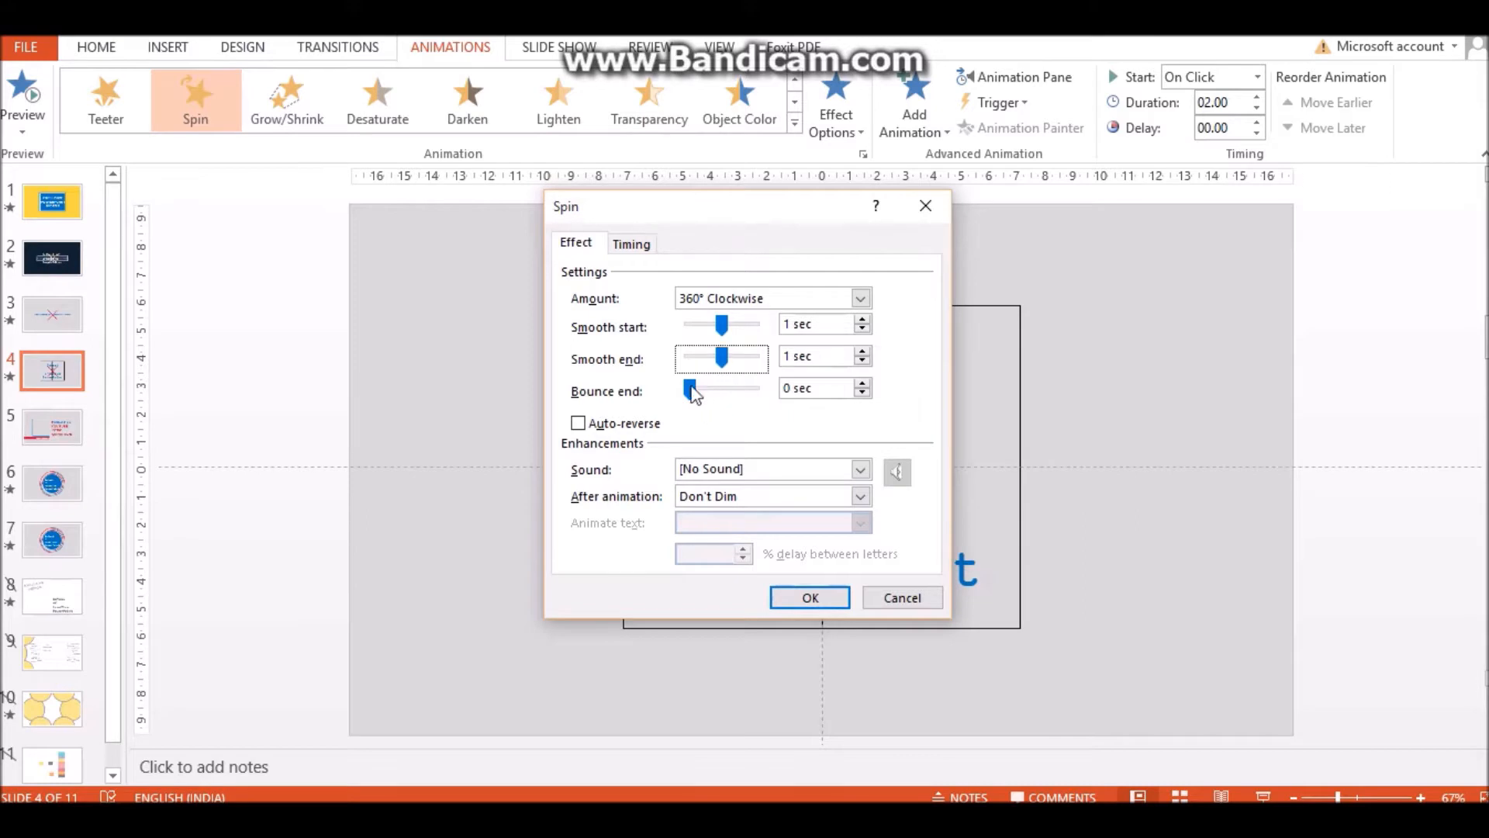
click(821, 598)
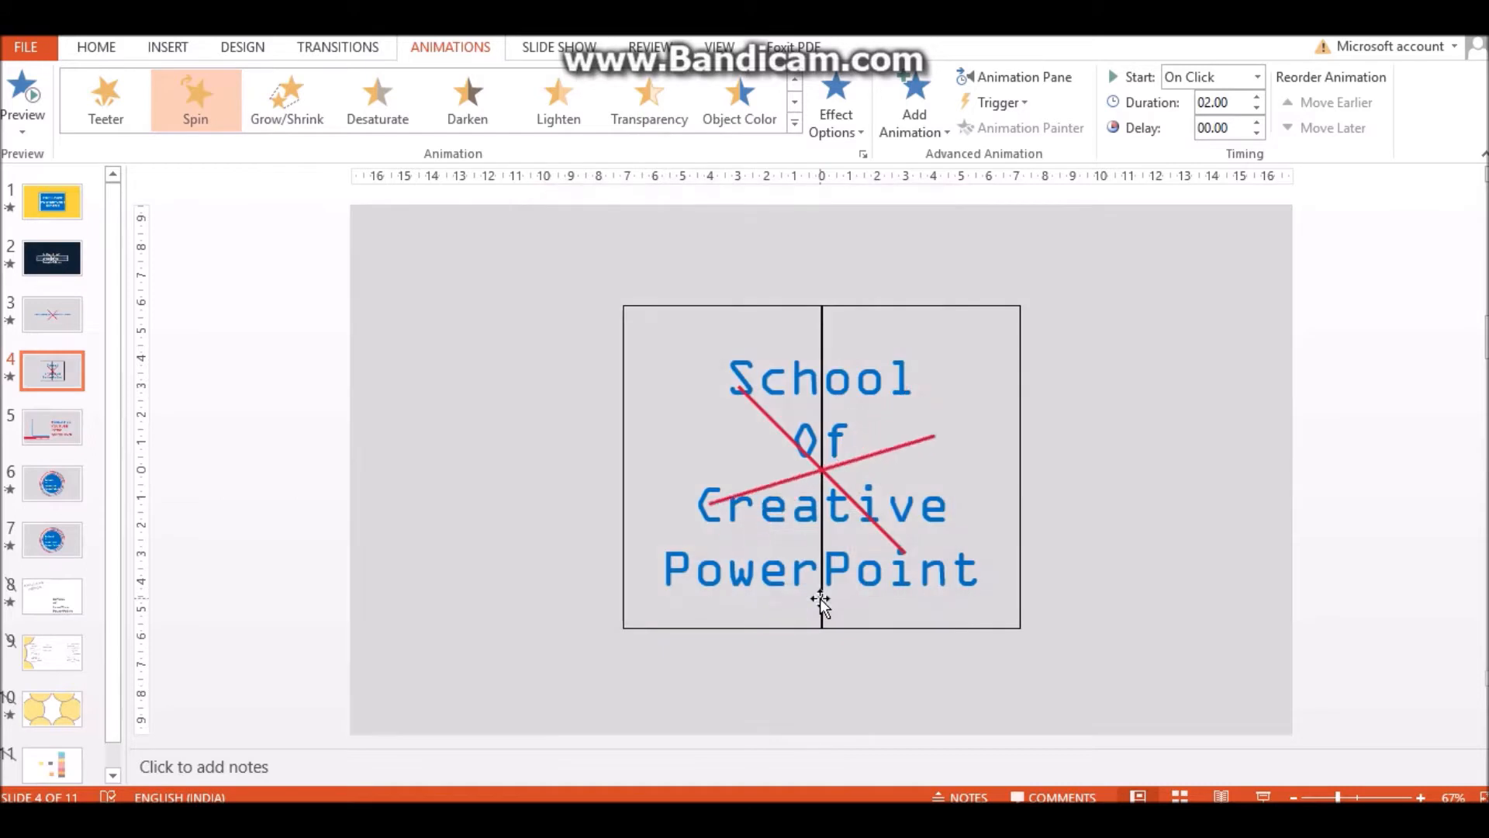
click(863, 155)
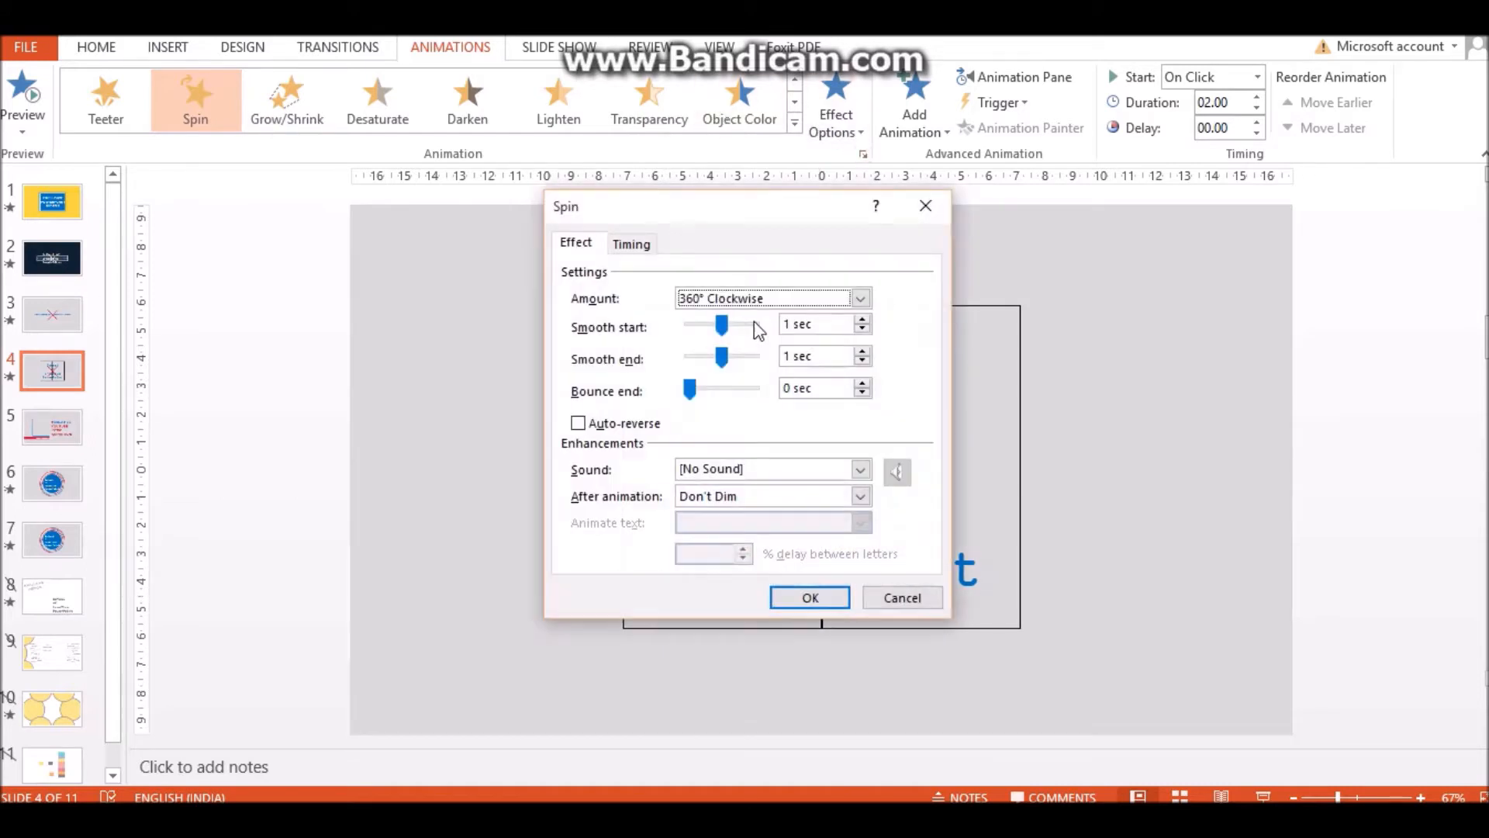
click(745, 299)
drag(817, 425, 744, 406)
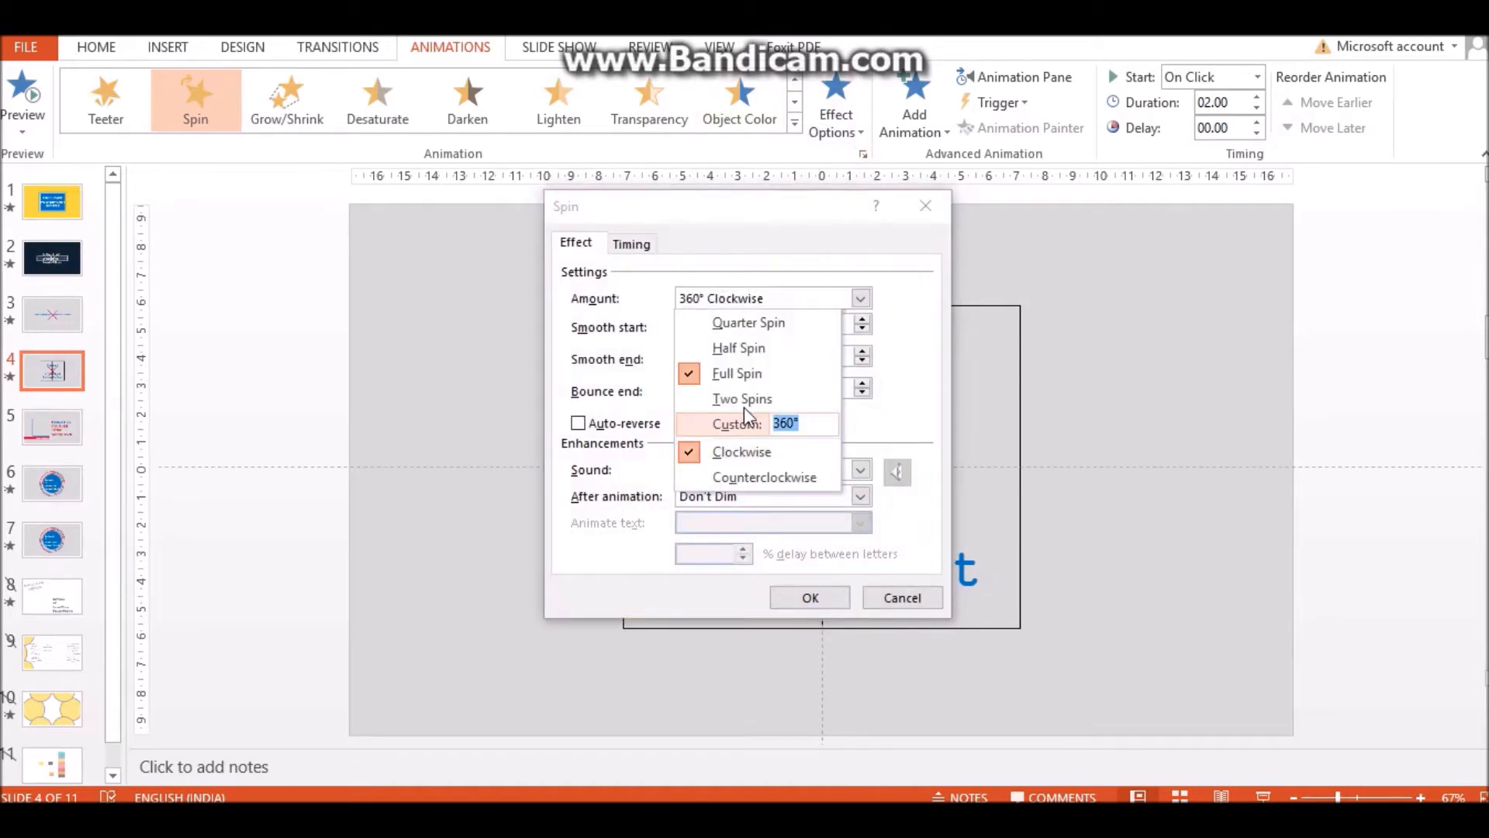
text(135)
key(Return)
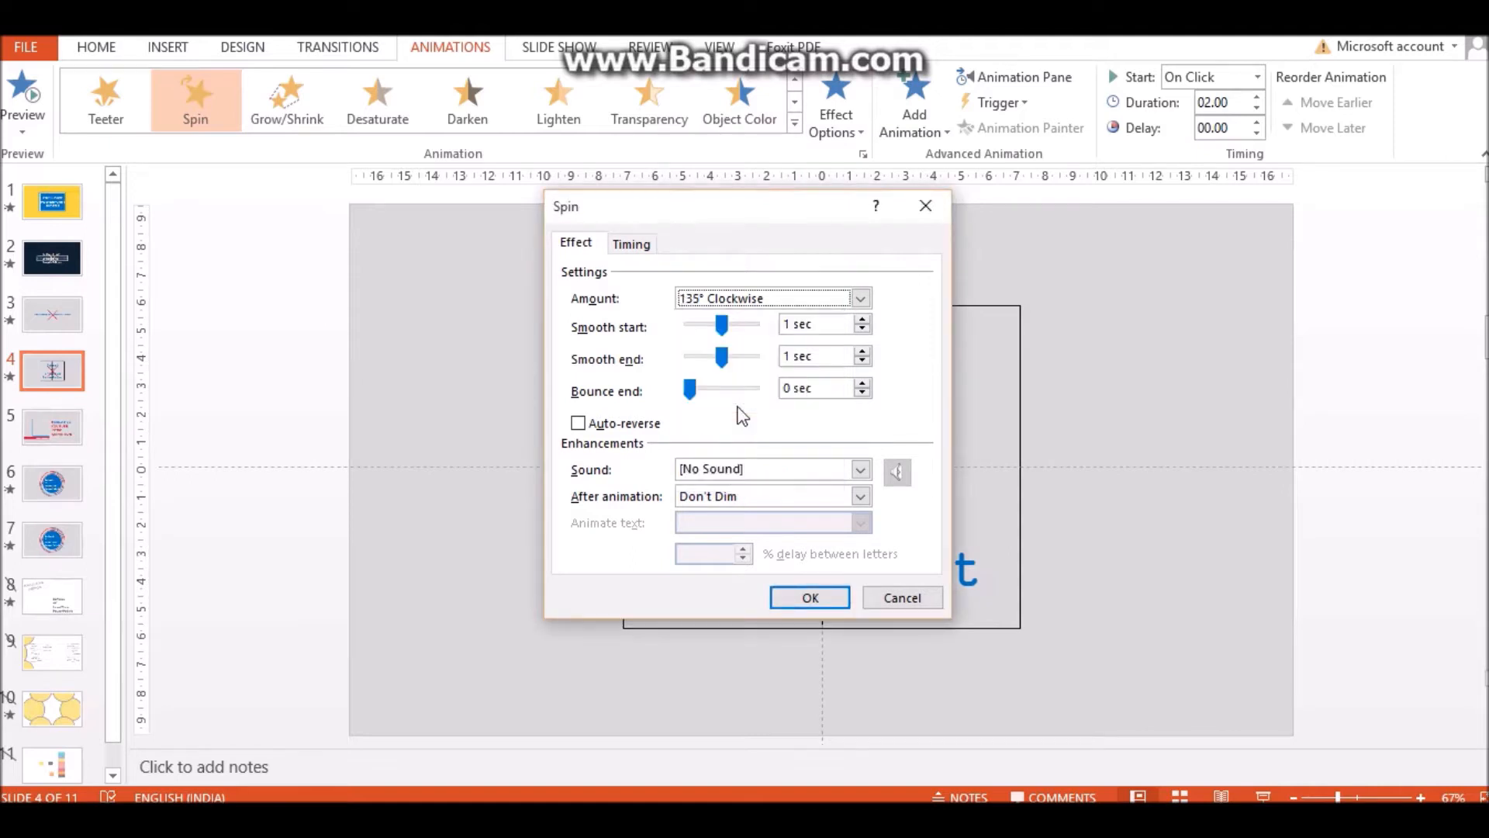
click(789, 601)
Step: Set the line's spin to last 0.75 seconds and start After Previous, and play it back
click(1224, 102)
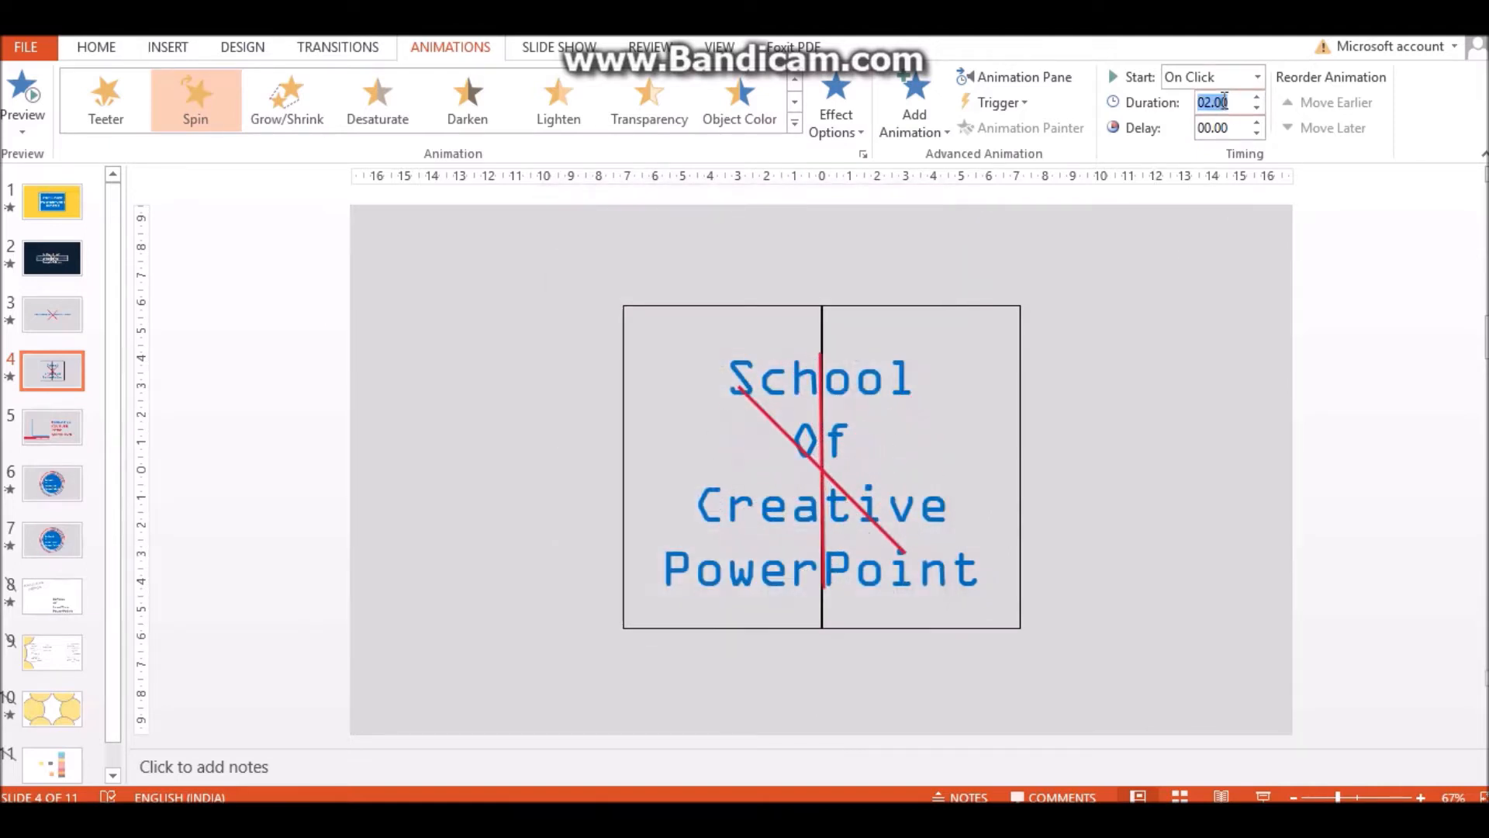
text(0.75)
key(Return)
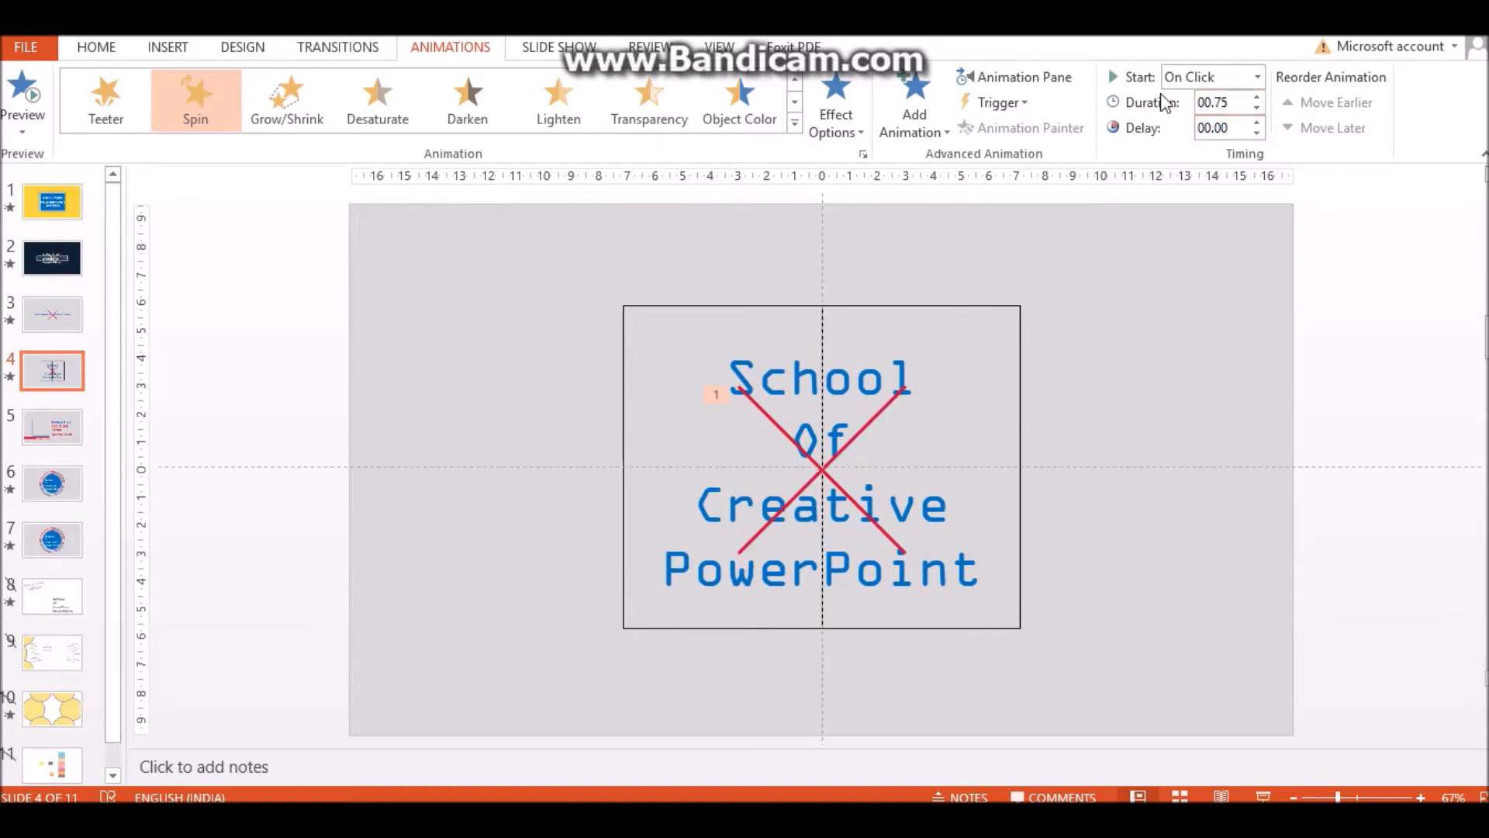
click(1213, 77)
click(1208, 134)
click(1024, 77)
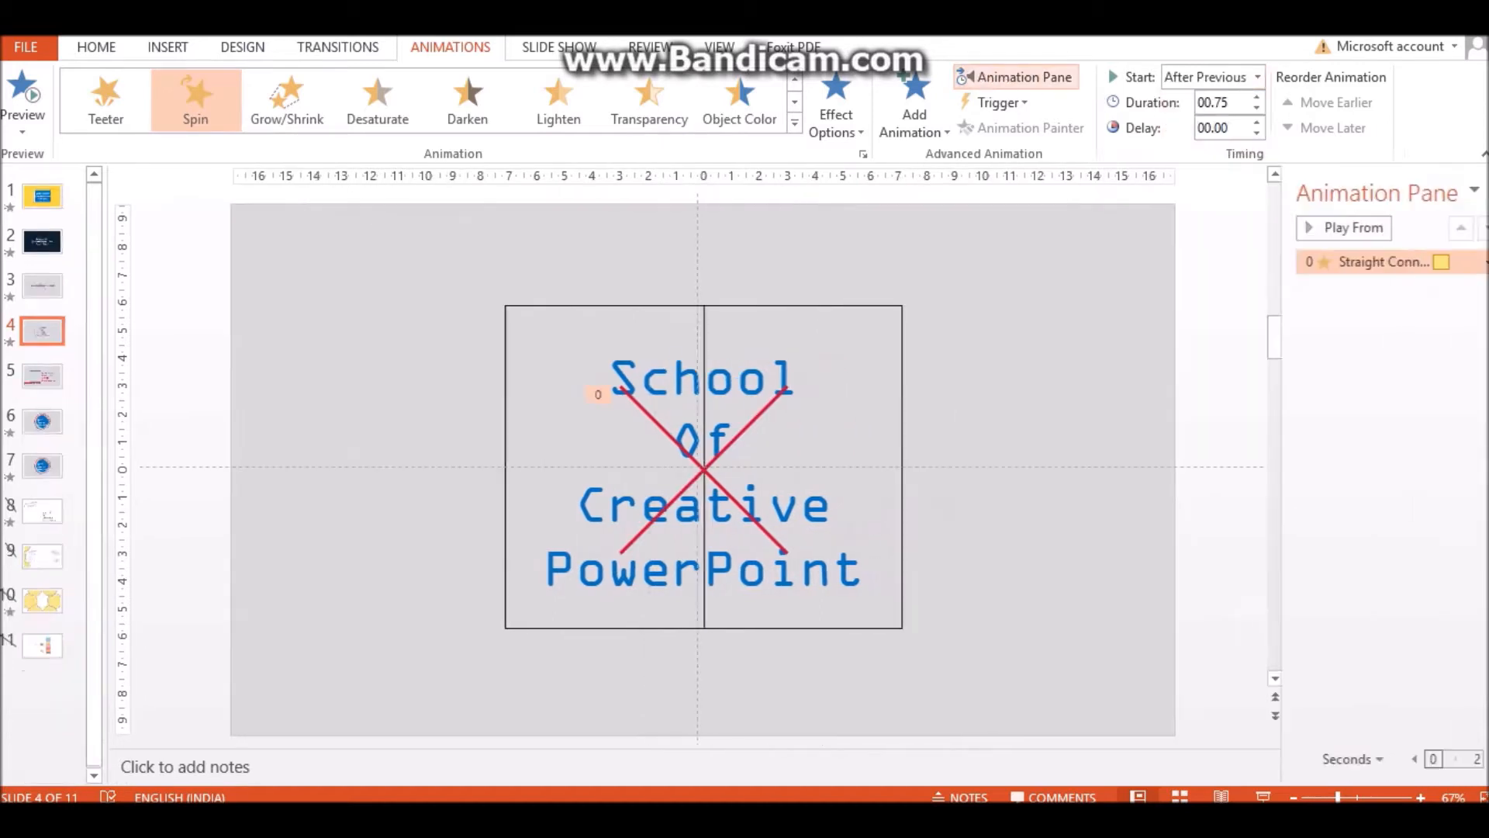
click(1340, 228)
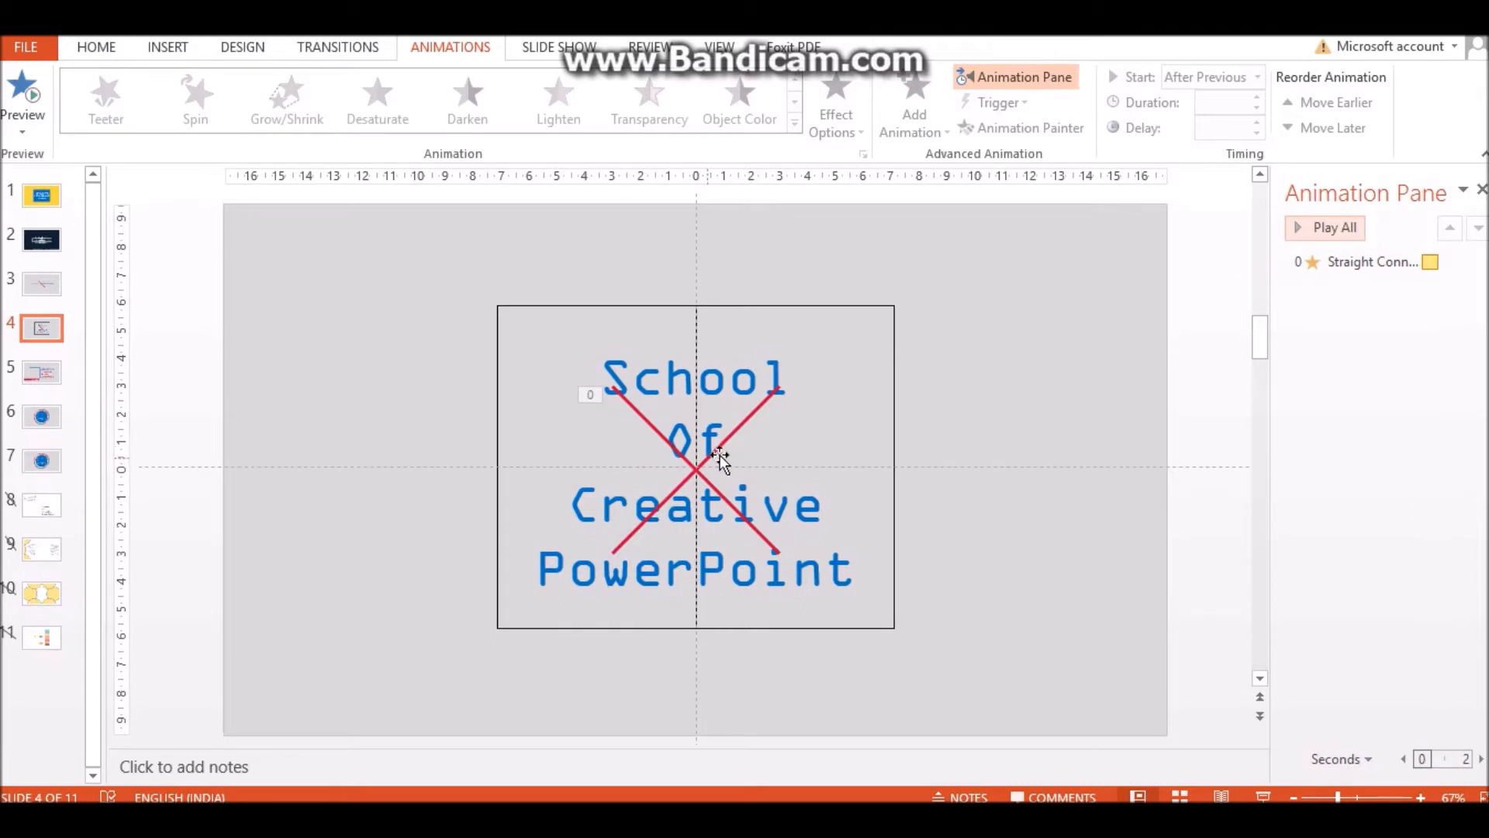
Step: Copy the spin to the other diagonal line with Animation Painter, make it counterclockwise, and preview the animation
click(715, 450)
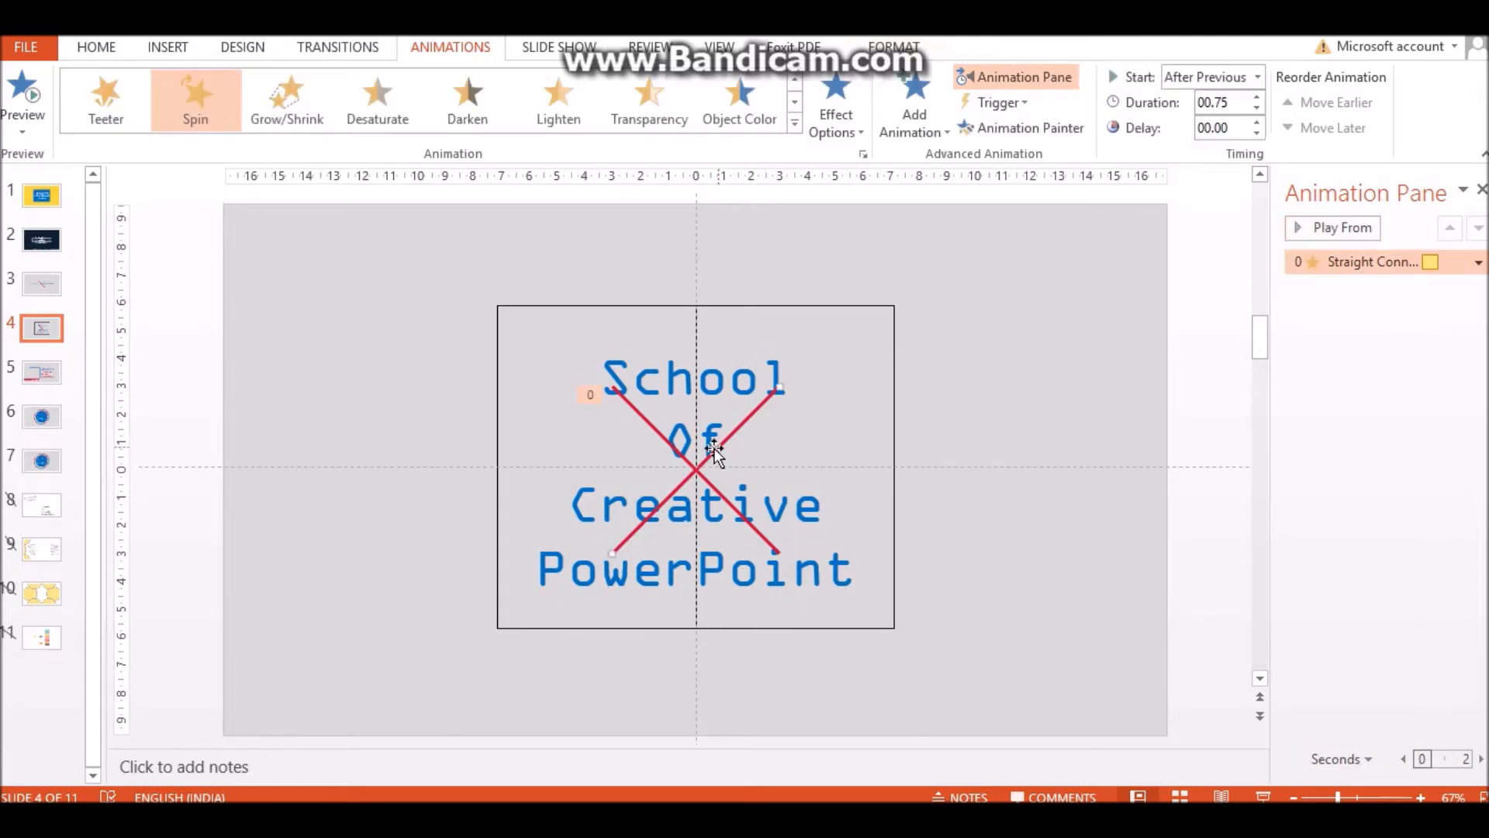
click(1023, 126)
click(640, 406)
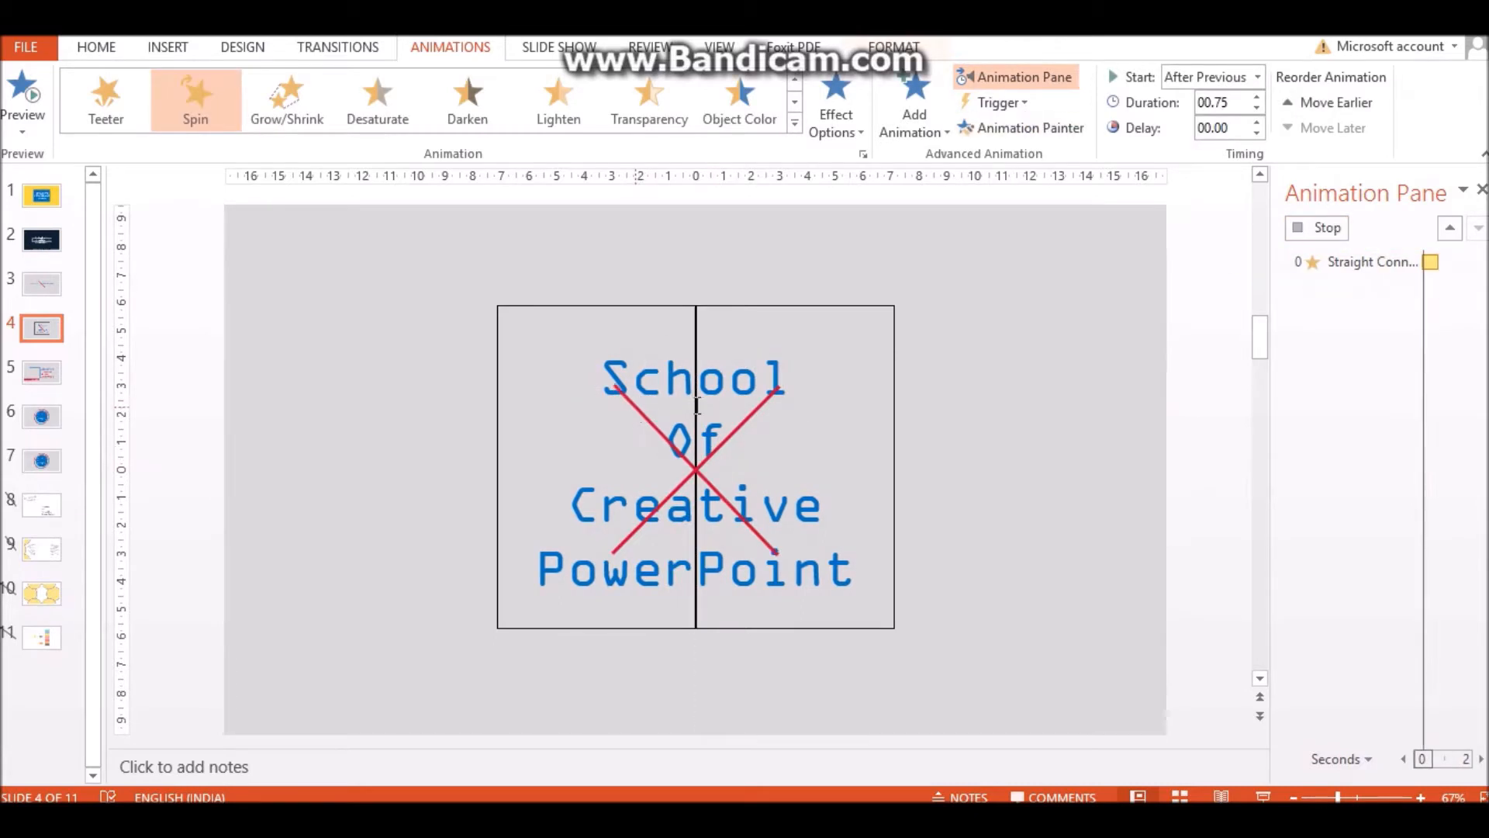
click(854, 131)
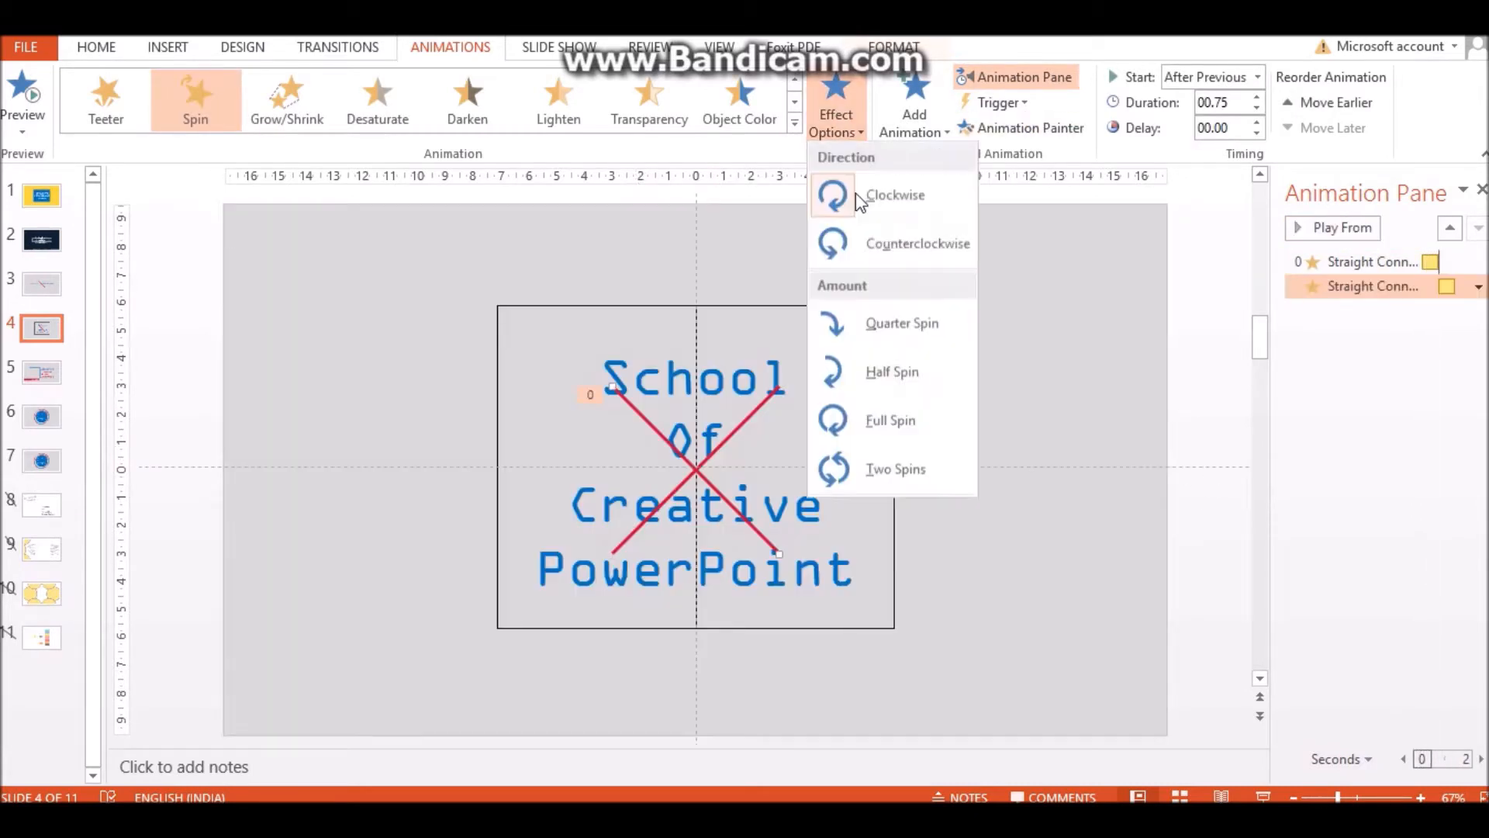
click(867, 246)
click(1064, 361)
click(1356, 224)
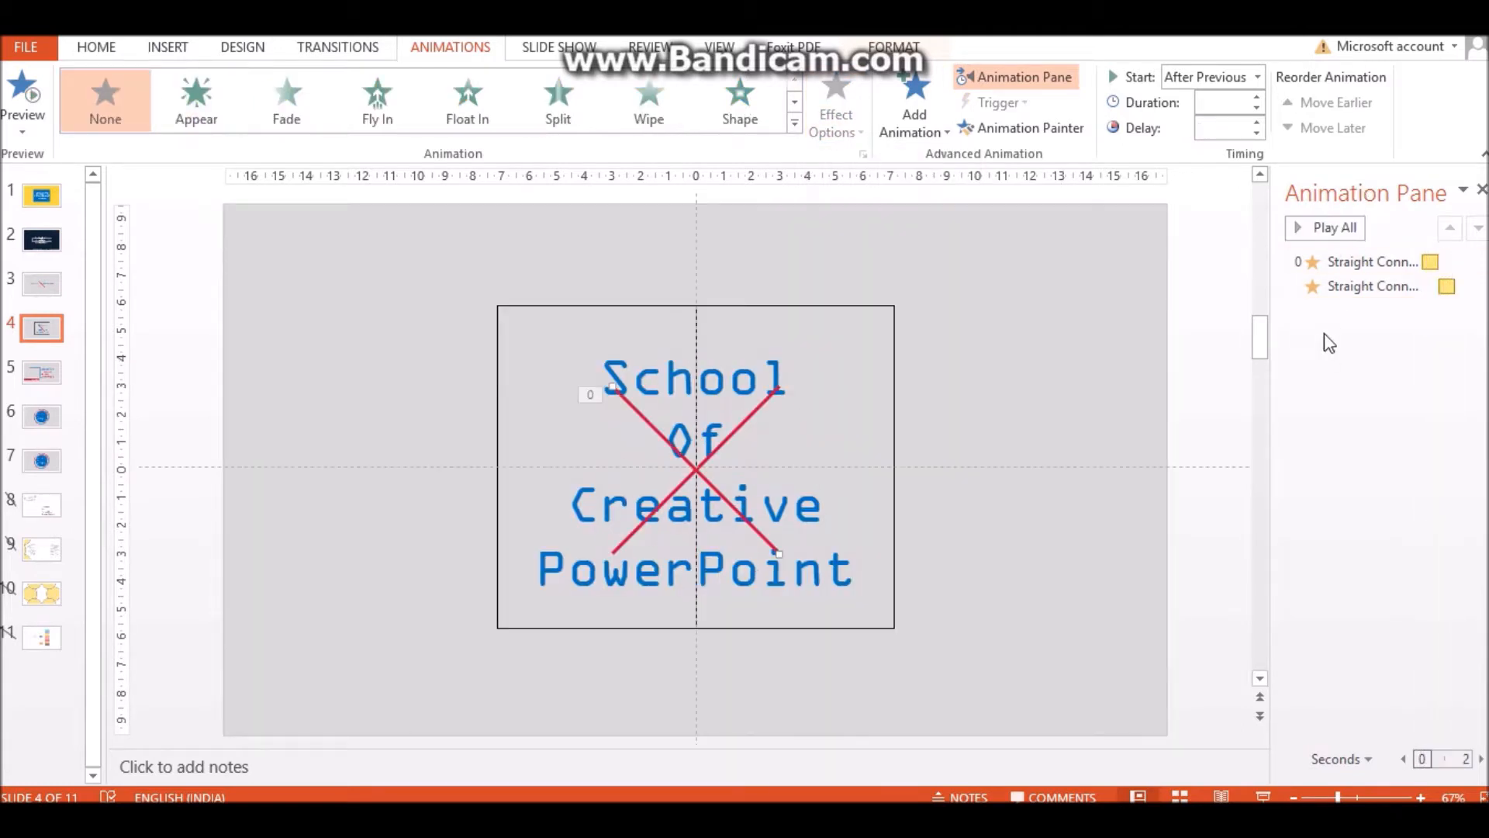
Step: Set the second line's spin to start With Previous and play all animations
click(1318, 286)
click(1216, 77)
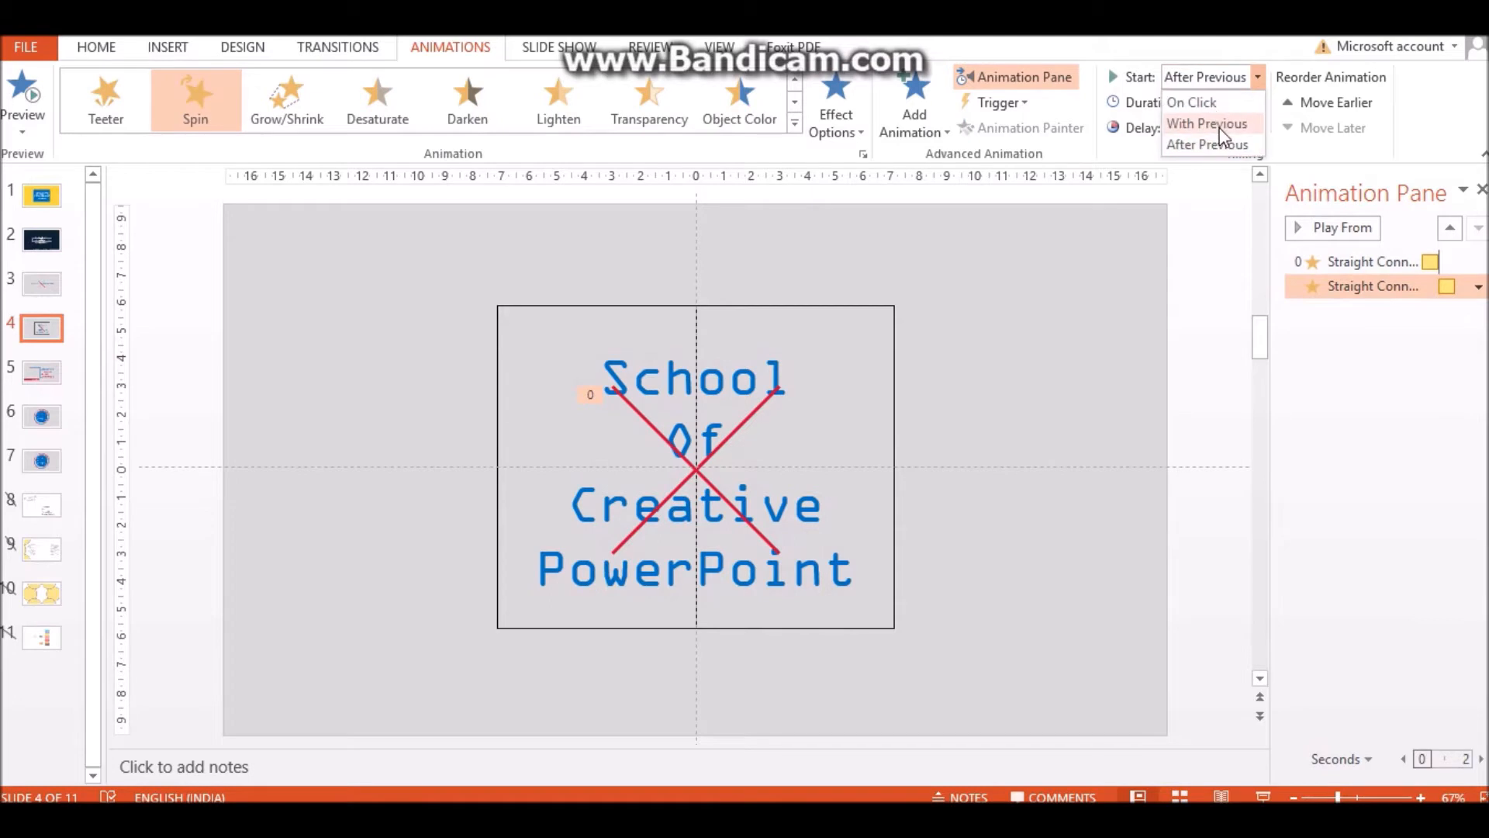
click(1218, 124)
click(1335, 227)
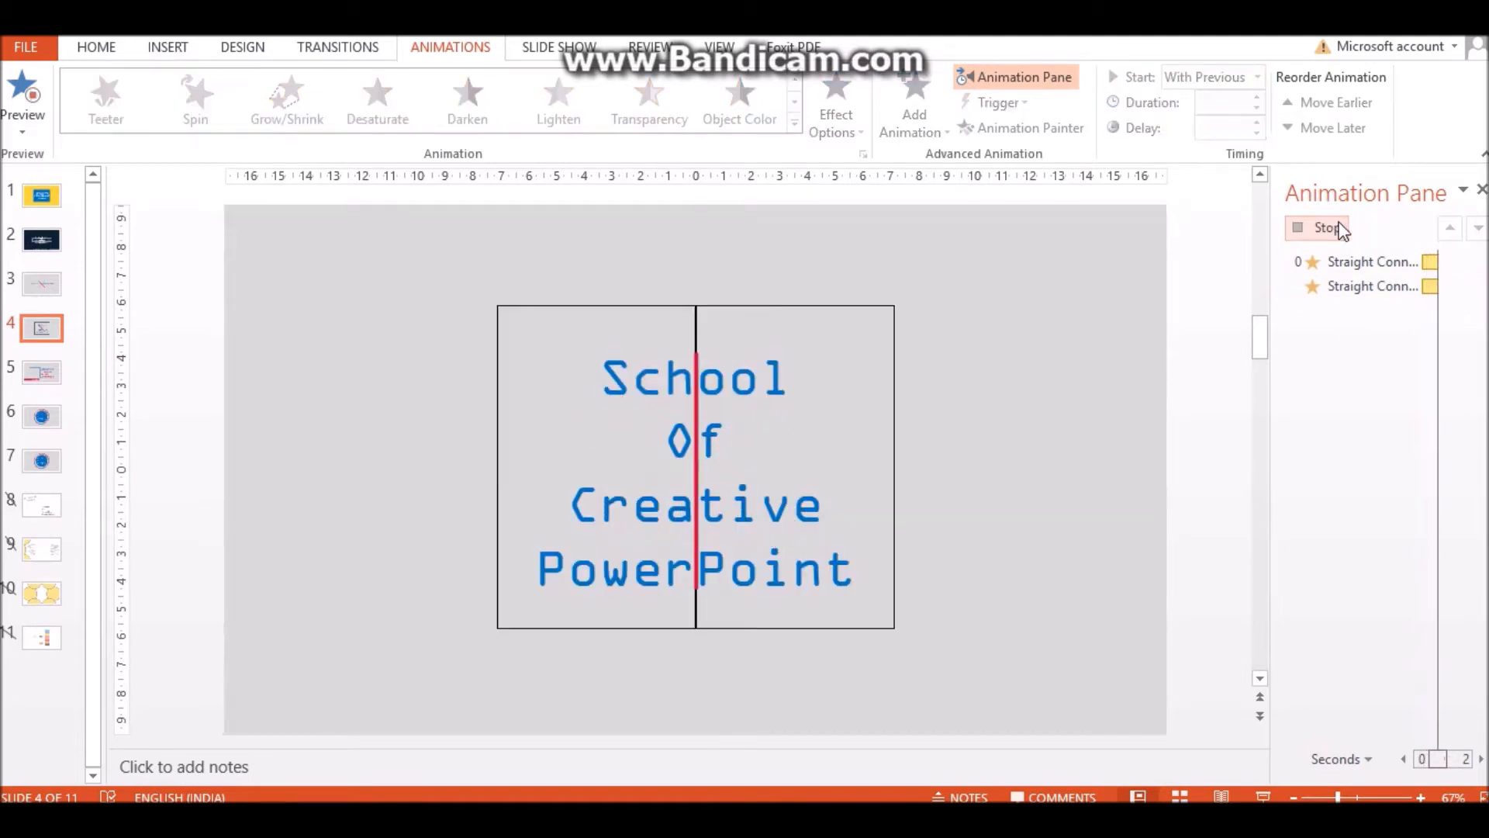
click(1342, 228)
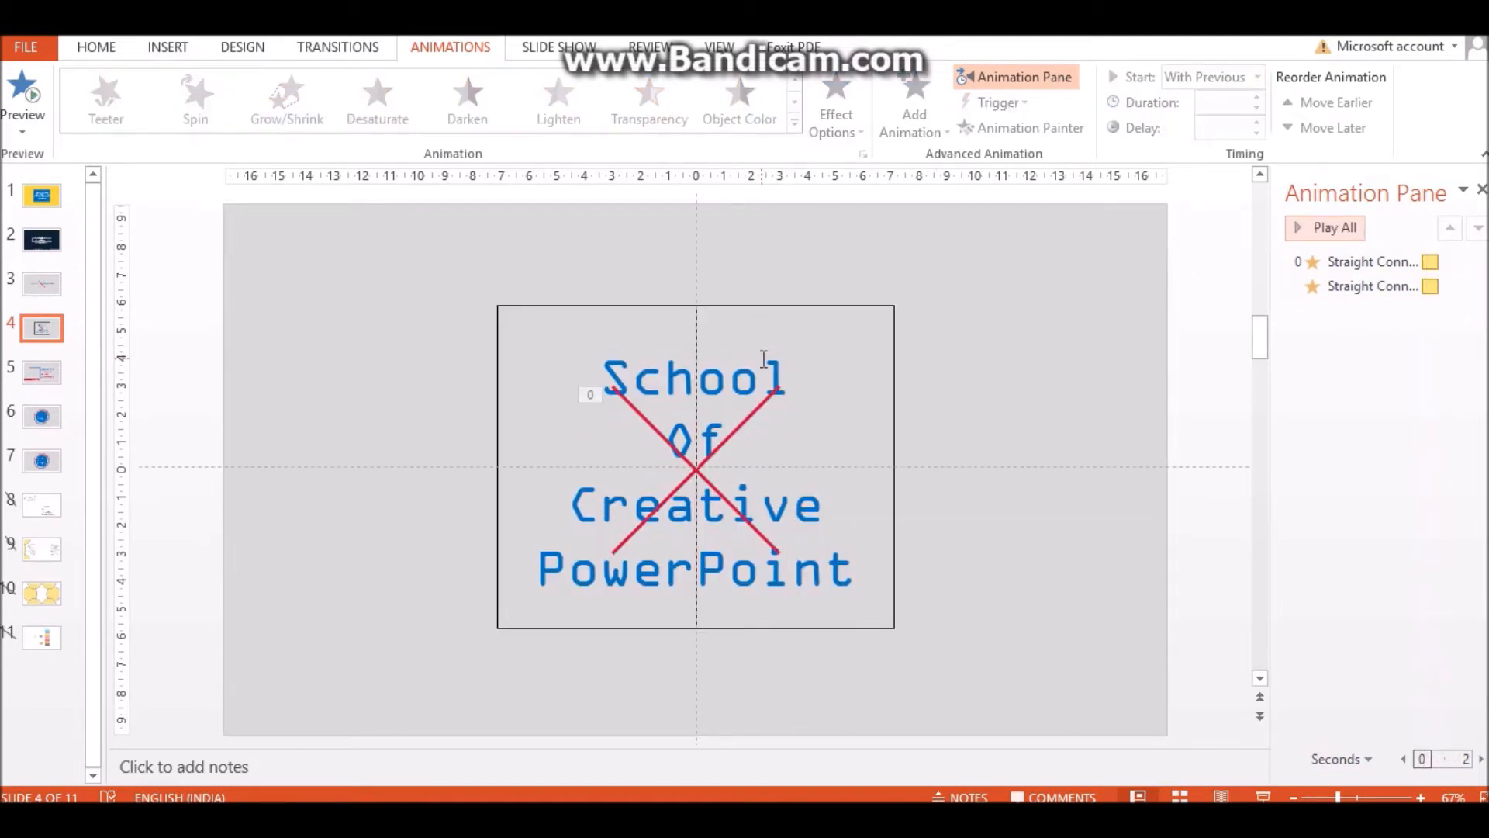
Step: Rename the line Straight Connector 26 as right_line
click(714, 447)
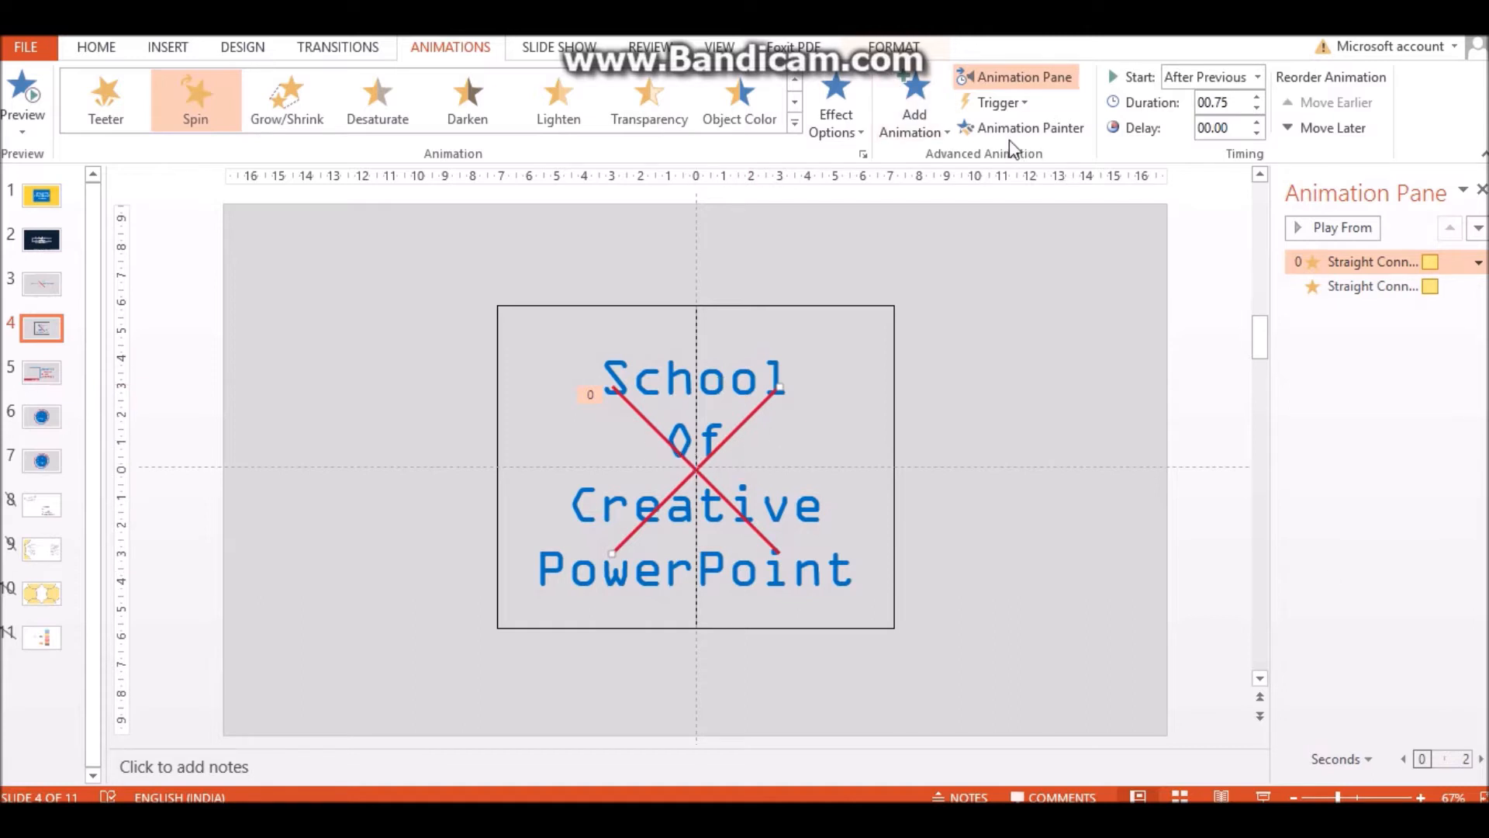
click(895, 47)
click(1021, 130)
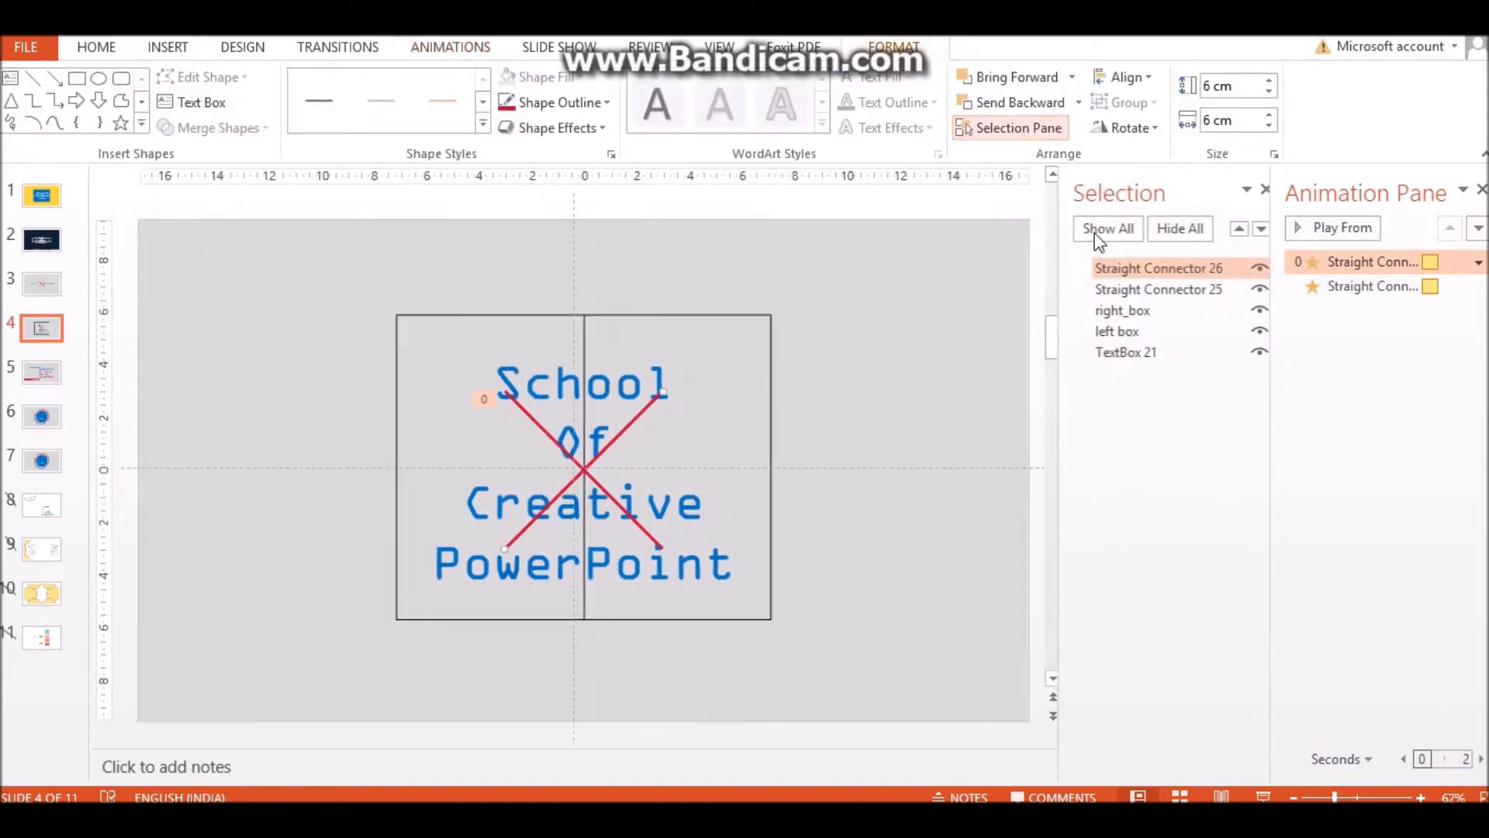
click(1182, 268)
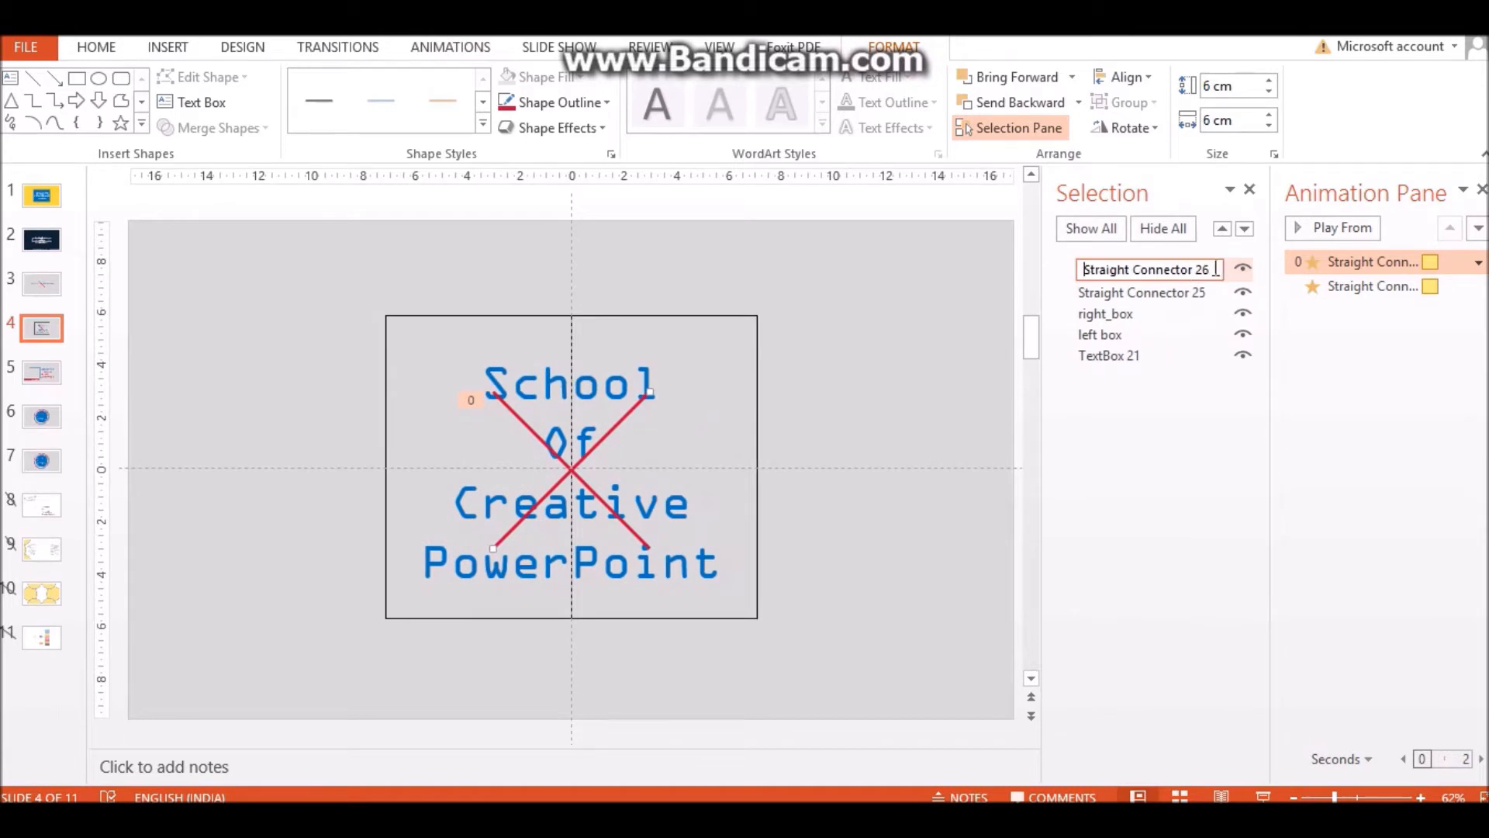
drag(1212, 270, 975, 271)
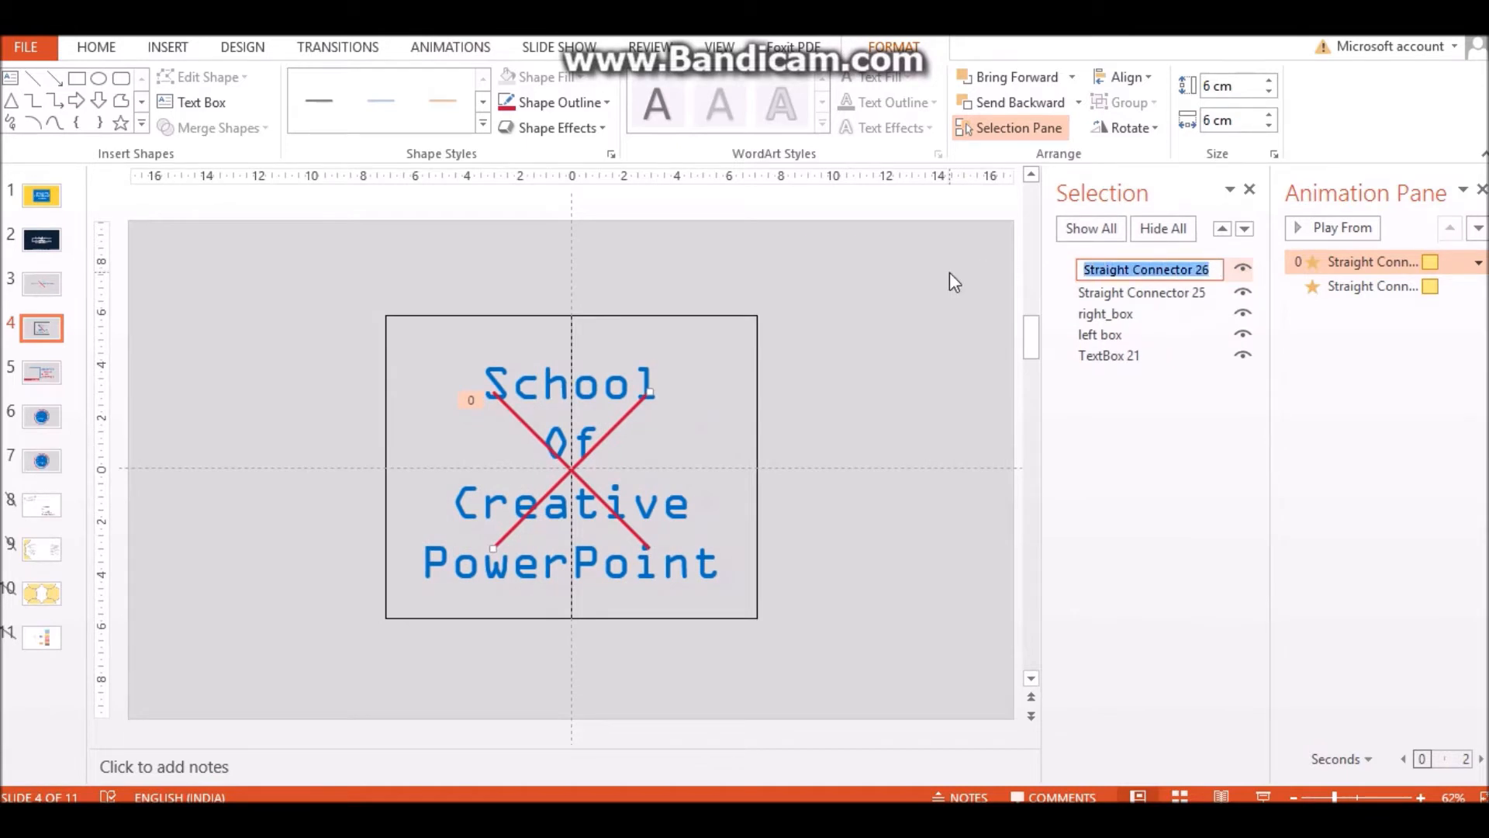
text(ri)
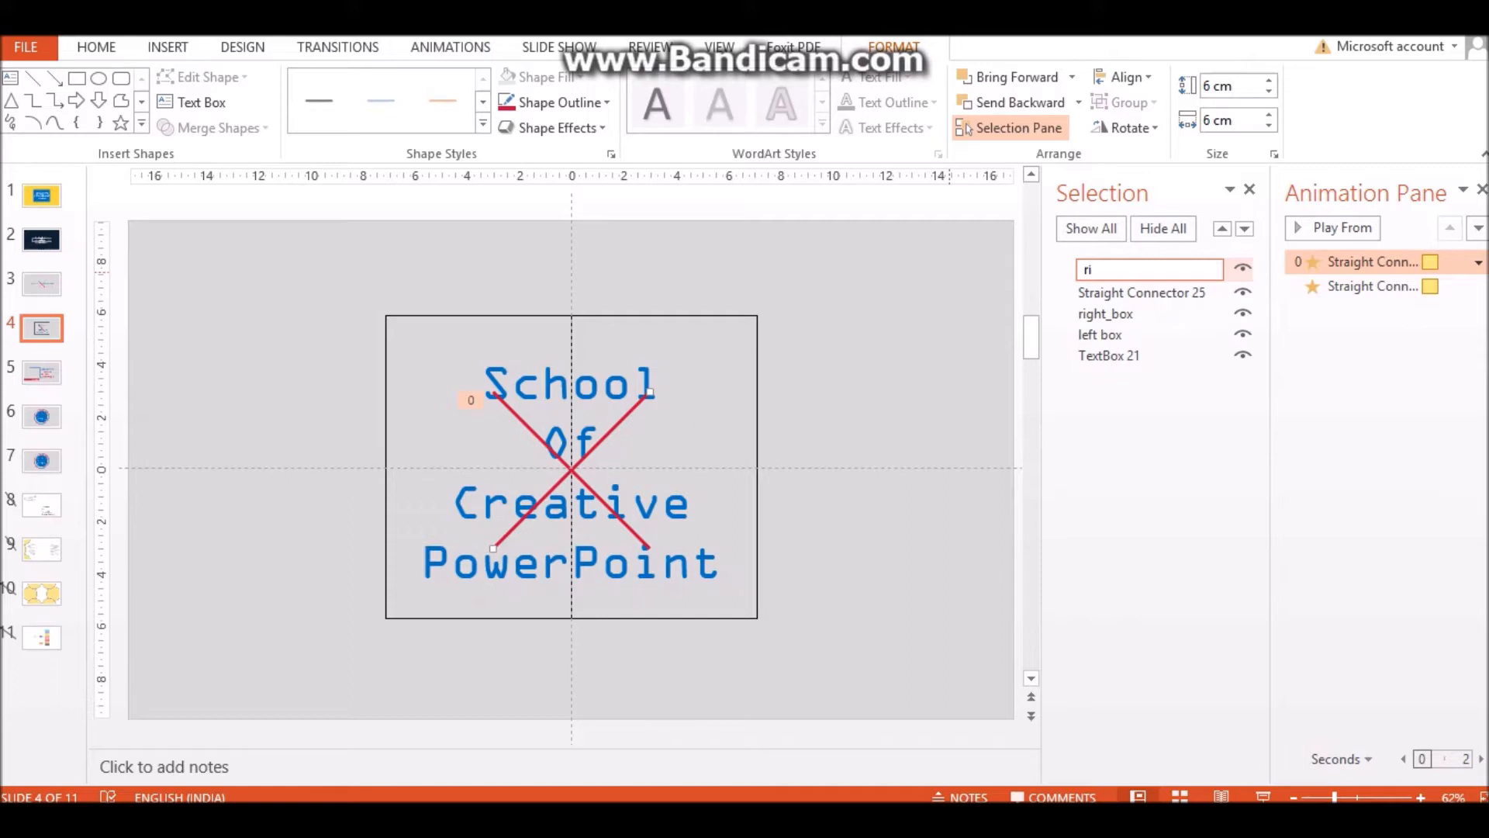
text(ght_line)
key(Return)
Step: Rename the line Straight Connector 25 as left_line
click(1181, 291)
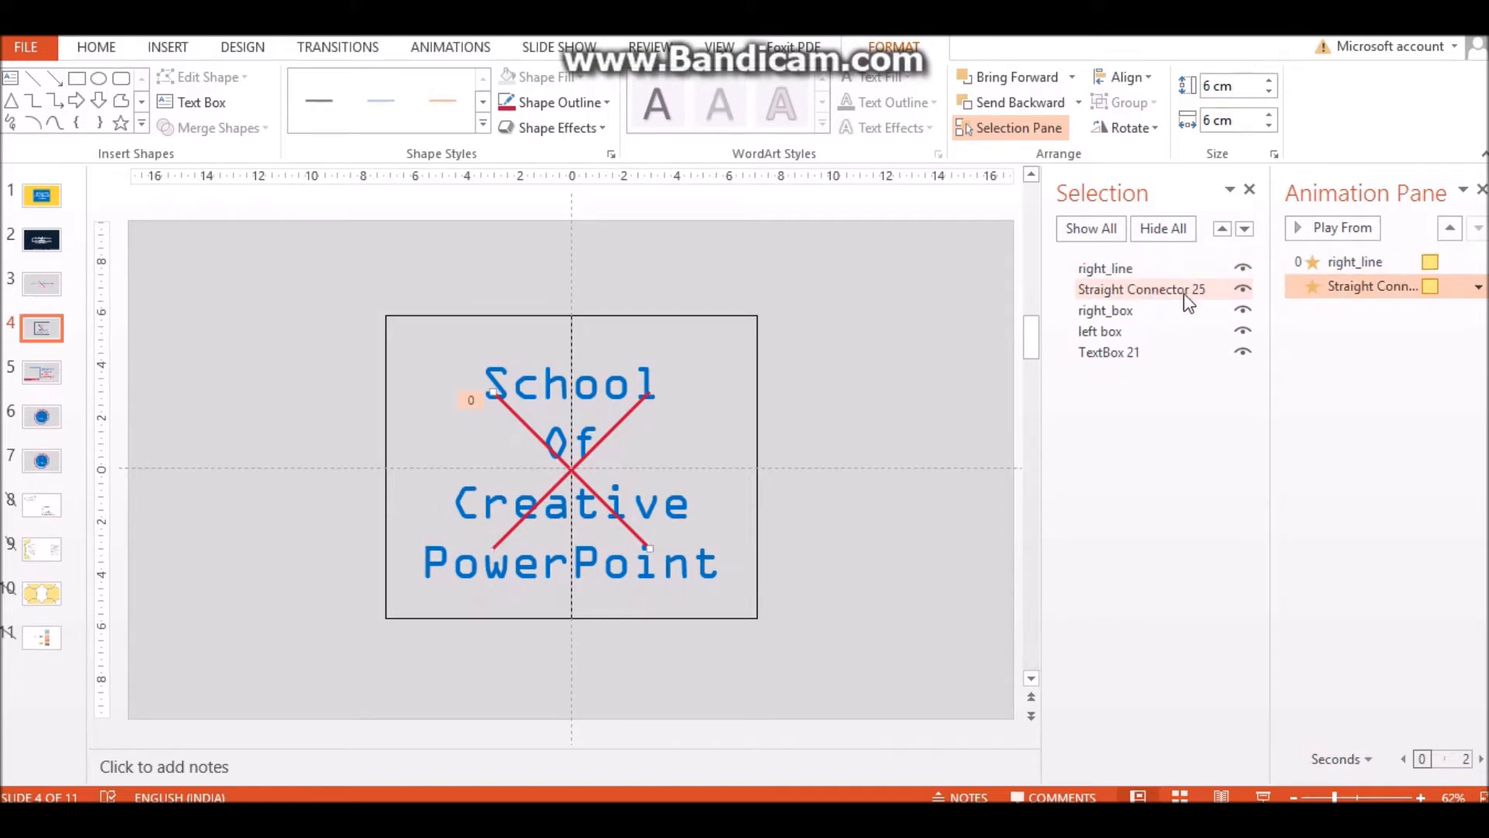
click(1183, 293)
drag(1214, 291, 1037, 299)
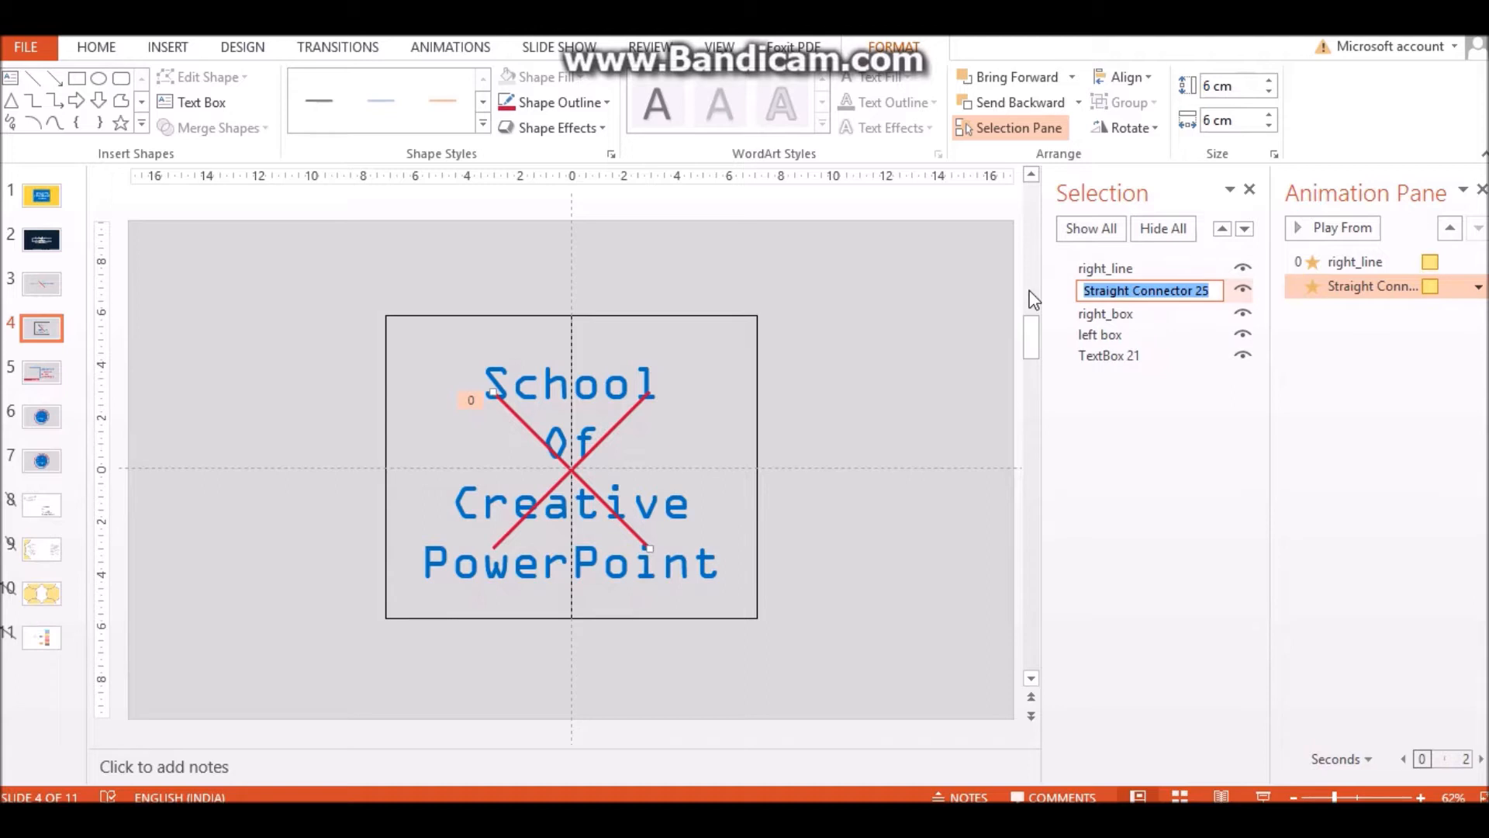
text(left)
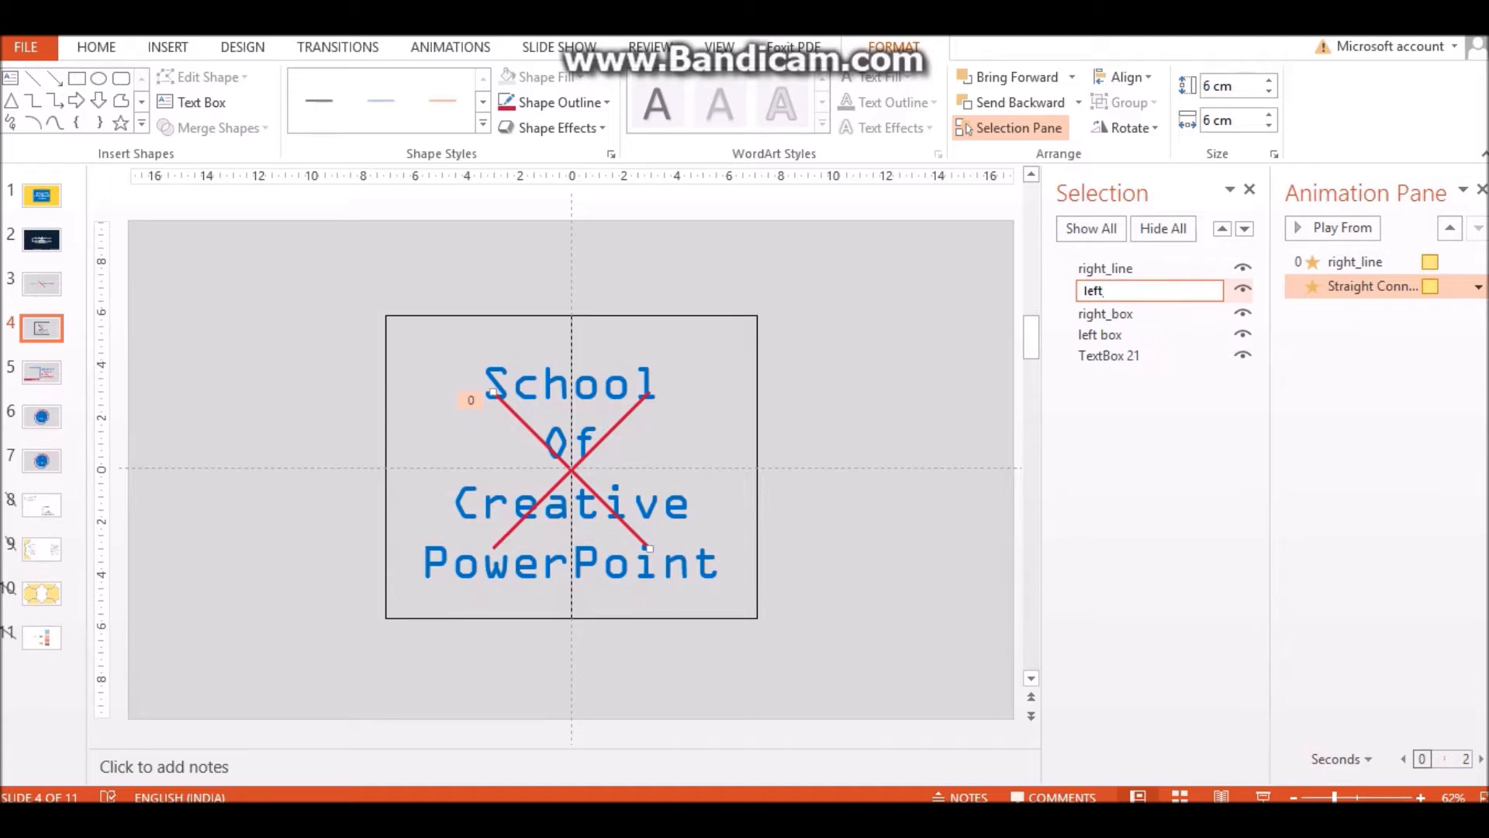
text(_line)
key(Return)
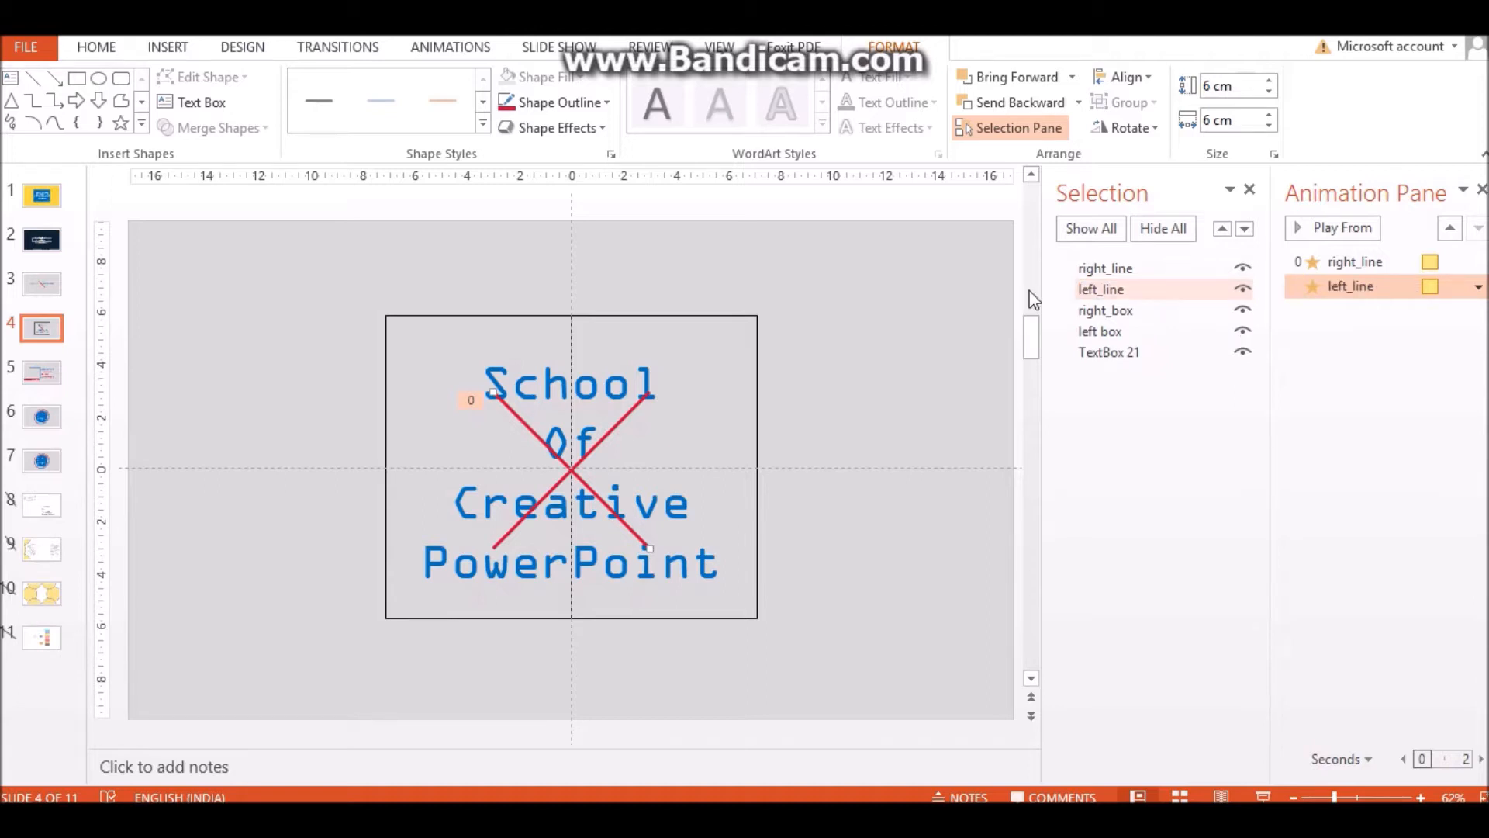
click(1398, 404)
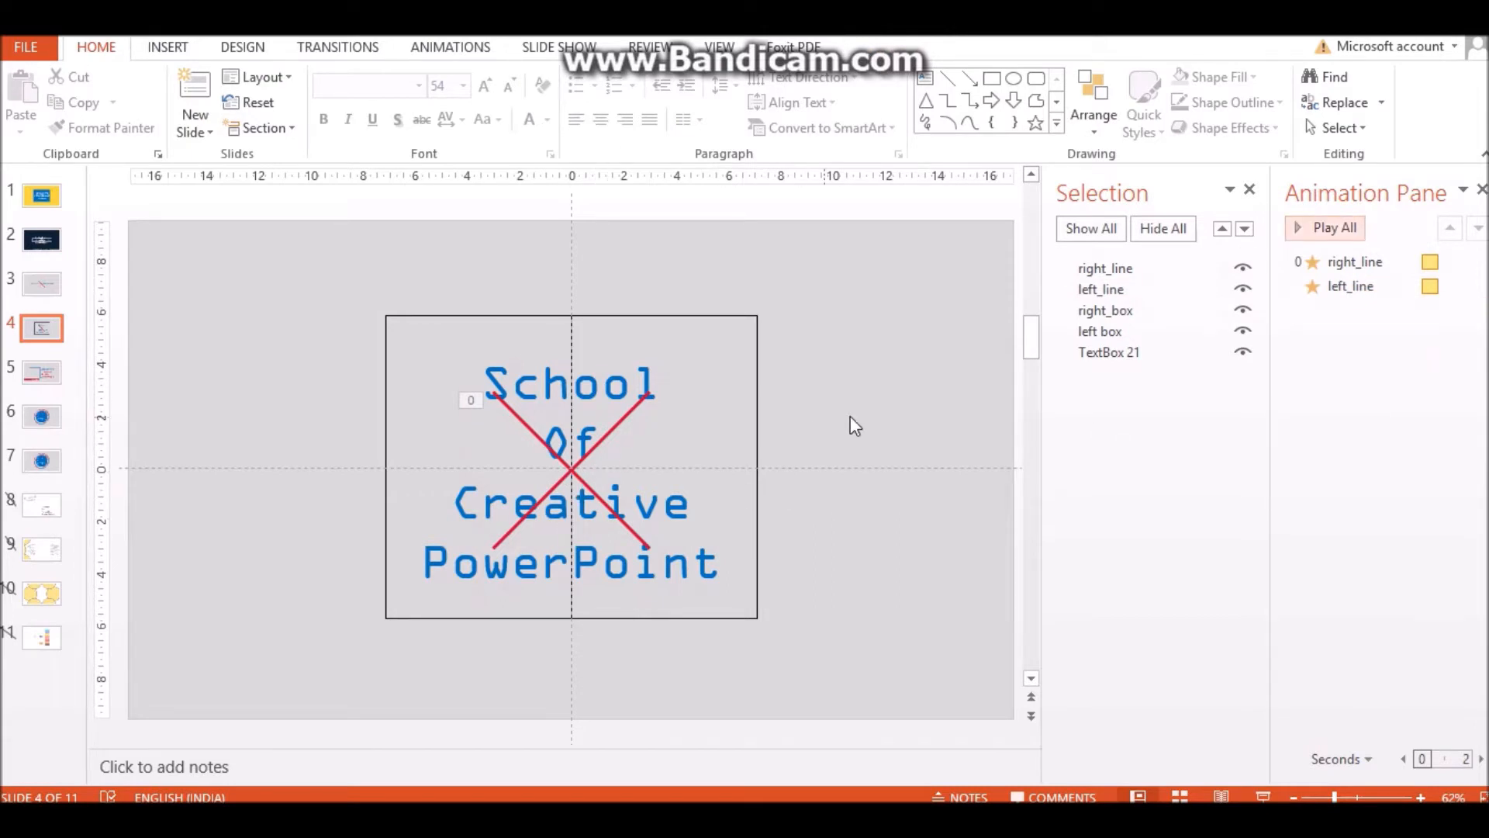
Step: Add a Lines motion path to right_line with its direction set to Right
click(597, 444)
click(449, 46)
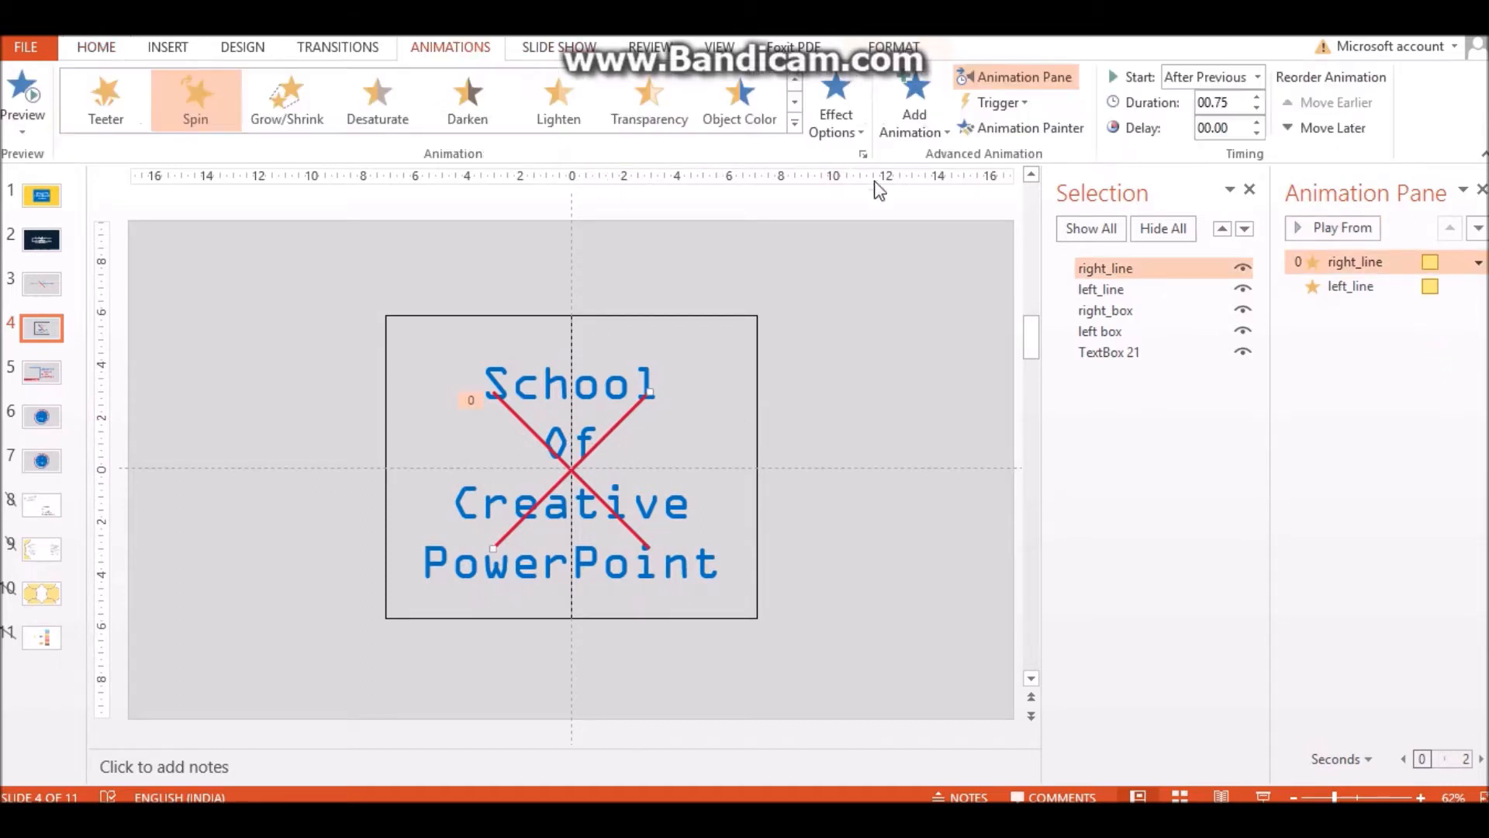
click(915, 116)
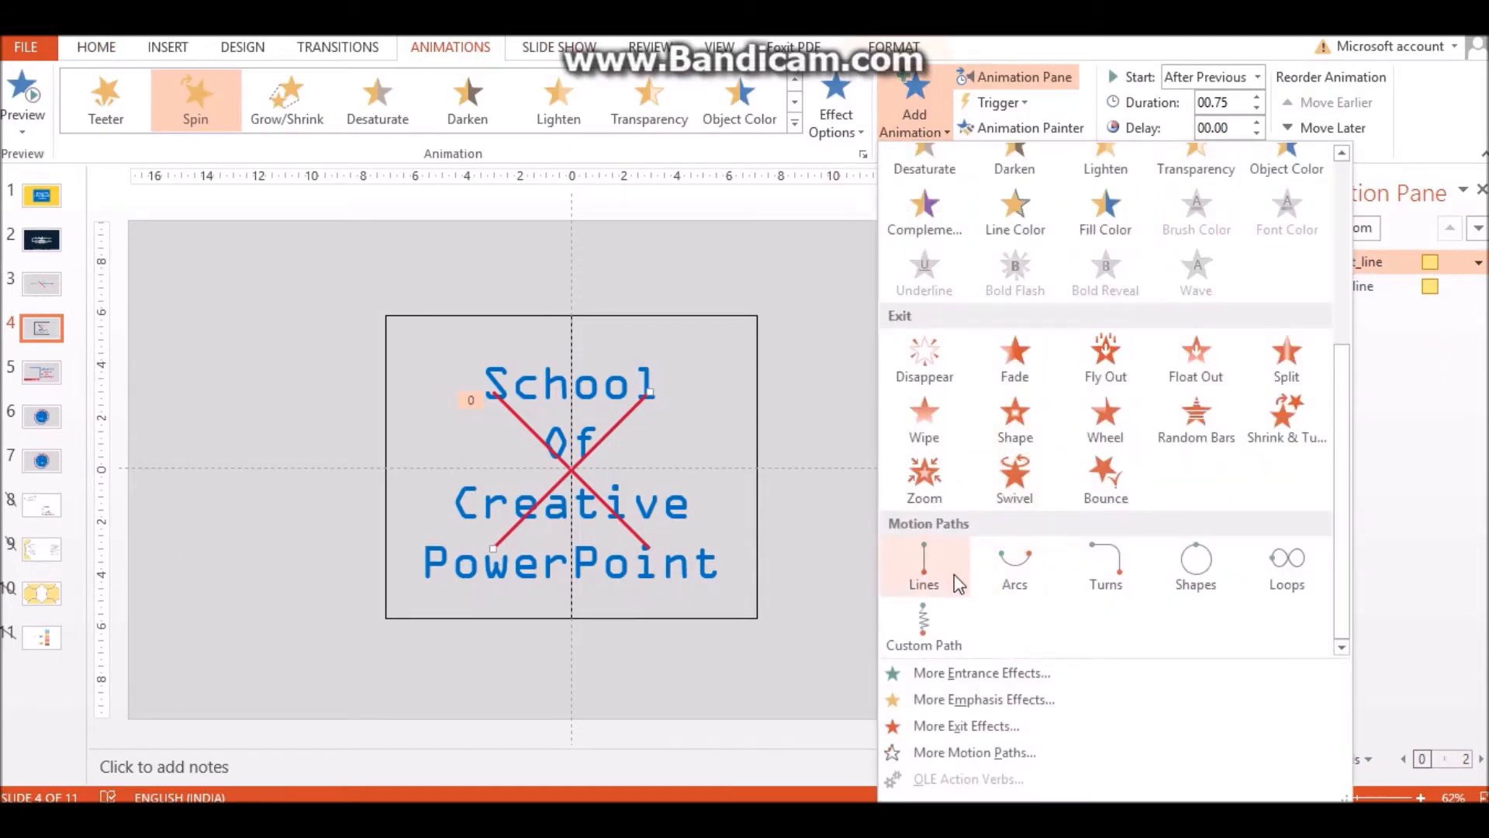
click(954, 574)
click(834, 122)
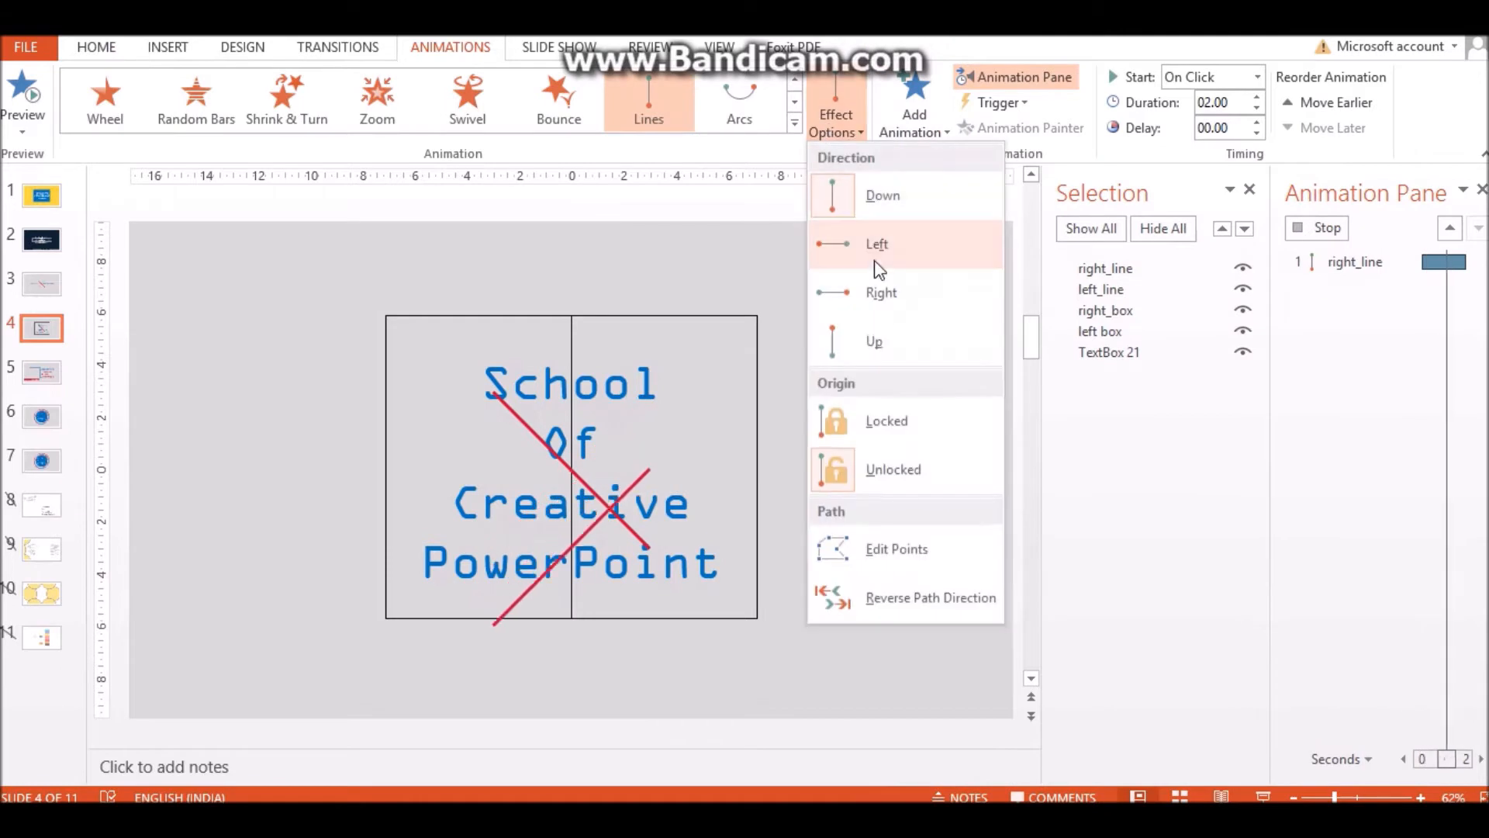
click(879, 308)
Step: Set right_line's motion path to start After Previous with a duration of 0.50 seconds
click(1257, 76)
click(1223, 144)
double_click(1220, 102)
text(.5)
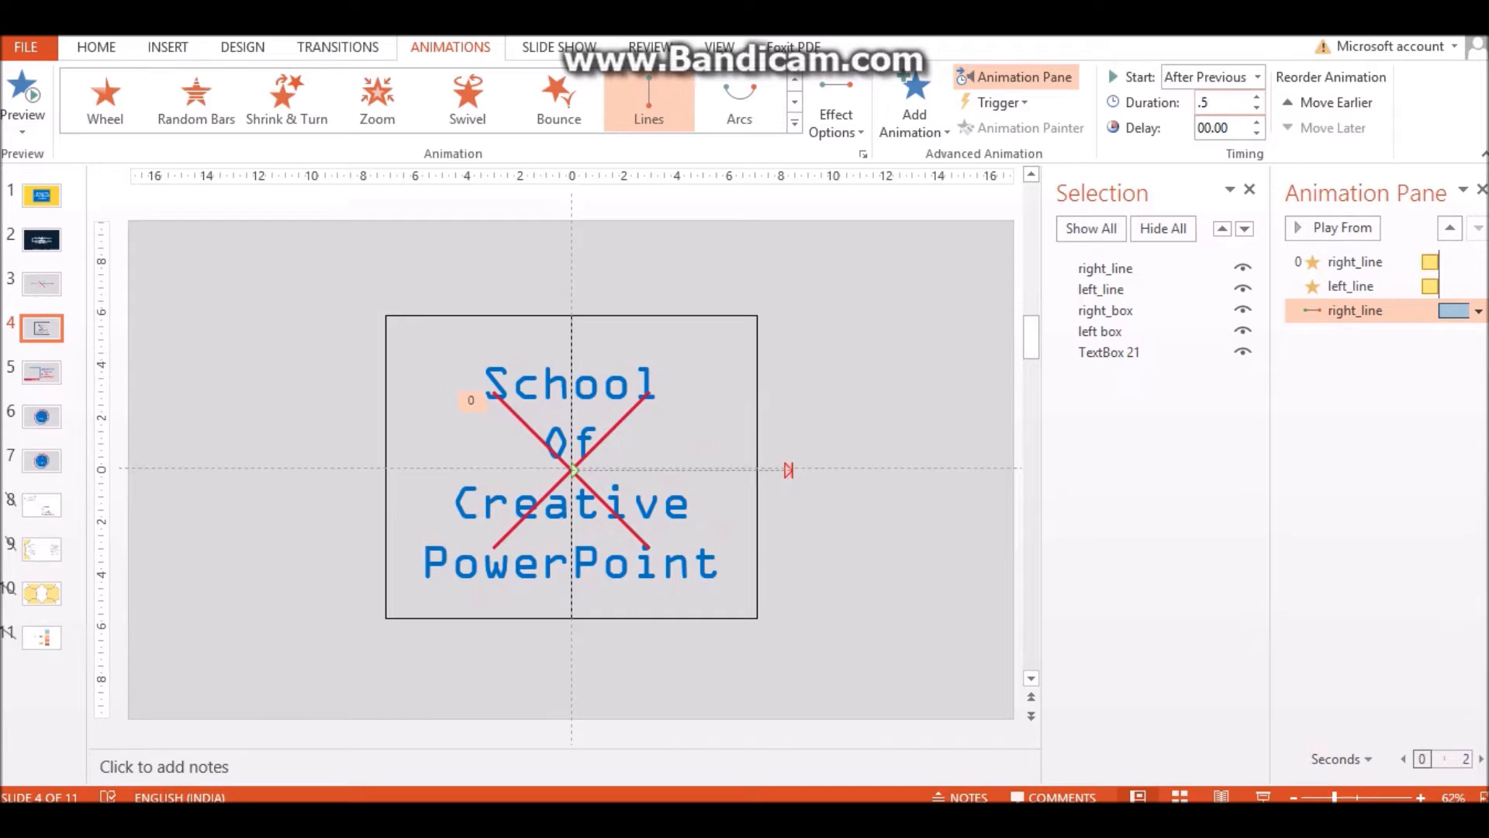
key(Return)
Step: Shorten right_line's motion path so it ends at the outer edge of right_box
click(788, 468)
drag(775, 470, 754, 473)
click(789, 592)
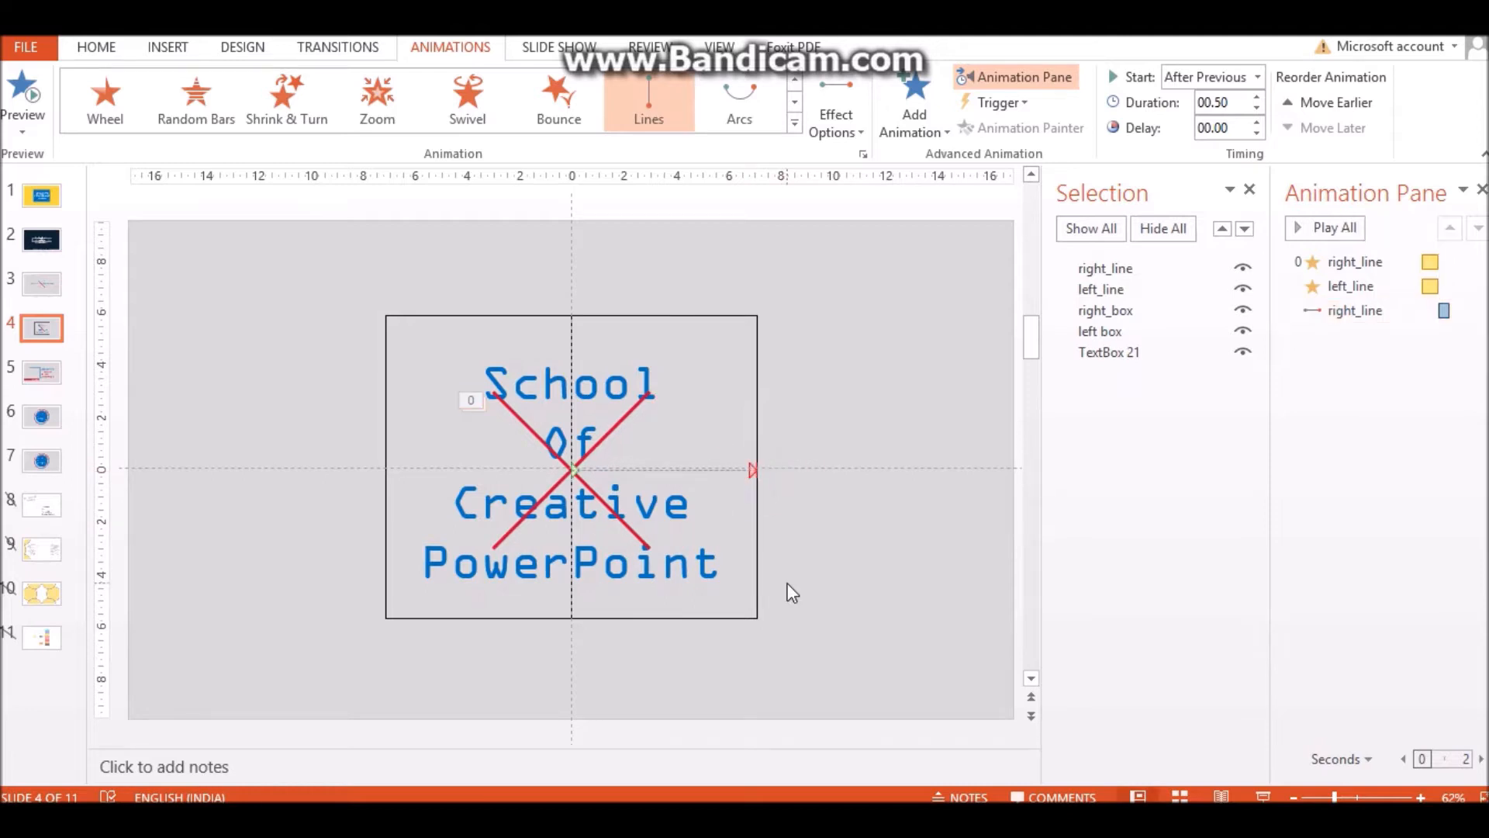
Step: Copy right_line's animations to right_box with Animation Painter
click(758, 548)
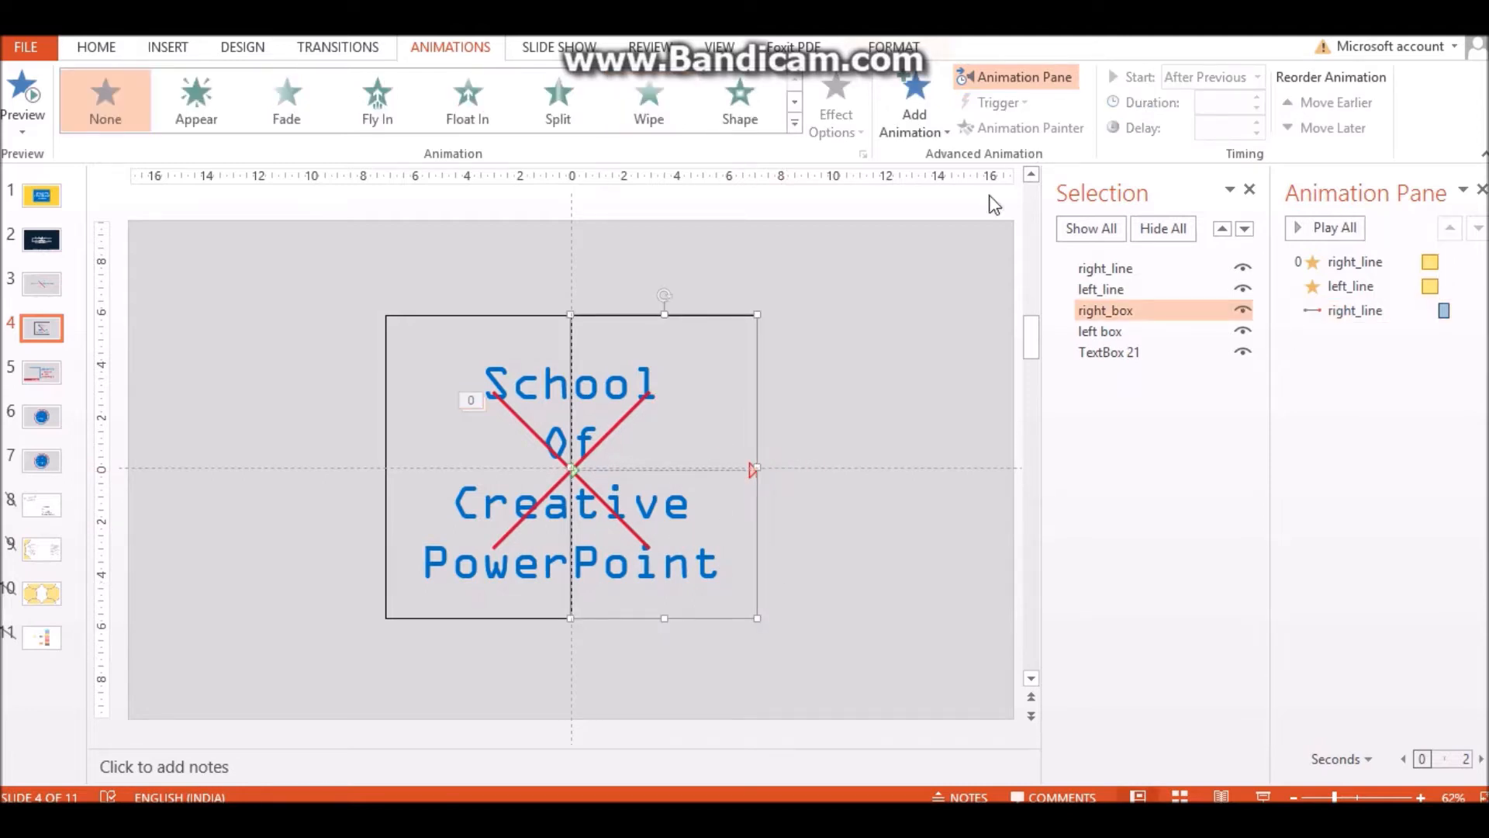
click(644, 394)
click(1020, 128)
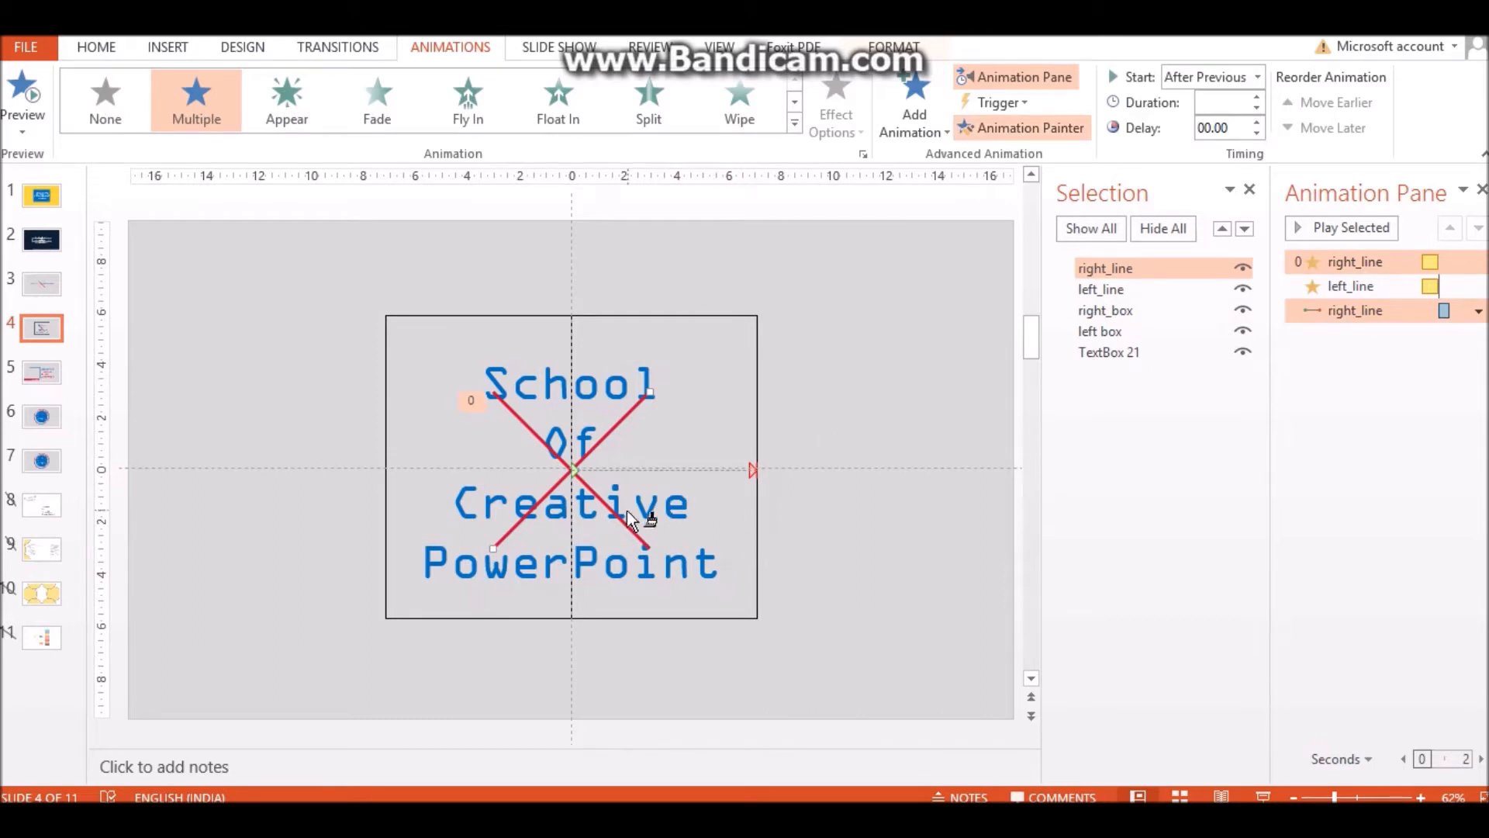
click(759, 536)
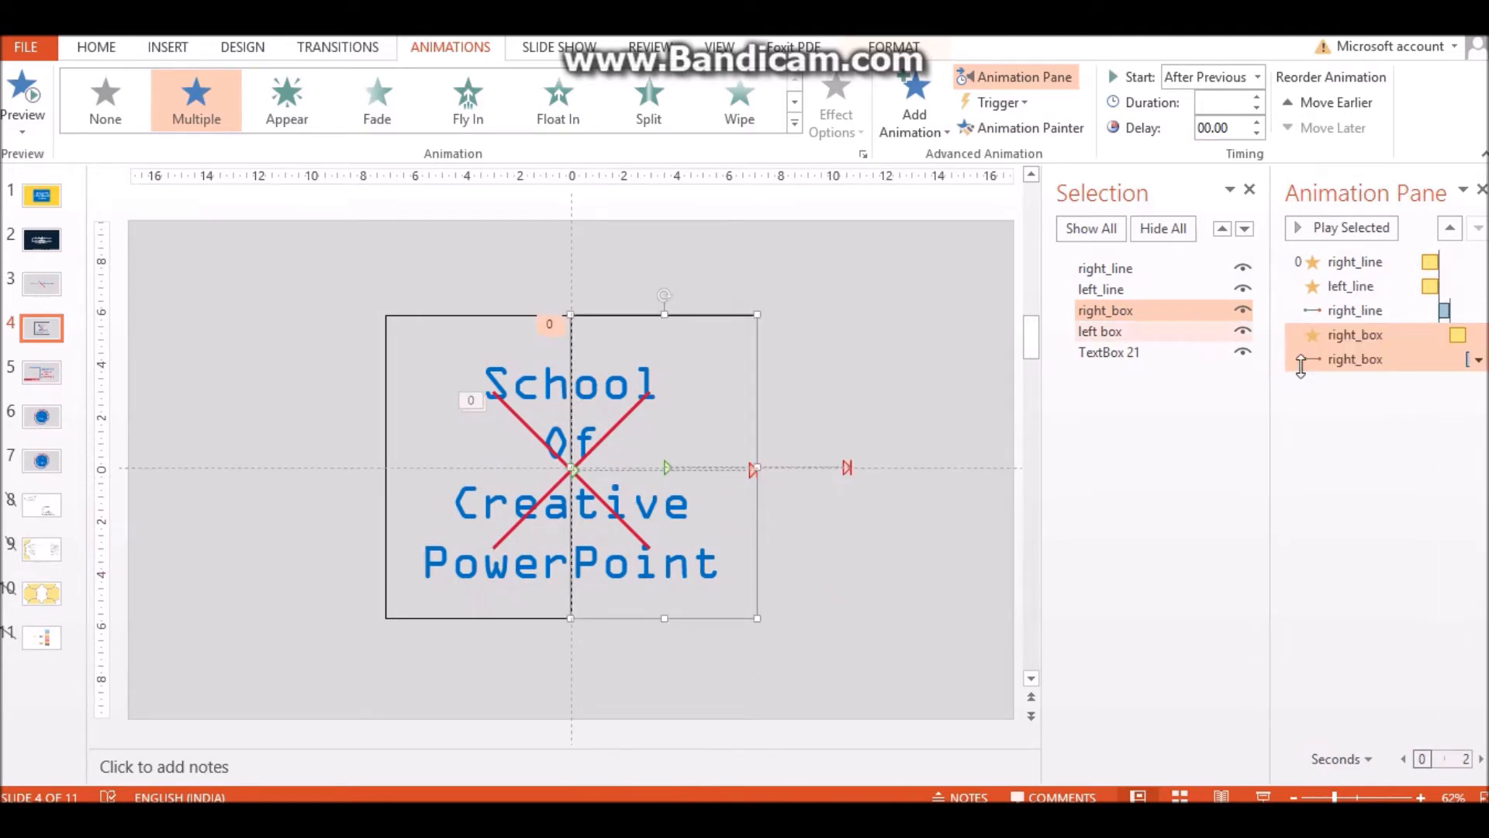
Step: Delete the Spin effect from right_box and set its motion path to start With Previous
click(1342, 335)
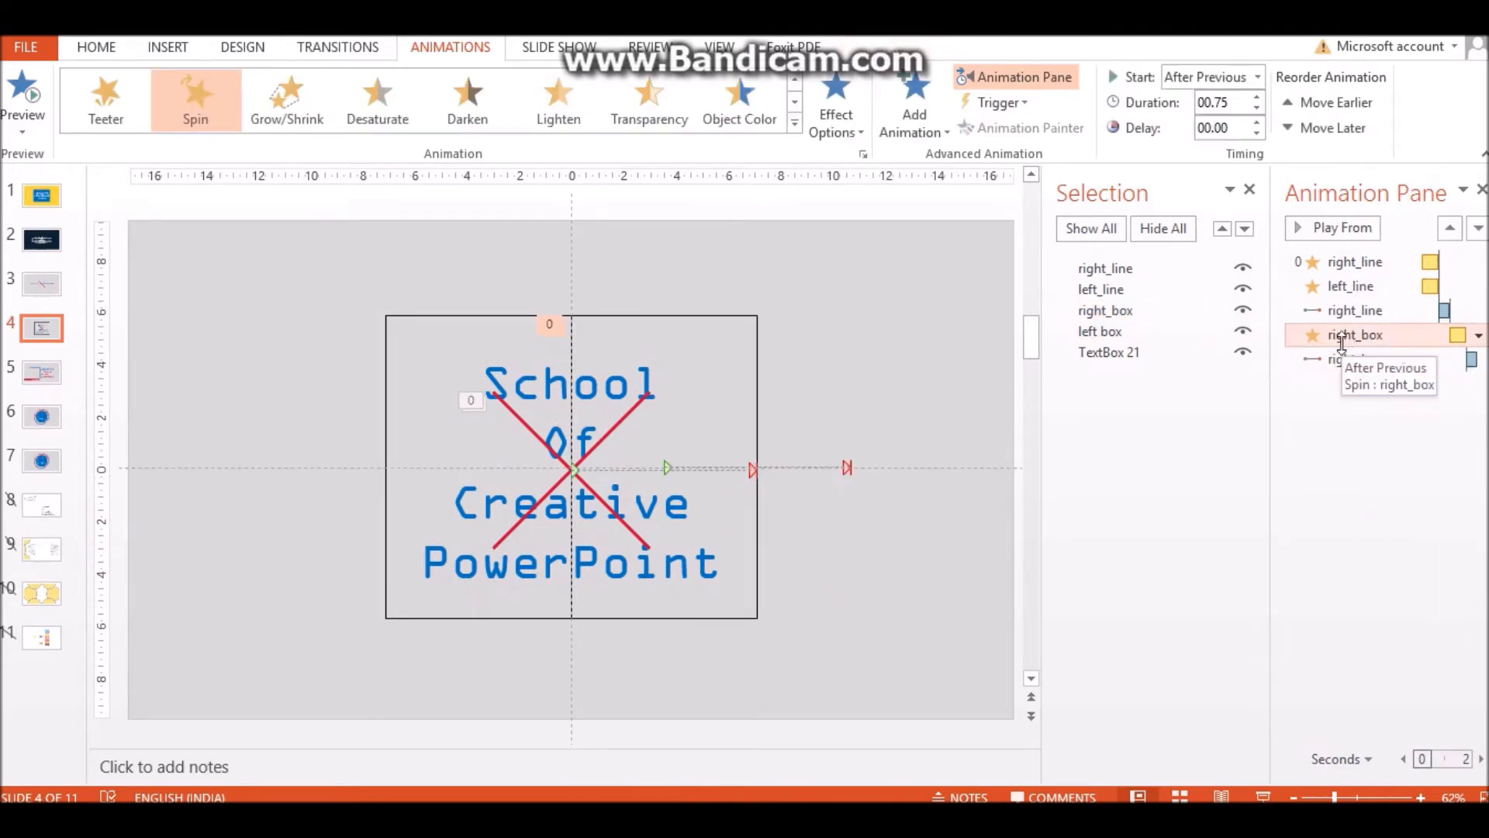
key(Delete)
click(1223, 73)
click(1237, 127)
click(1346, 228)
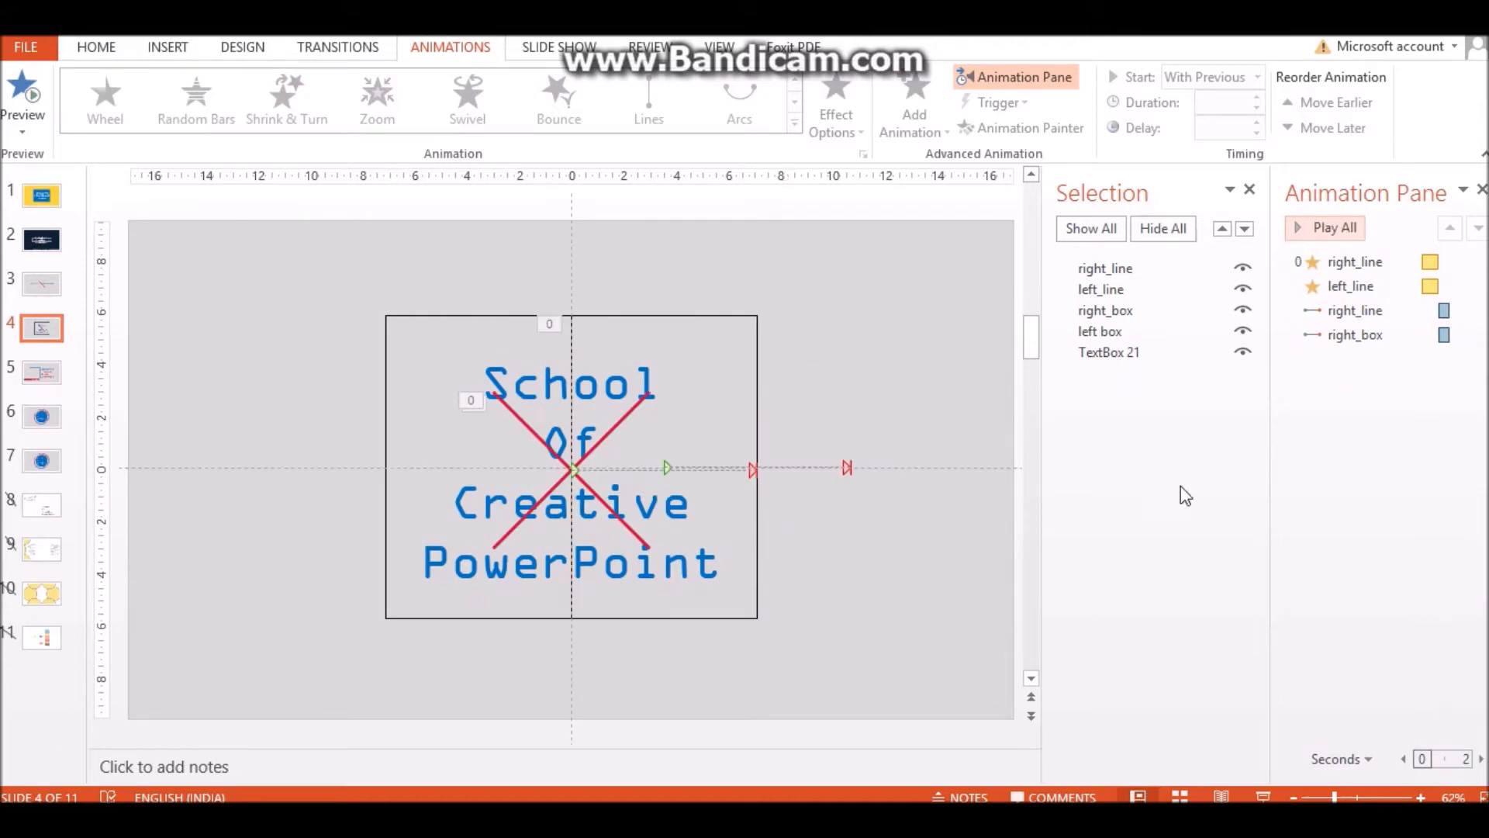
Step: Add a Lines motion path to left_line with its direction set to Left
click(542, 447)
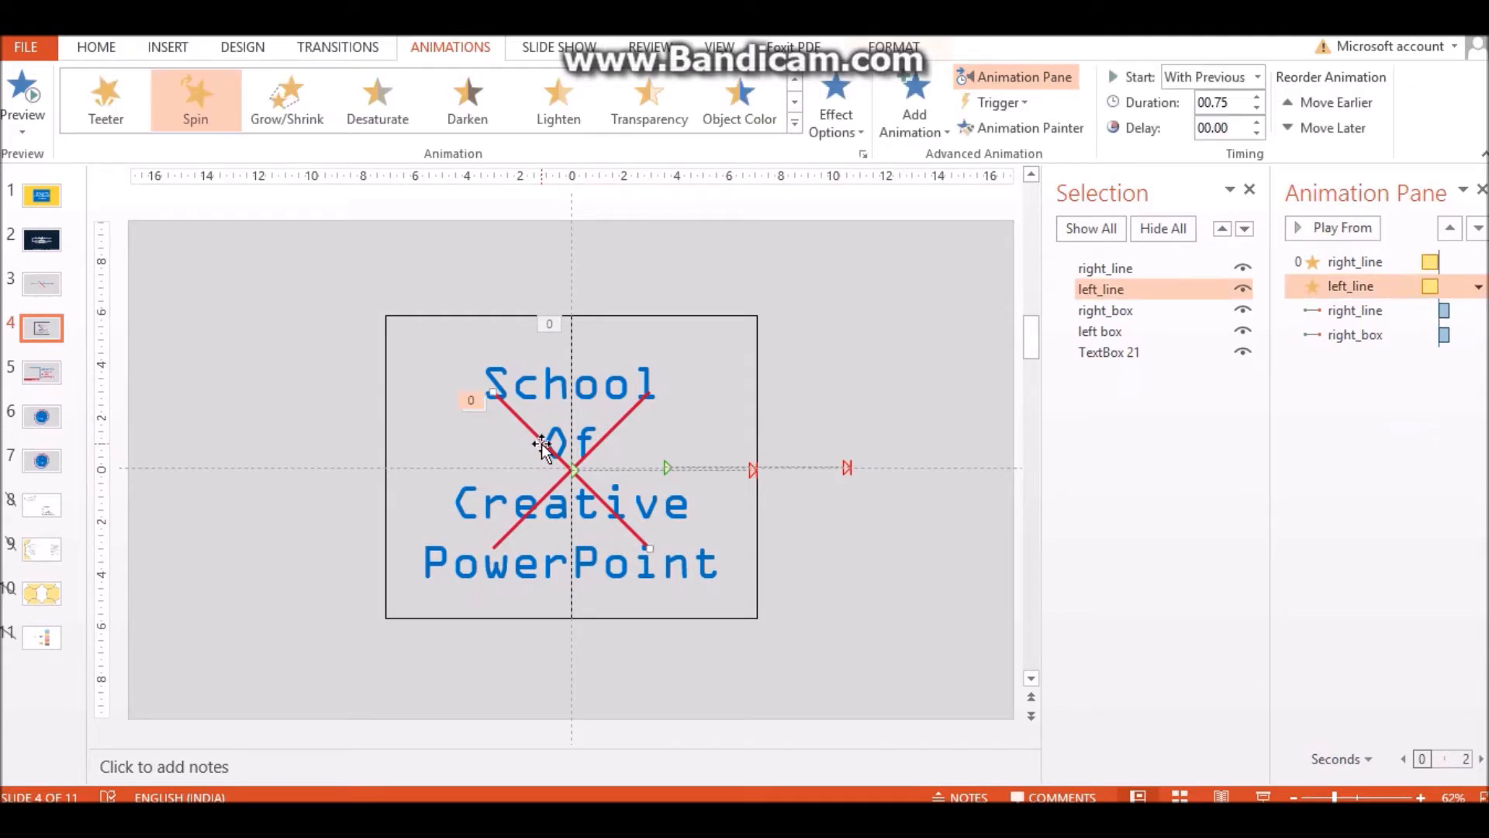
click(914, 105)
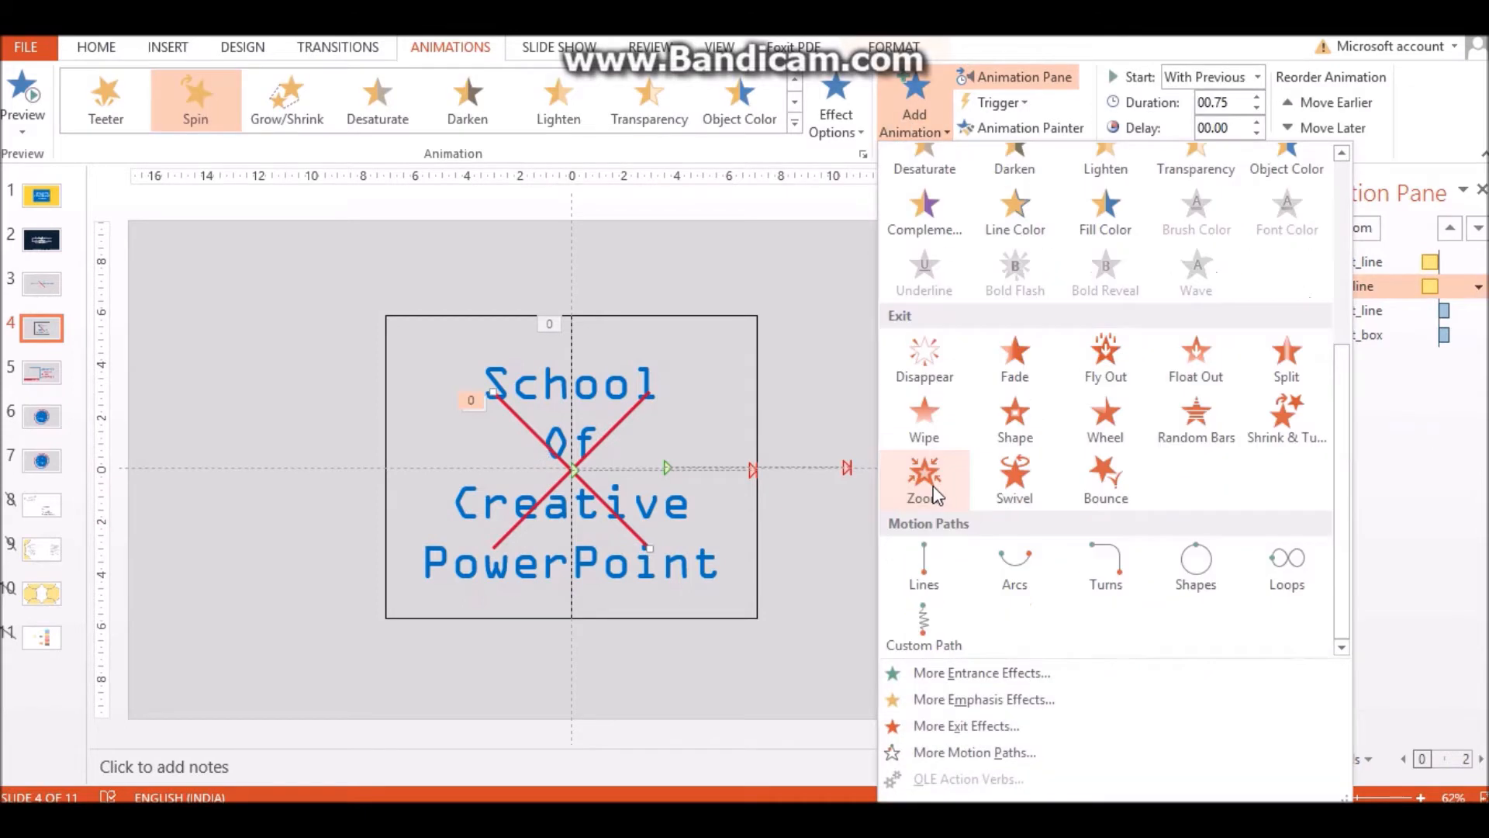
click(954, 571)
click(835, 116)
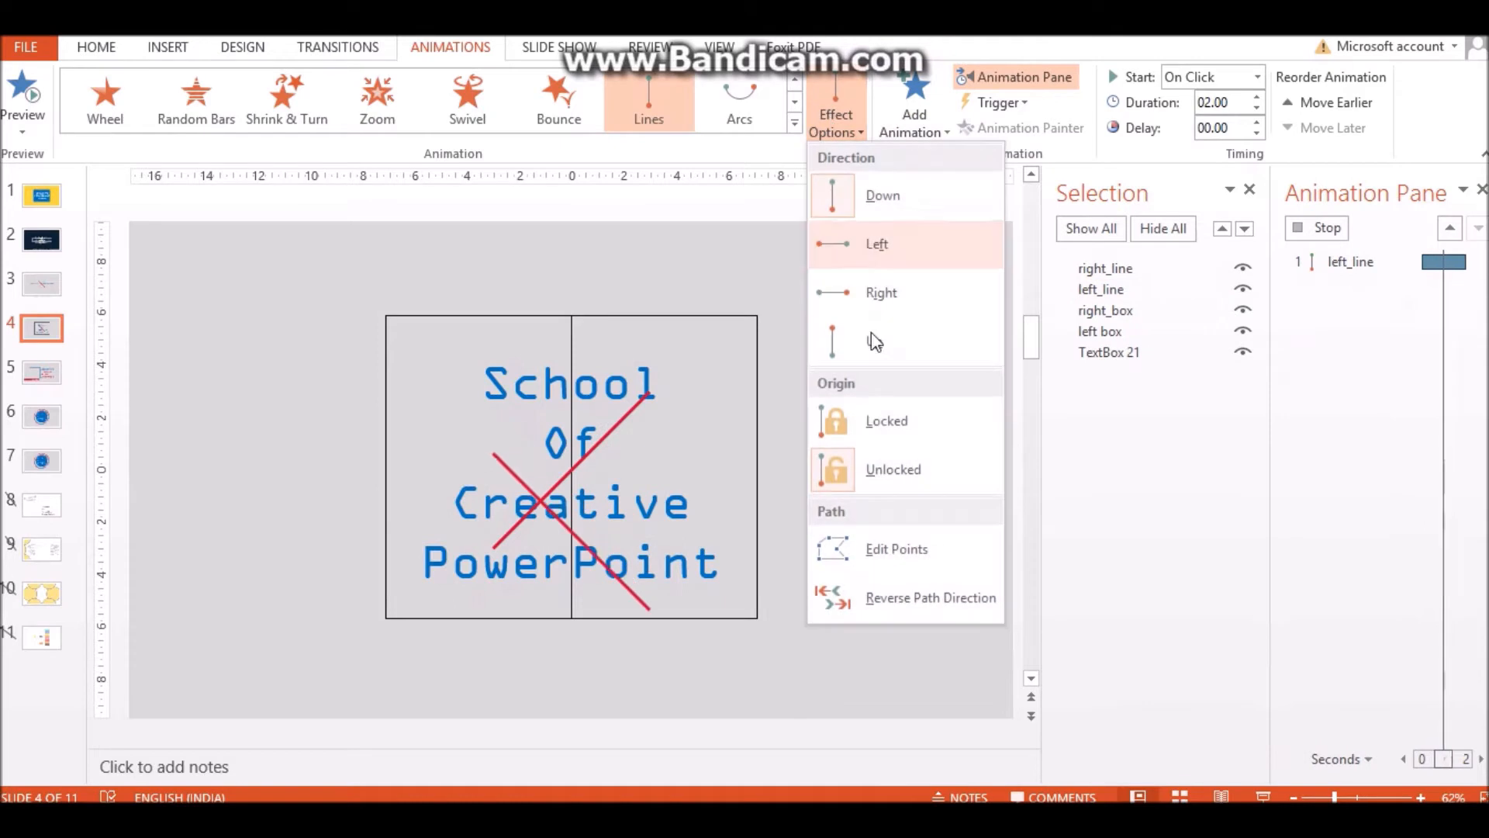
click(860, 249)
Step: Set left_line's motion path to start With Previous with a duration of 0.50 seconds
click(1257, 77)
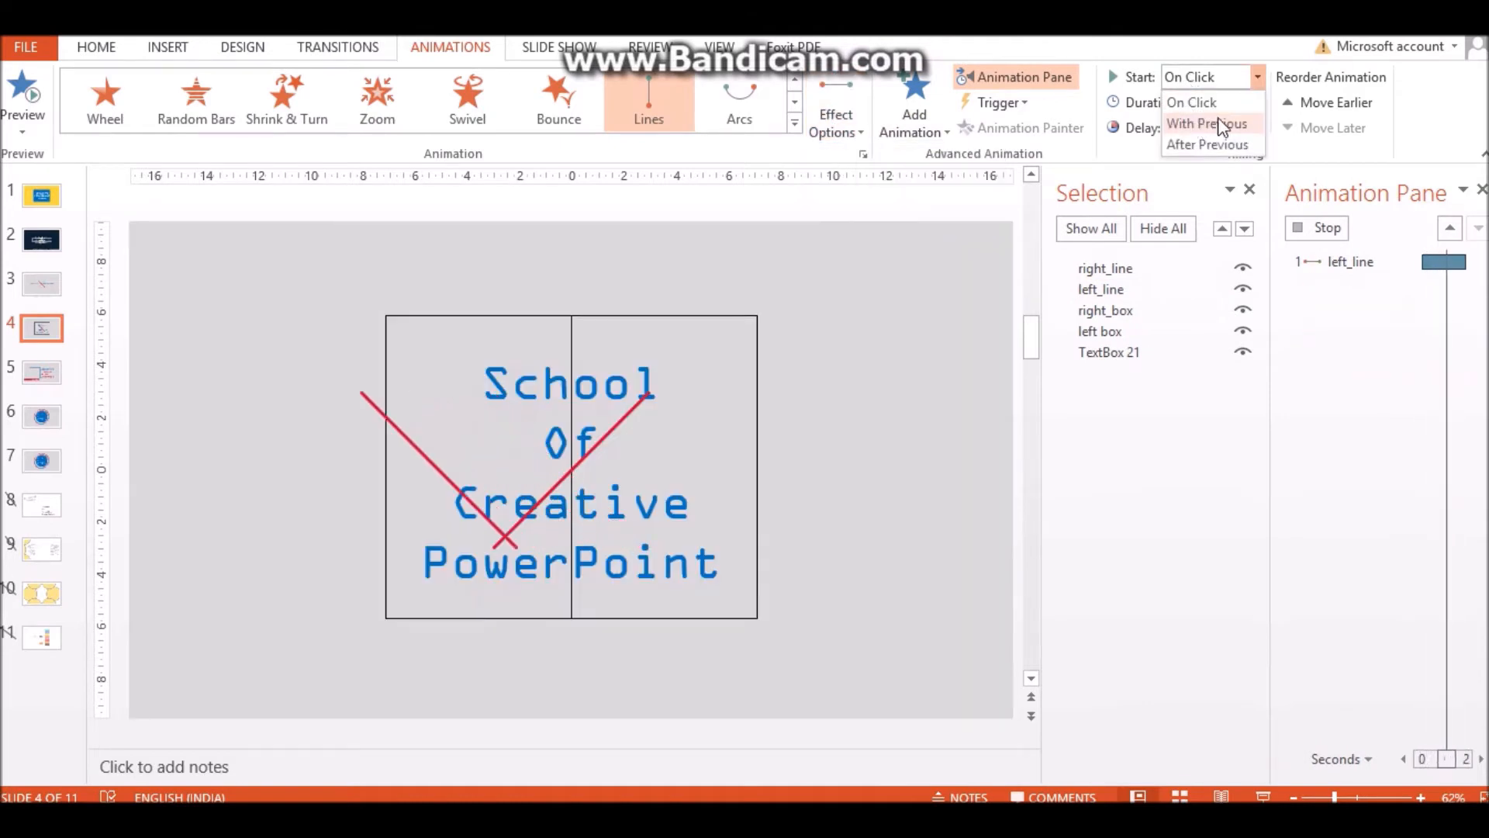
click(1206, 118)
click(1231, 99)
text(0.5)
key(Return)
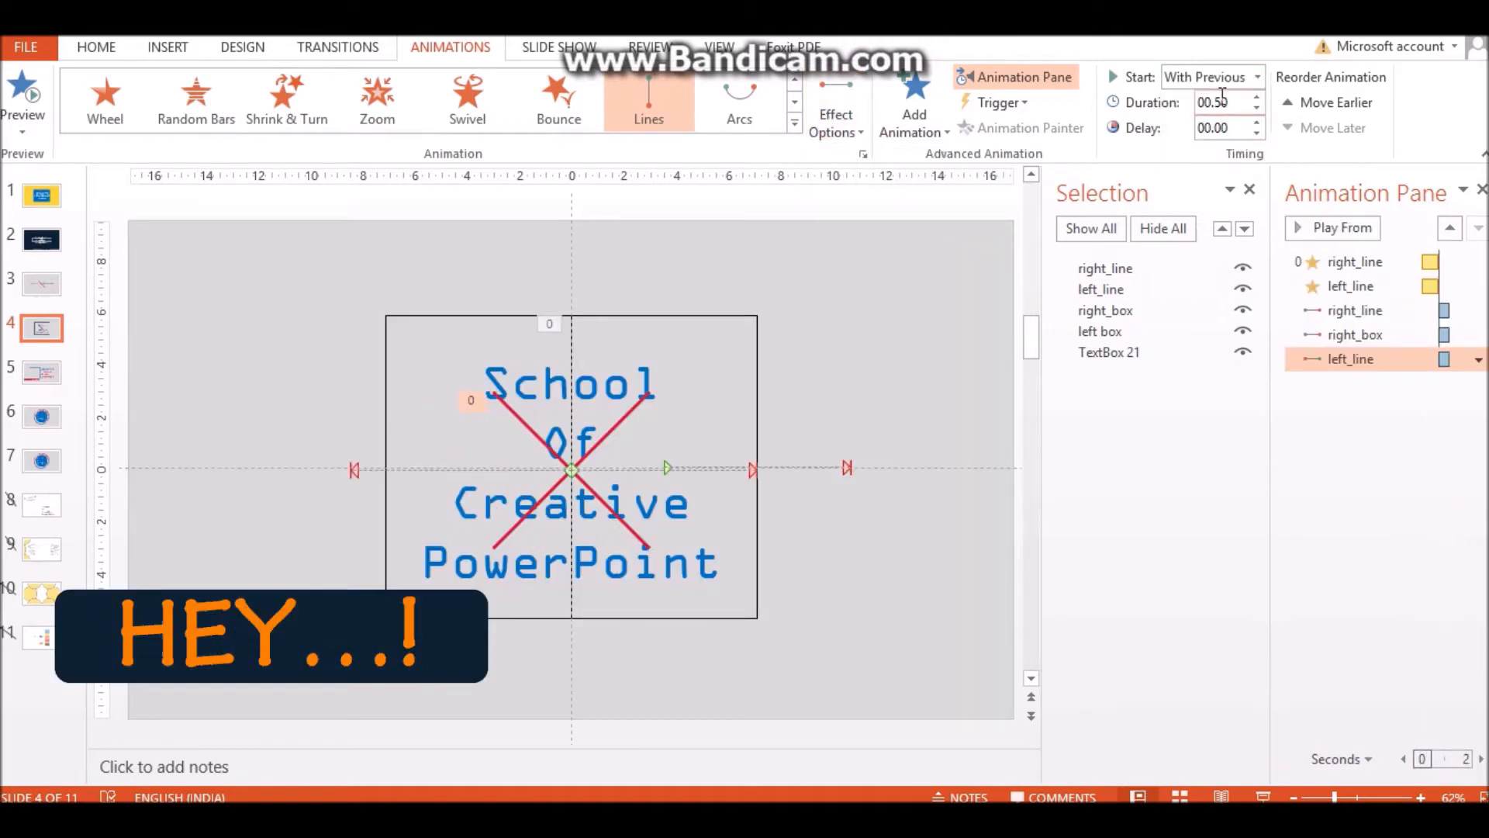
Step: Shorten left_line's motion path so it ends at the outer edge of left box
click(354, 469)
drag(354, 470, 385, 470)
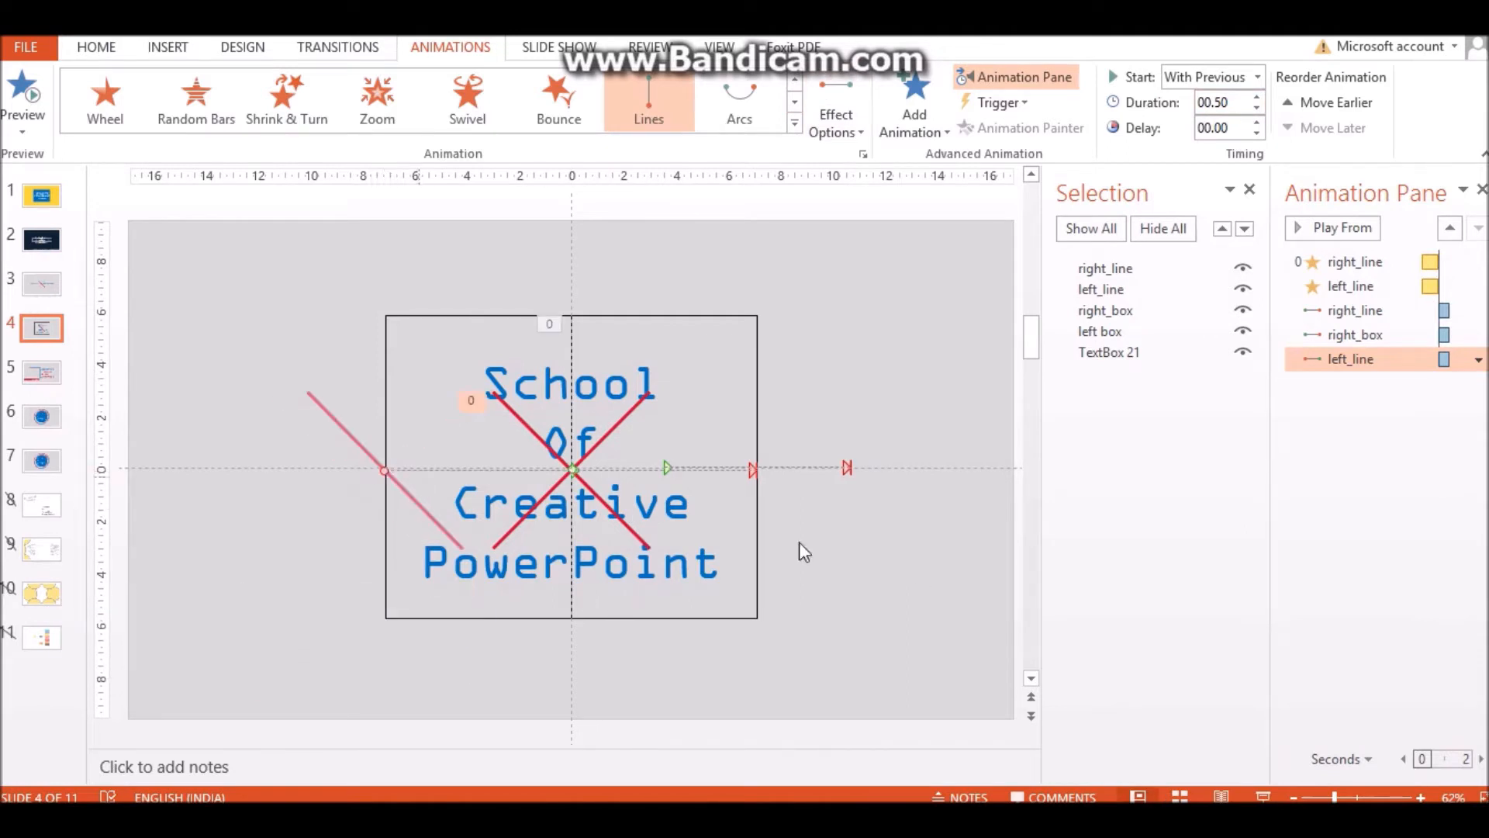
click(849, 546)
Step: Add a Lines motion path to left box with its direction set to Left
click(384, 587)
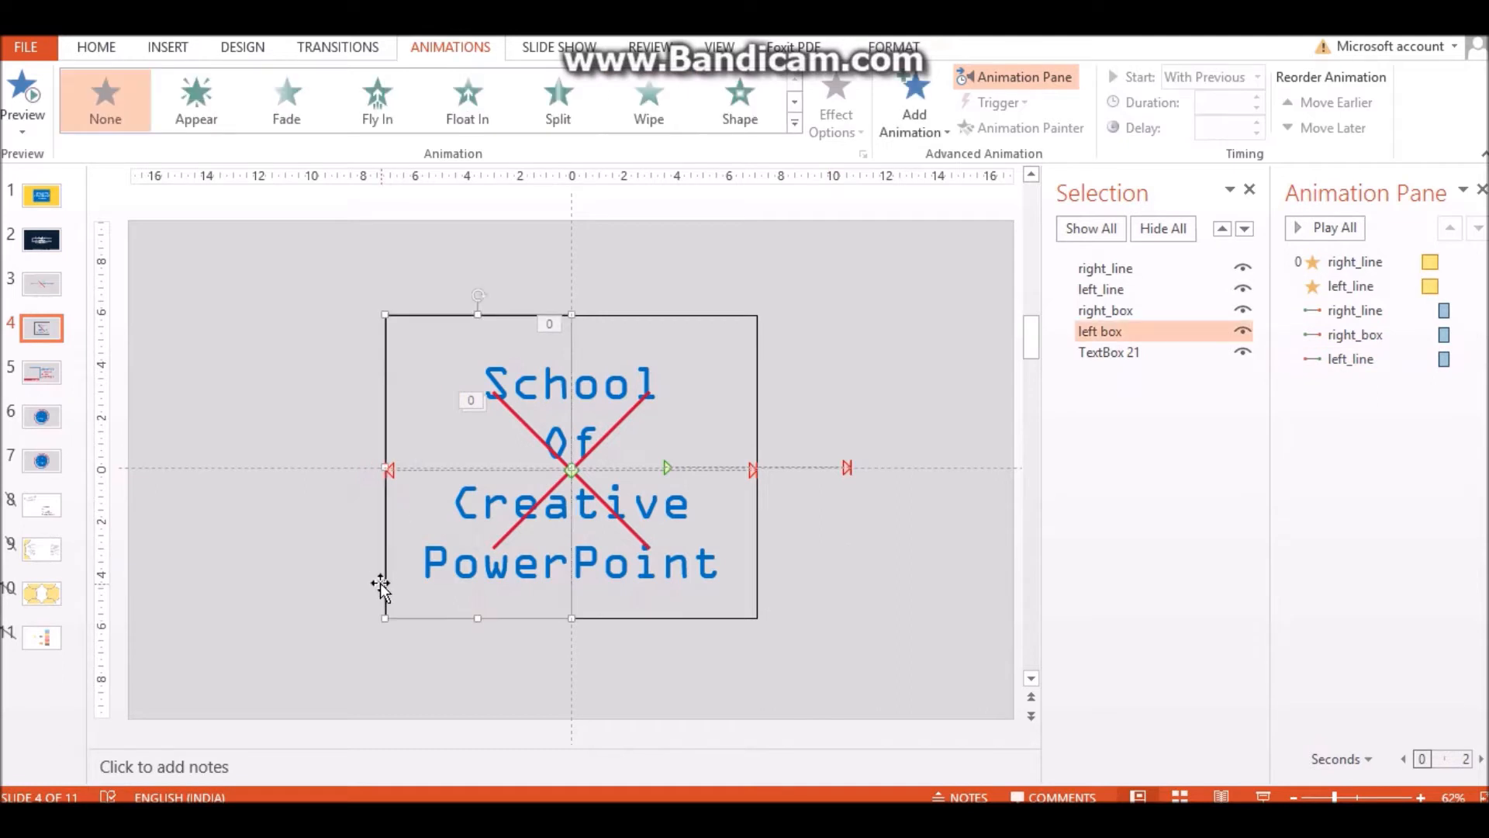
click(914, 109)
scroll(927, 396, down, 5)
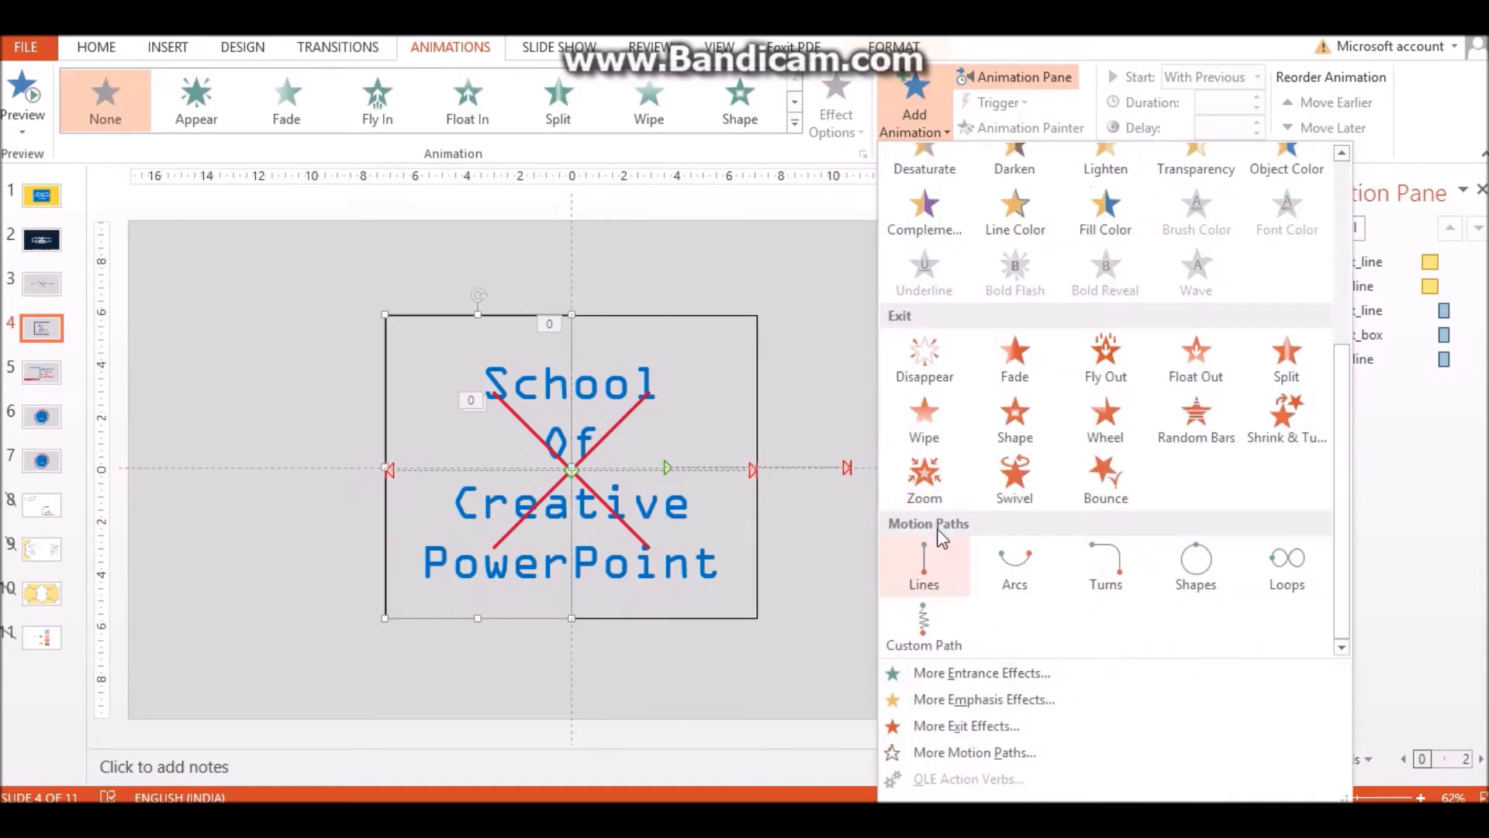
click(925, 562)
click(835, 117)
click(877, 245)
Step: Set left box's motion path to start With Previous with a duration of 0.50 seconds
click(1195, 77)
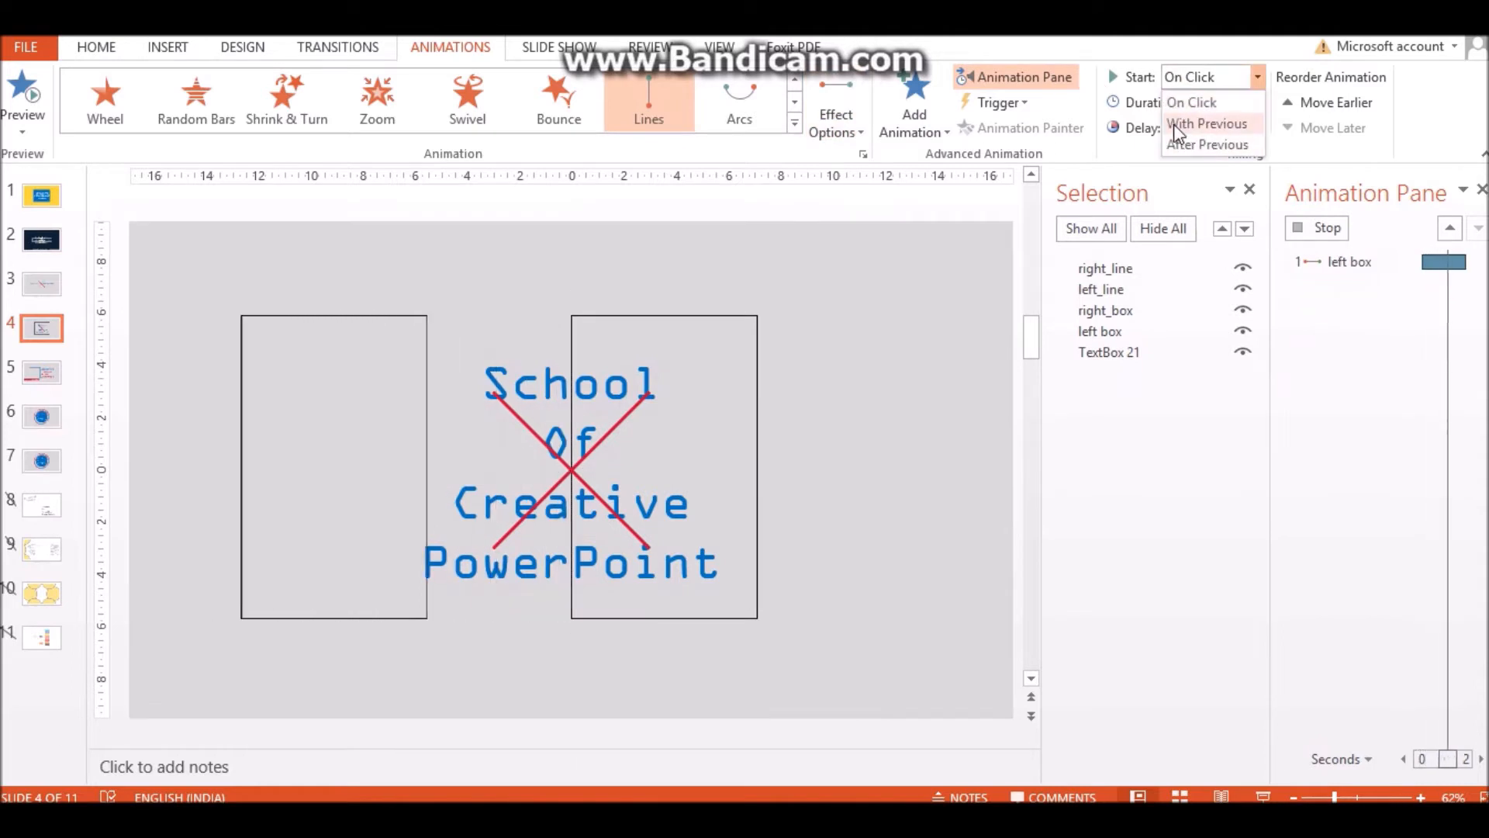
click(1179, 125)
click(1210, 102)
text(.5)
key(Return)
click(1426, 549)
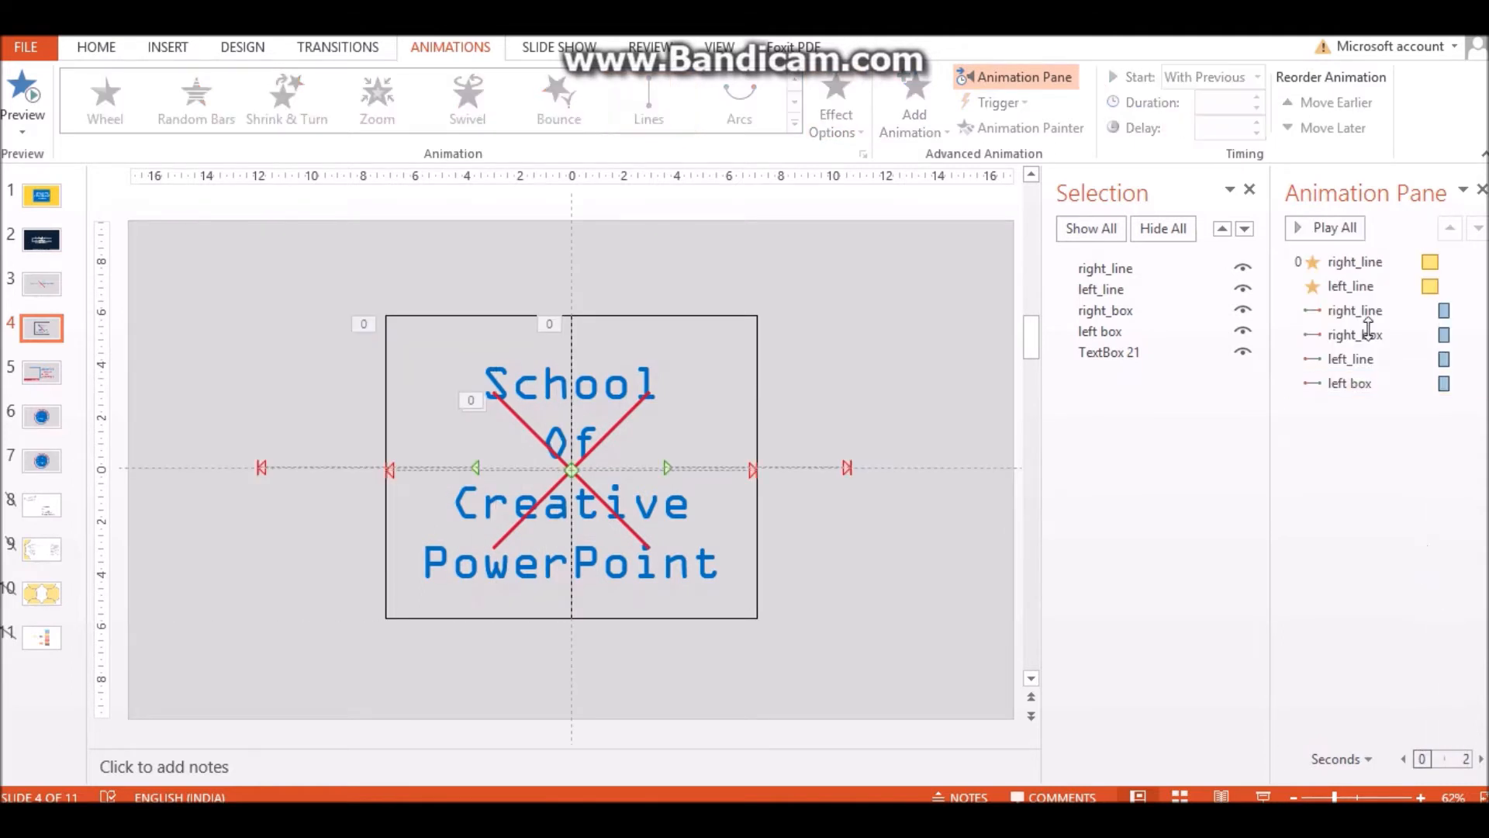
Step: Preview the animation and shorten left box's motion path so the box stops beside left_line
click(1328, 228)
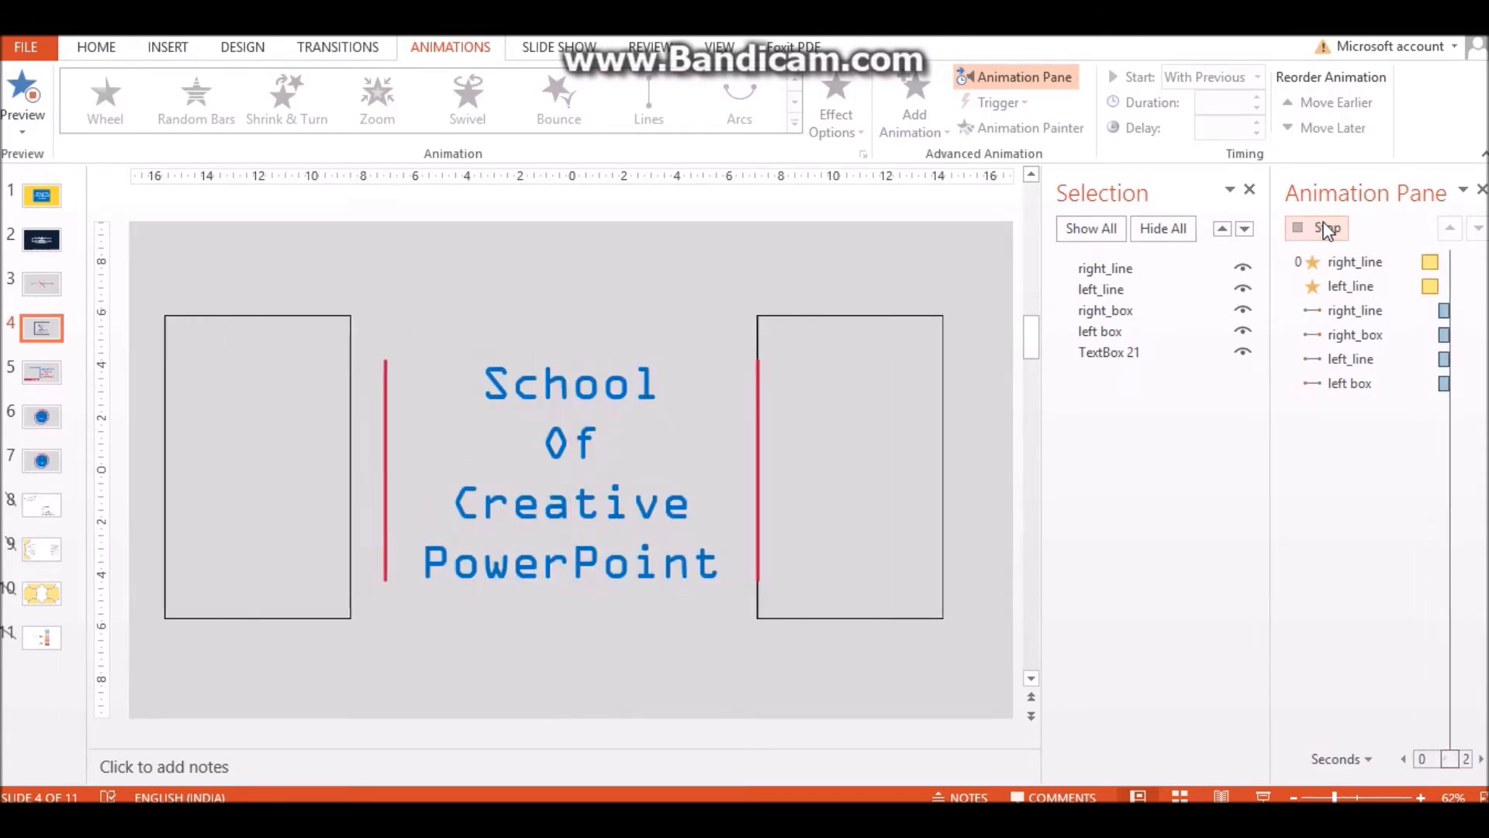
click(261, 467)
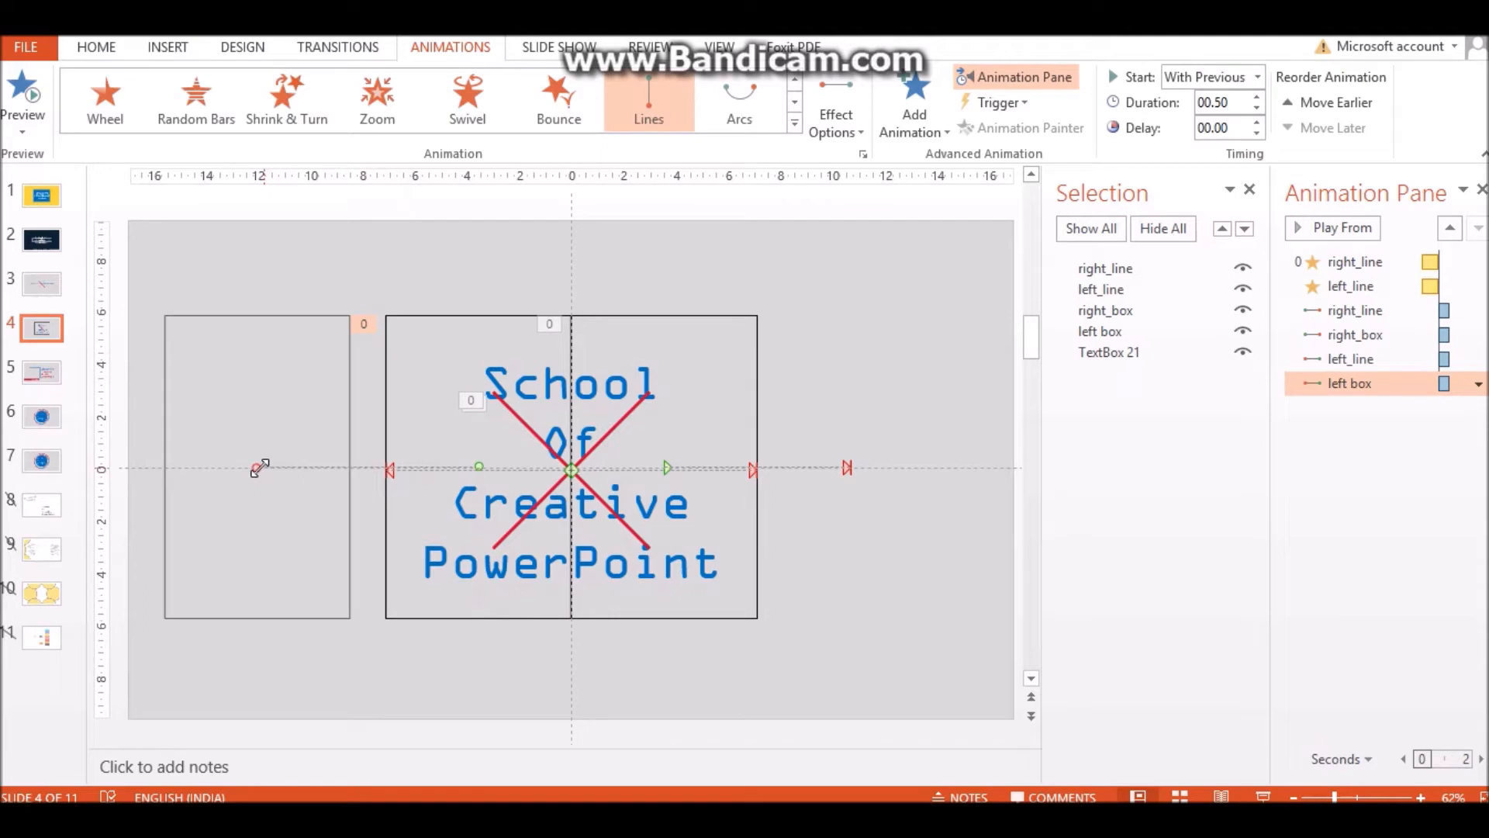
drag(257, 467, 293, 468)
click(1349, 589)
click(1330, 227)
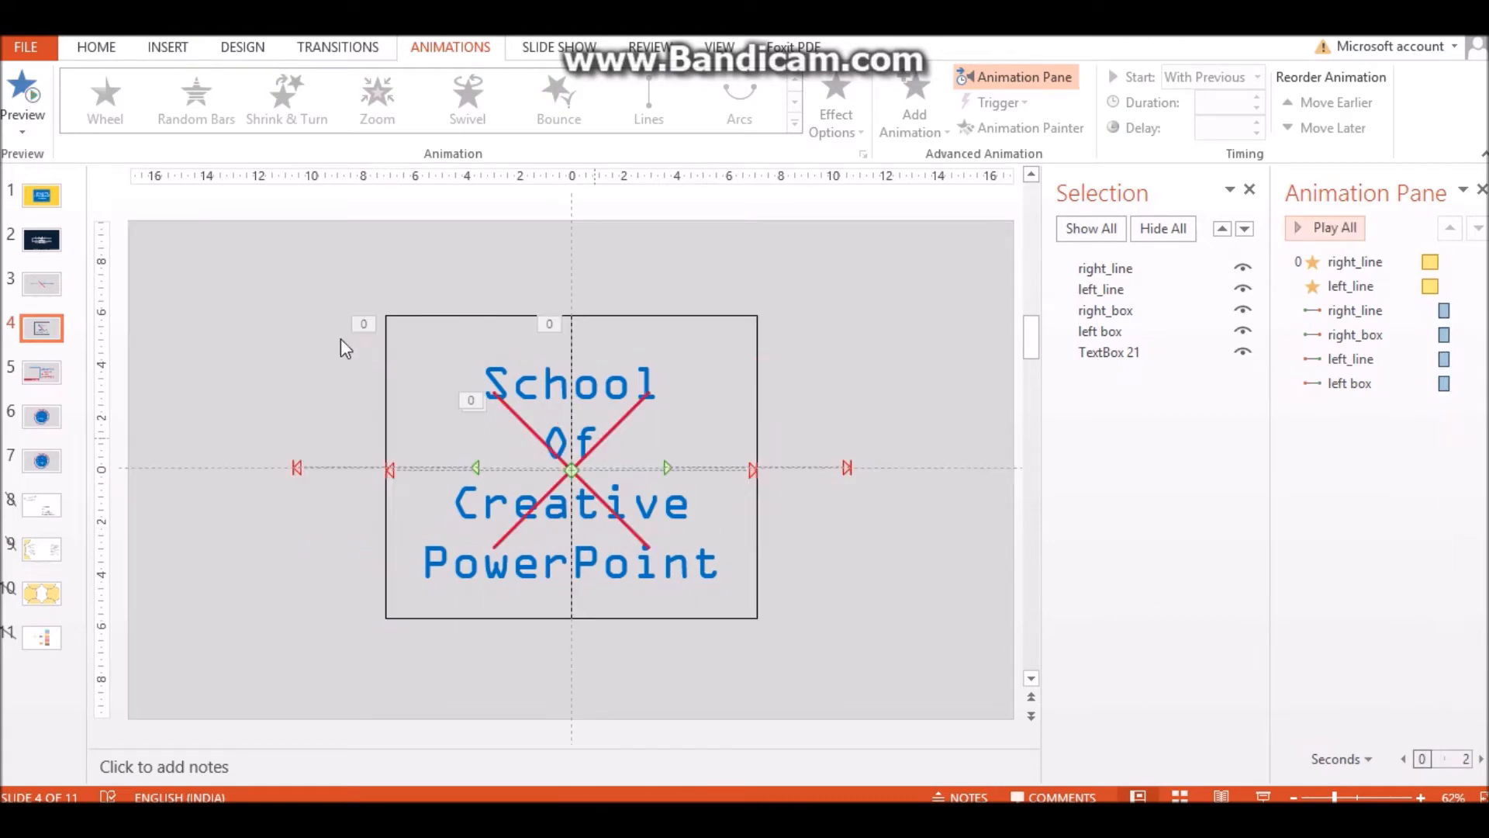
Step: Fill left box with the theme gray that matches the slide background and remove its outline
click(416, 316)
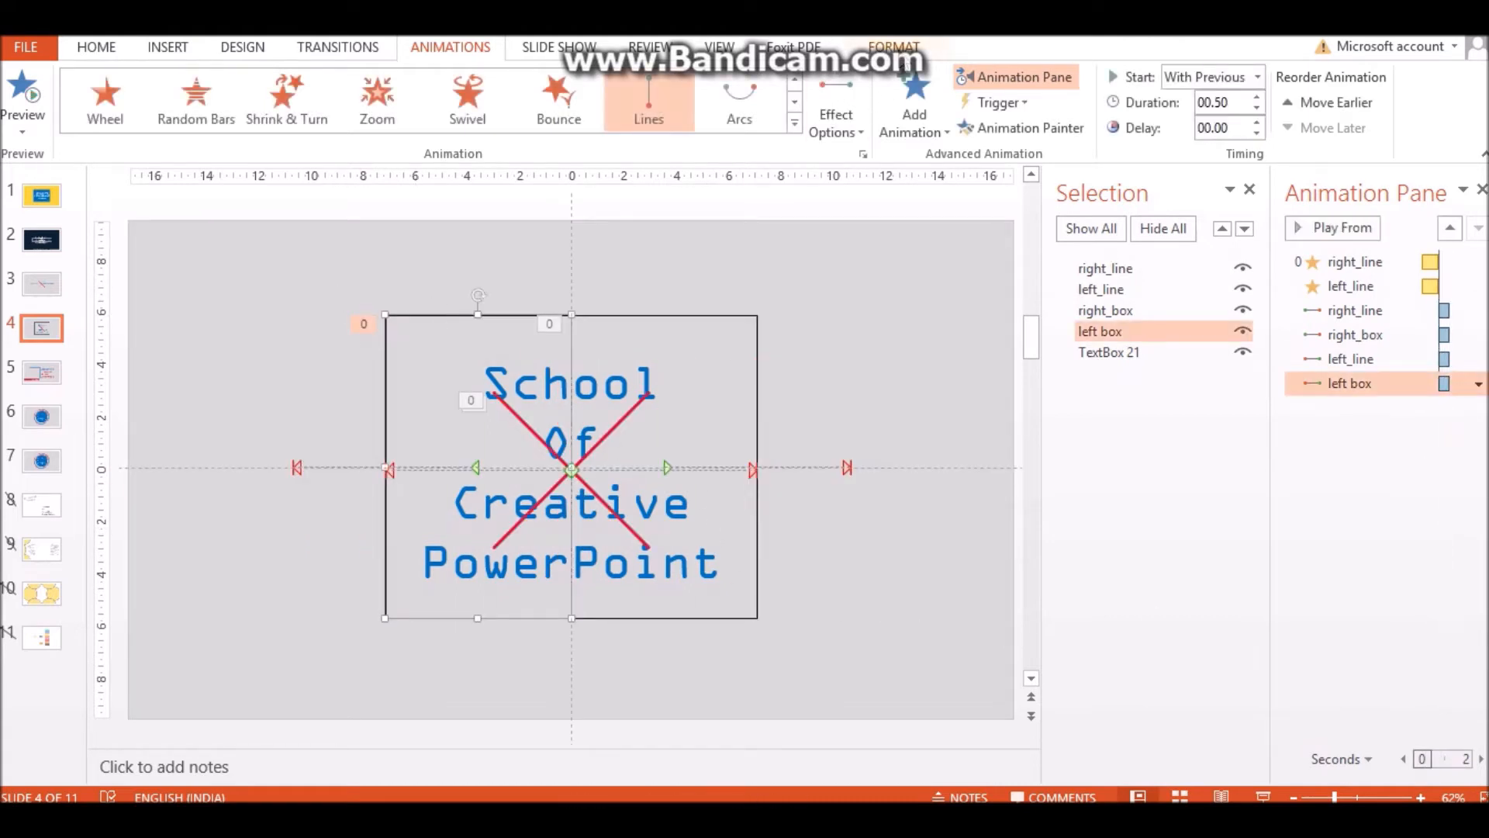
click(893, 48)
click(562, 82)
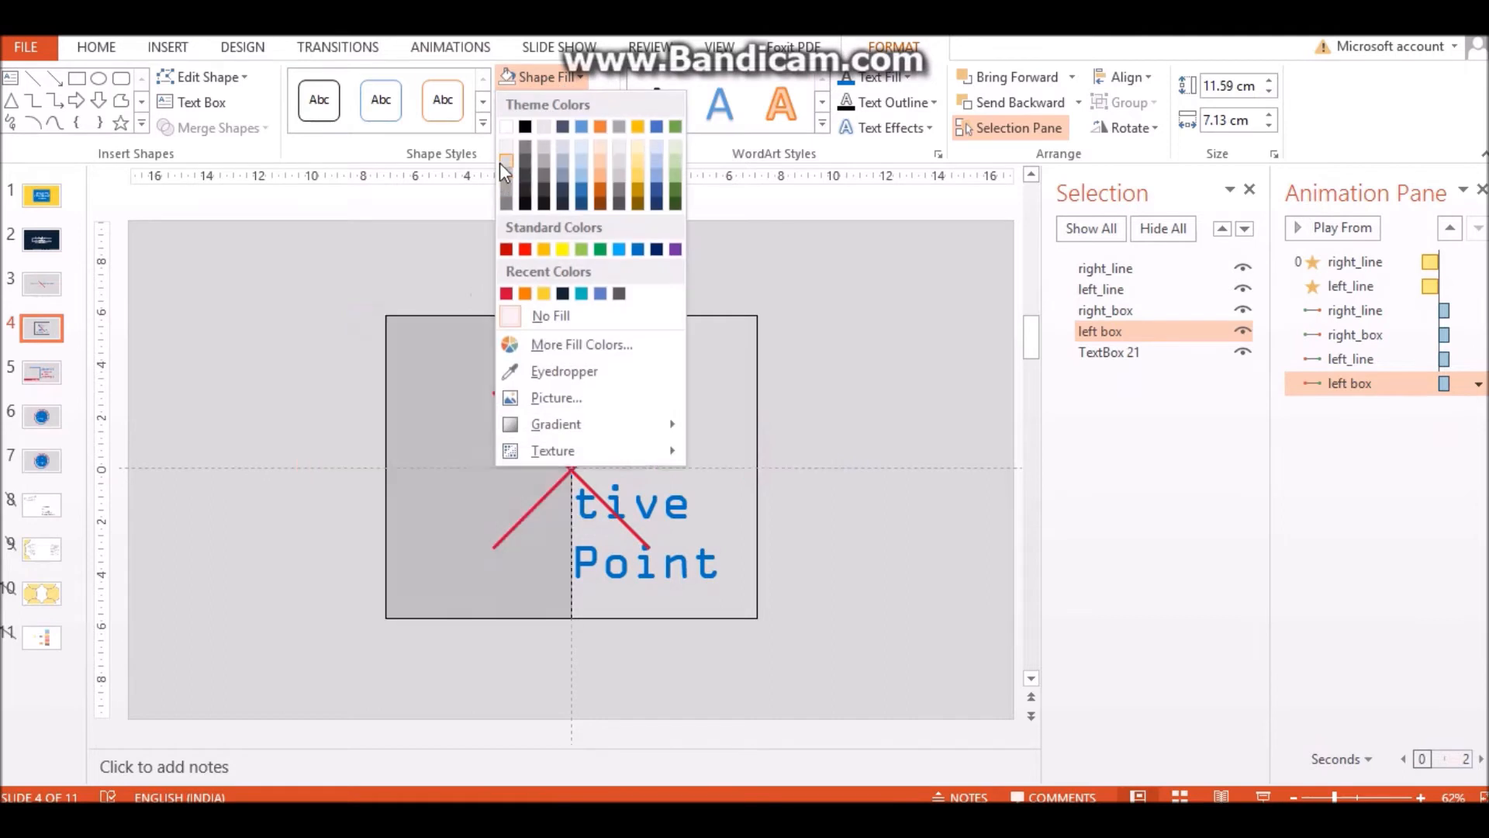
click(502, 158)
click(555, 101)
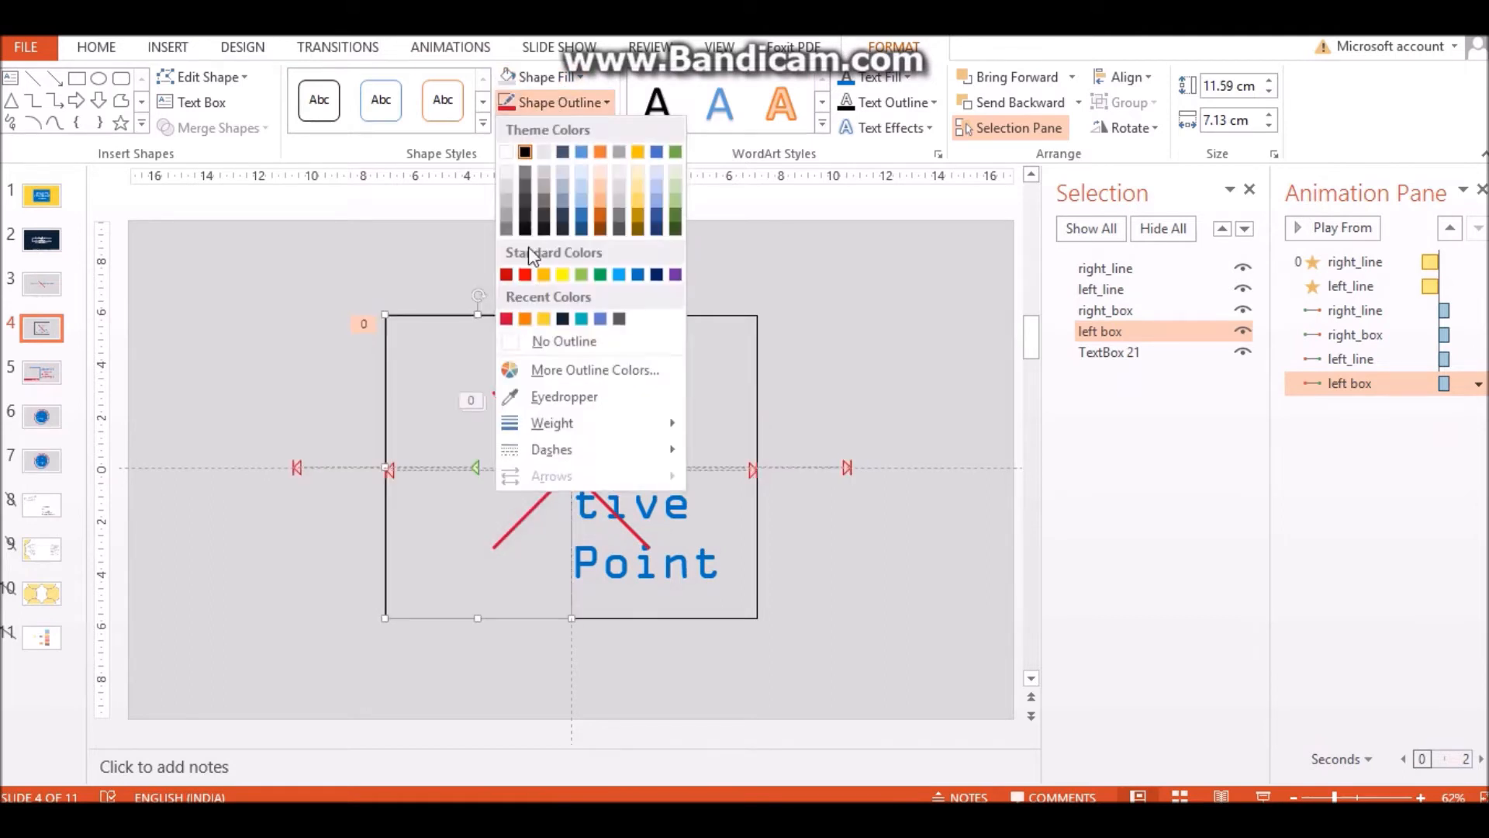
click(518, 337)
Step: Remove right_box's outline, fill it with the gray matching the slide background, and preview the full animation
click(661, 313)
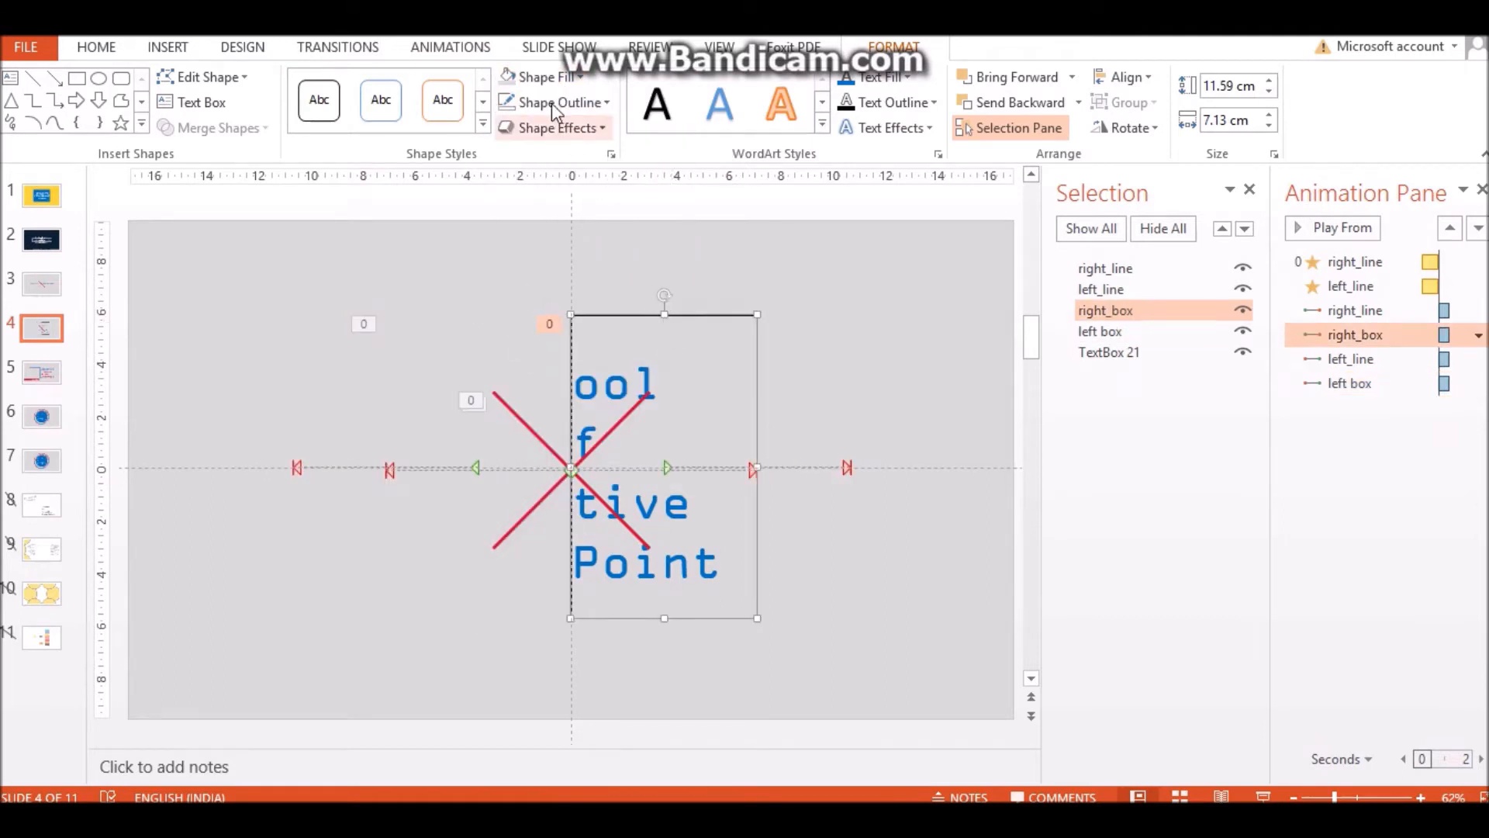
click(524, 104)
click(518, 338)
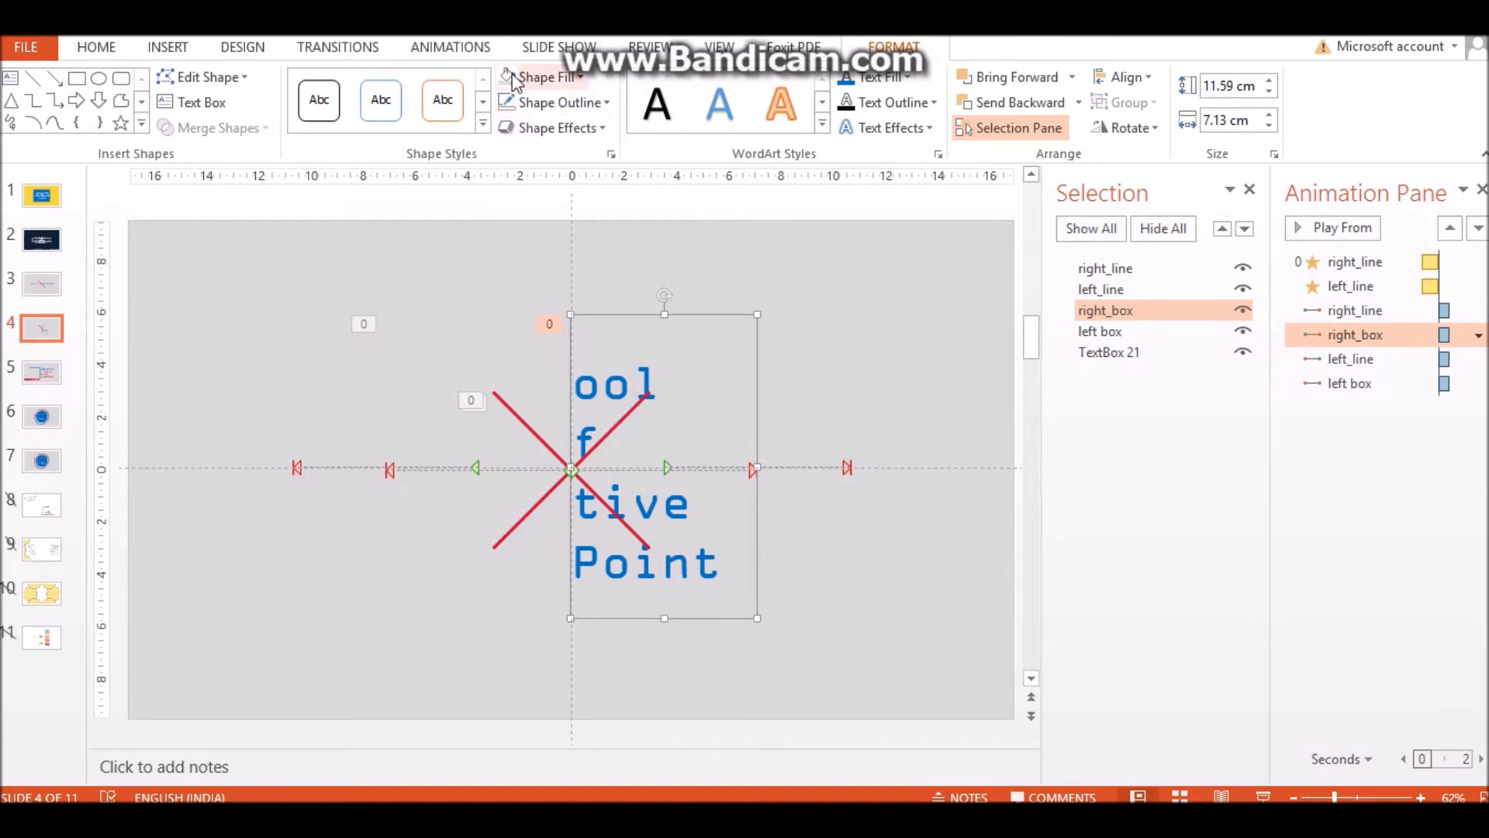
click(537, 77)
click(807, 221)
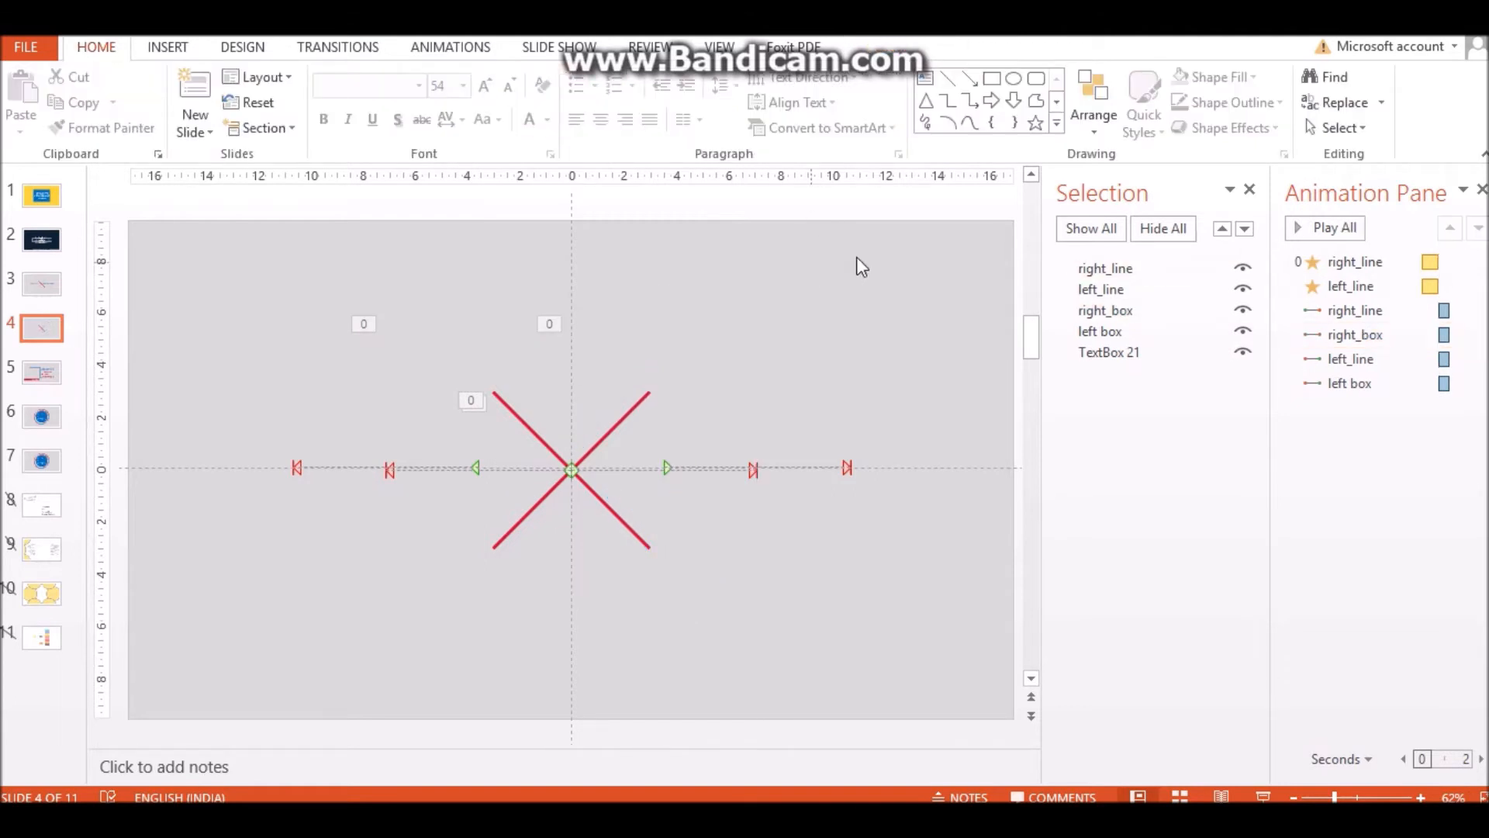
click(1334, 229)
Step: Hide every object on the slide except right_line and right_box
click(1170, 231)
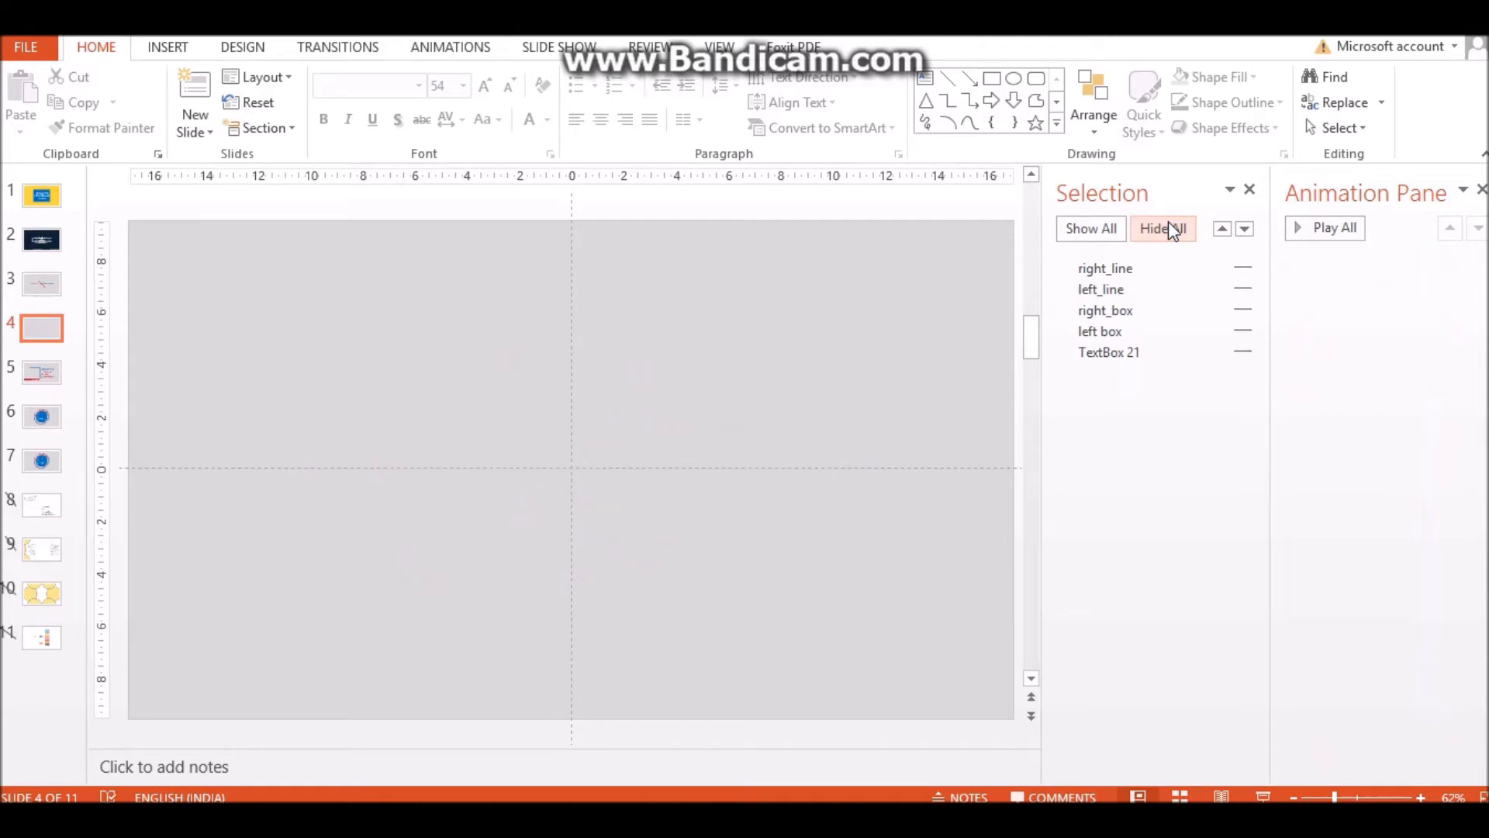
click(1243, 268)
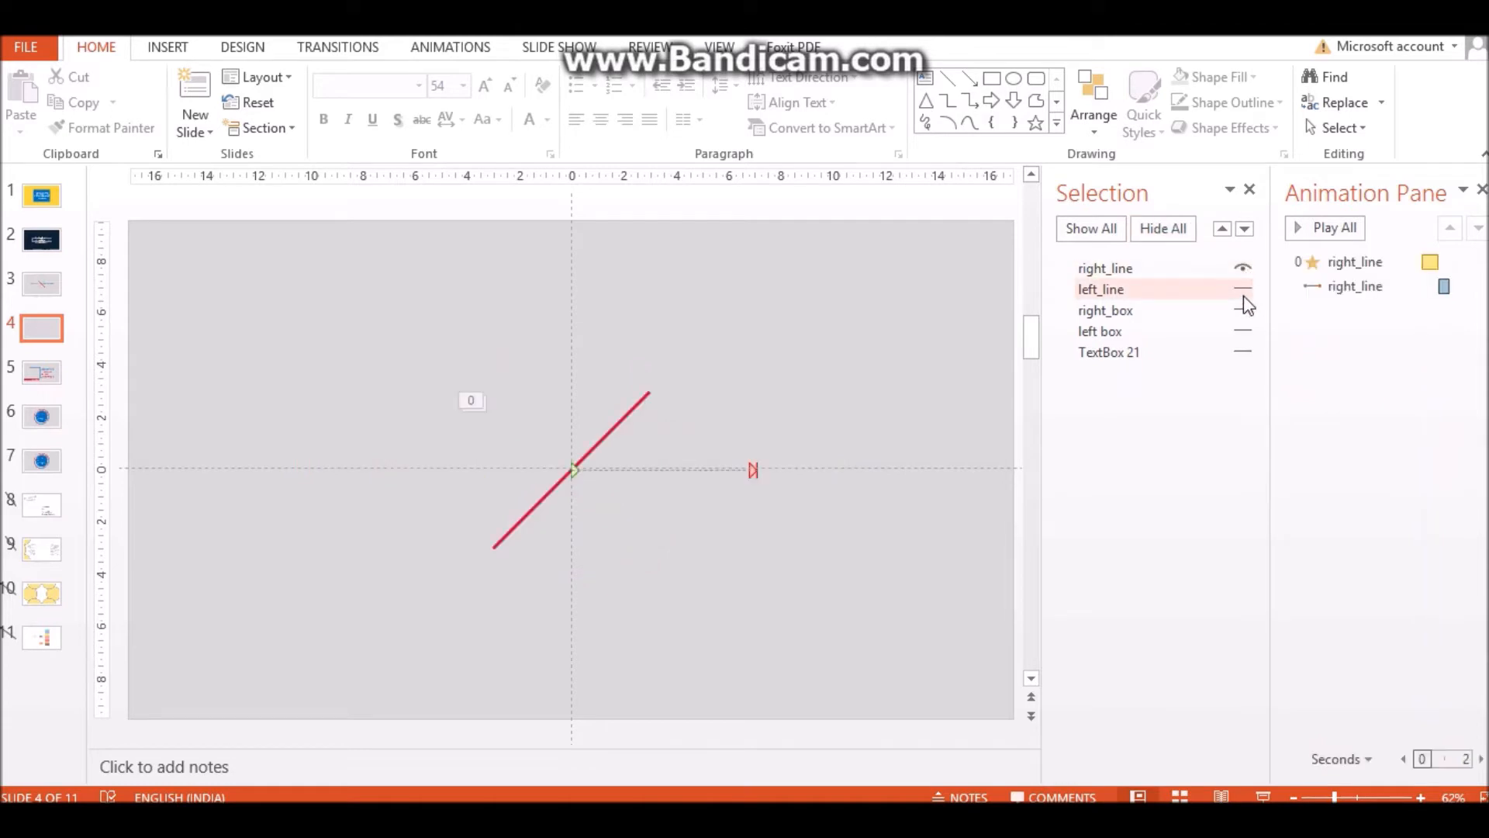
click(1243, 309)
click(690, 614)
click(849, 594)
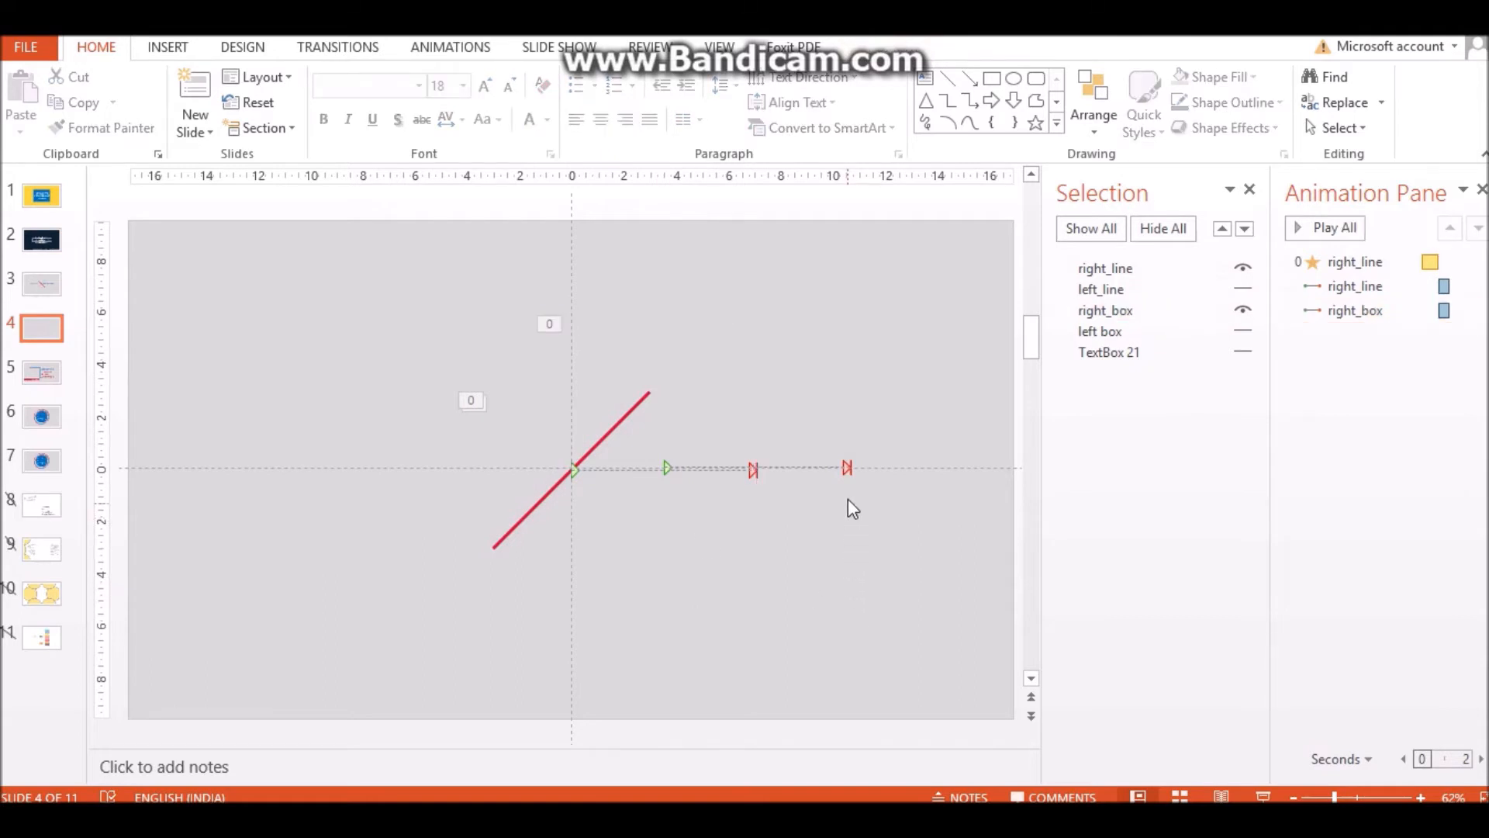
Step: Add a second Lines motion path to right_line with its direction set to Left
click(616, 426)
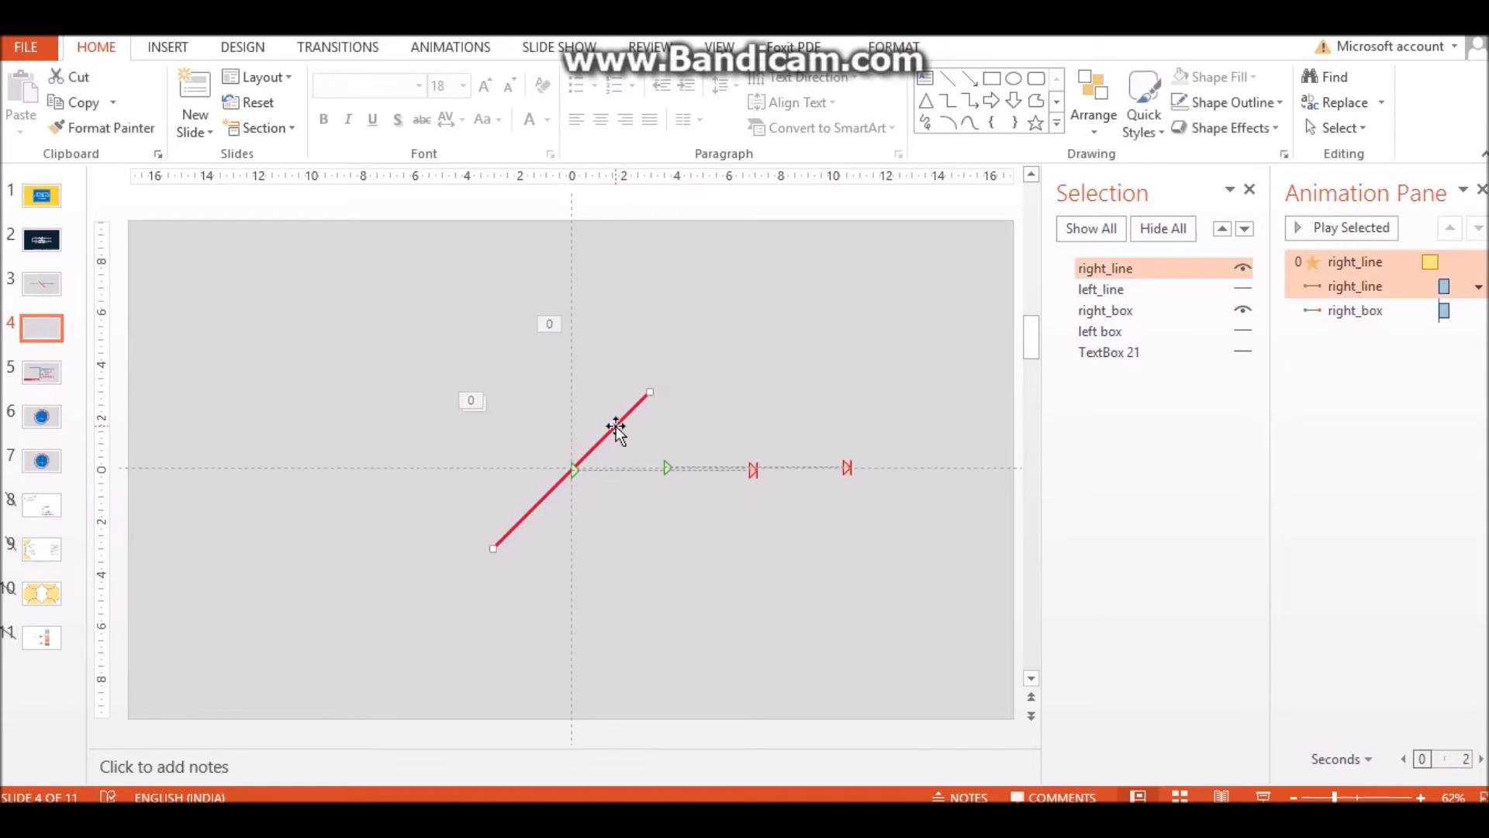
click(452, 46)
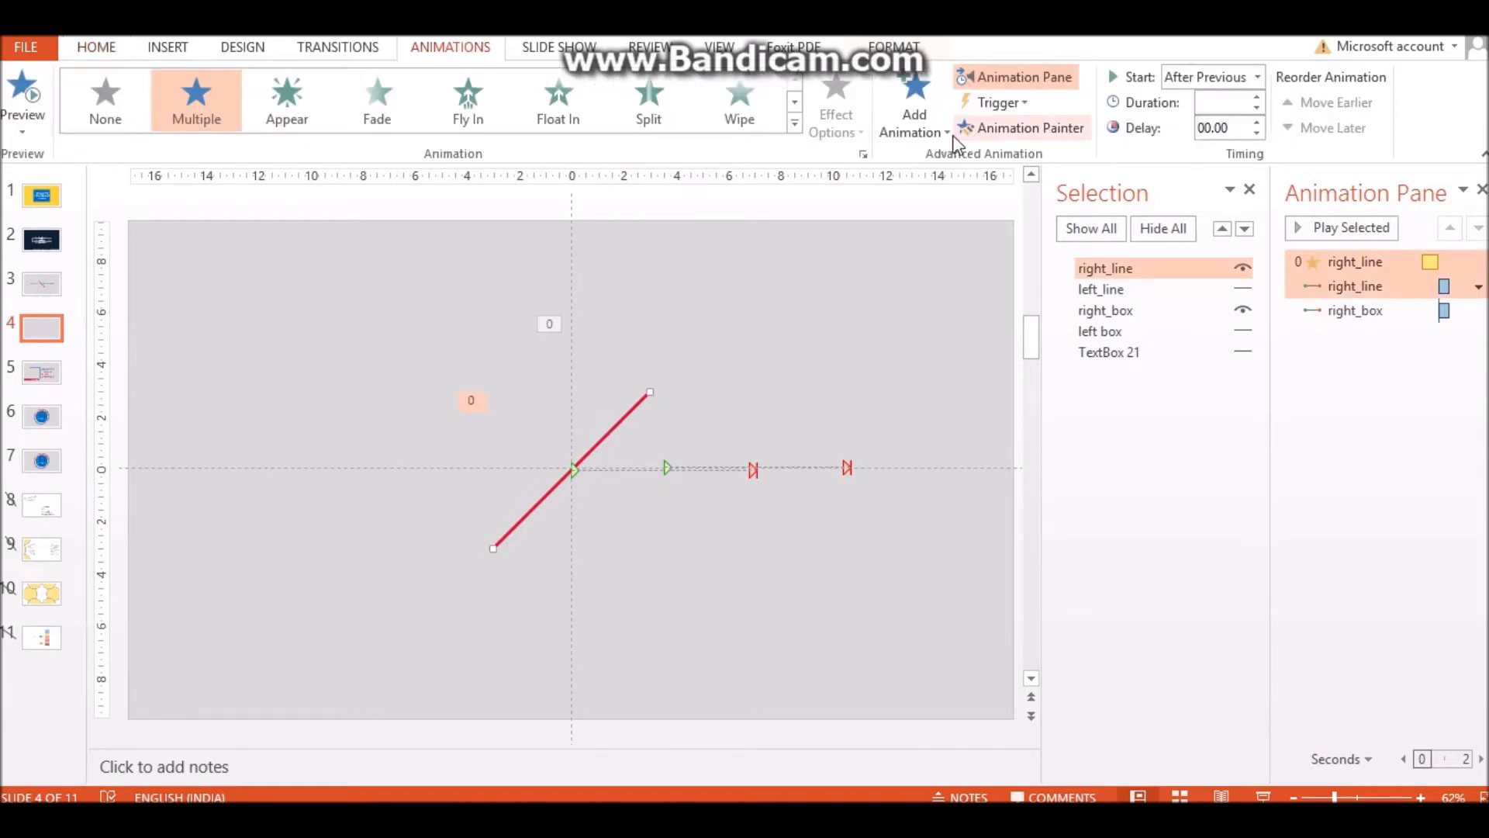
click(923, 117)
scroll(982, 493, down, 4)
click(924, 562)
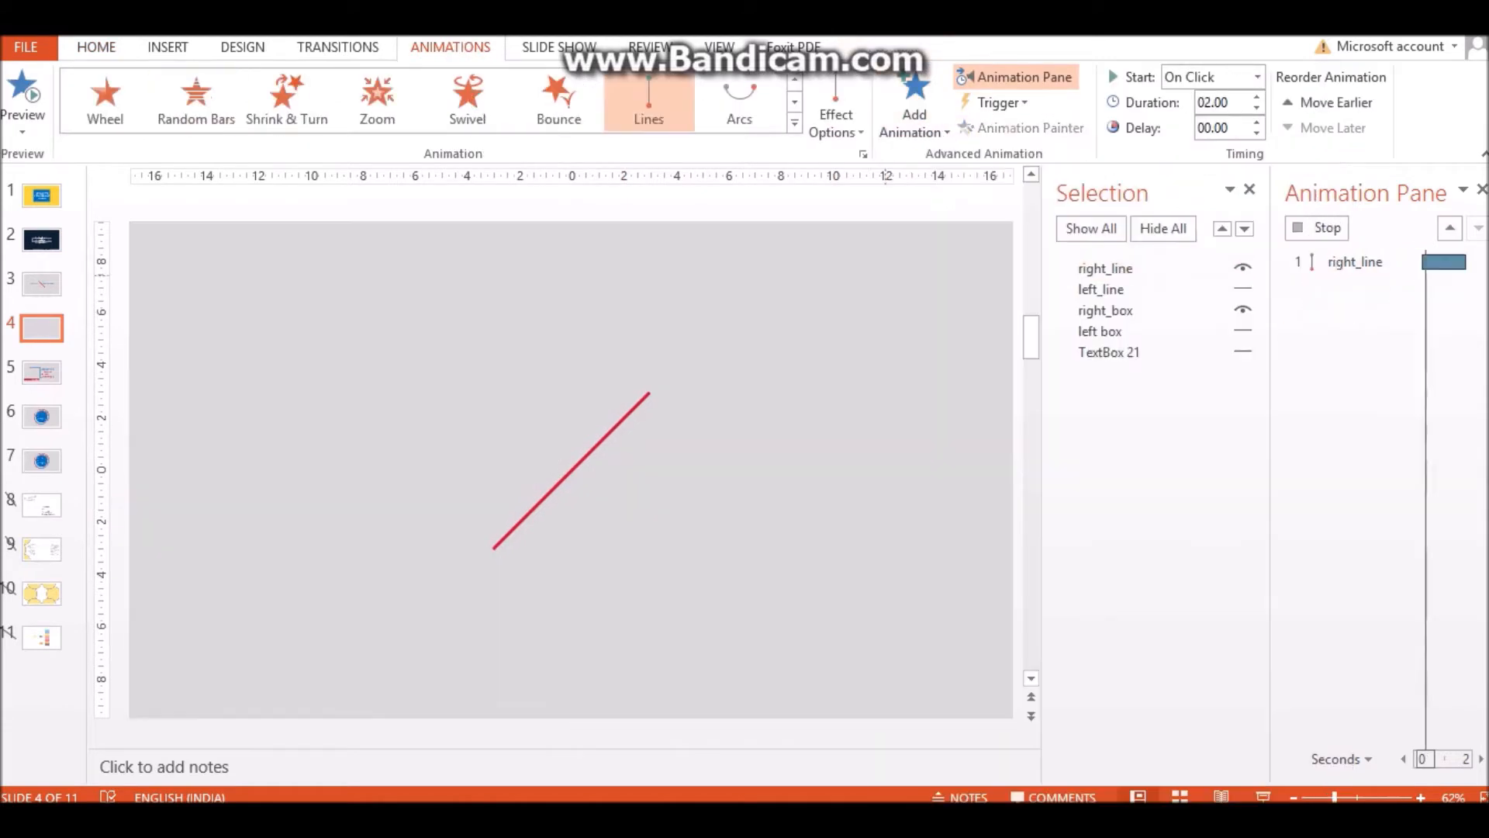
click(836, 112)
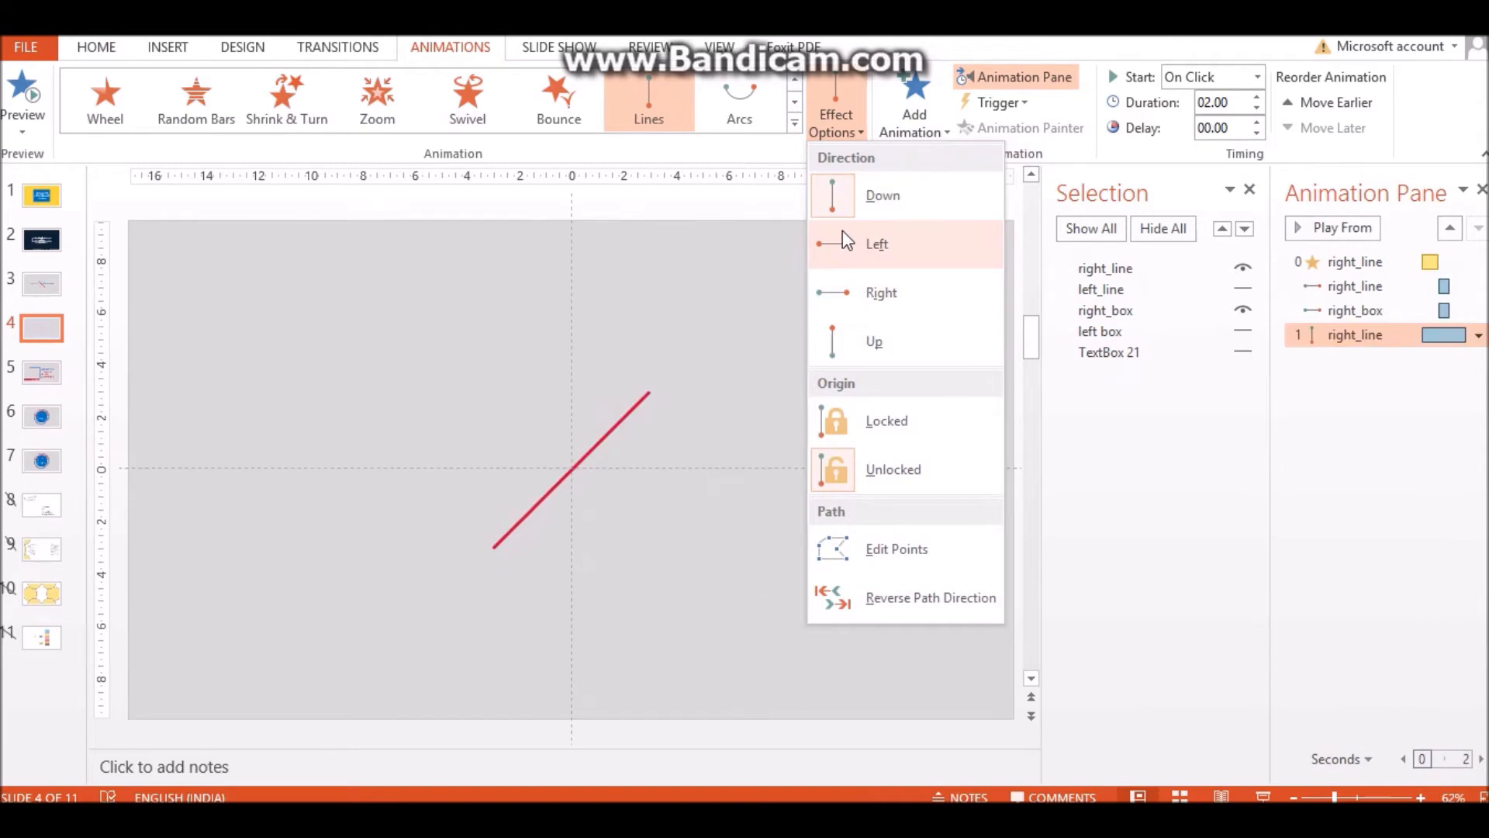
click(842, 233)
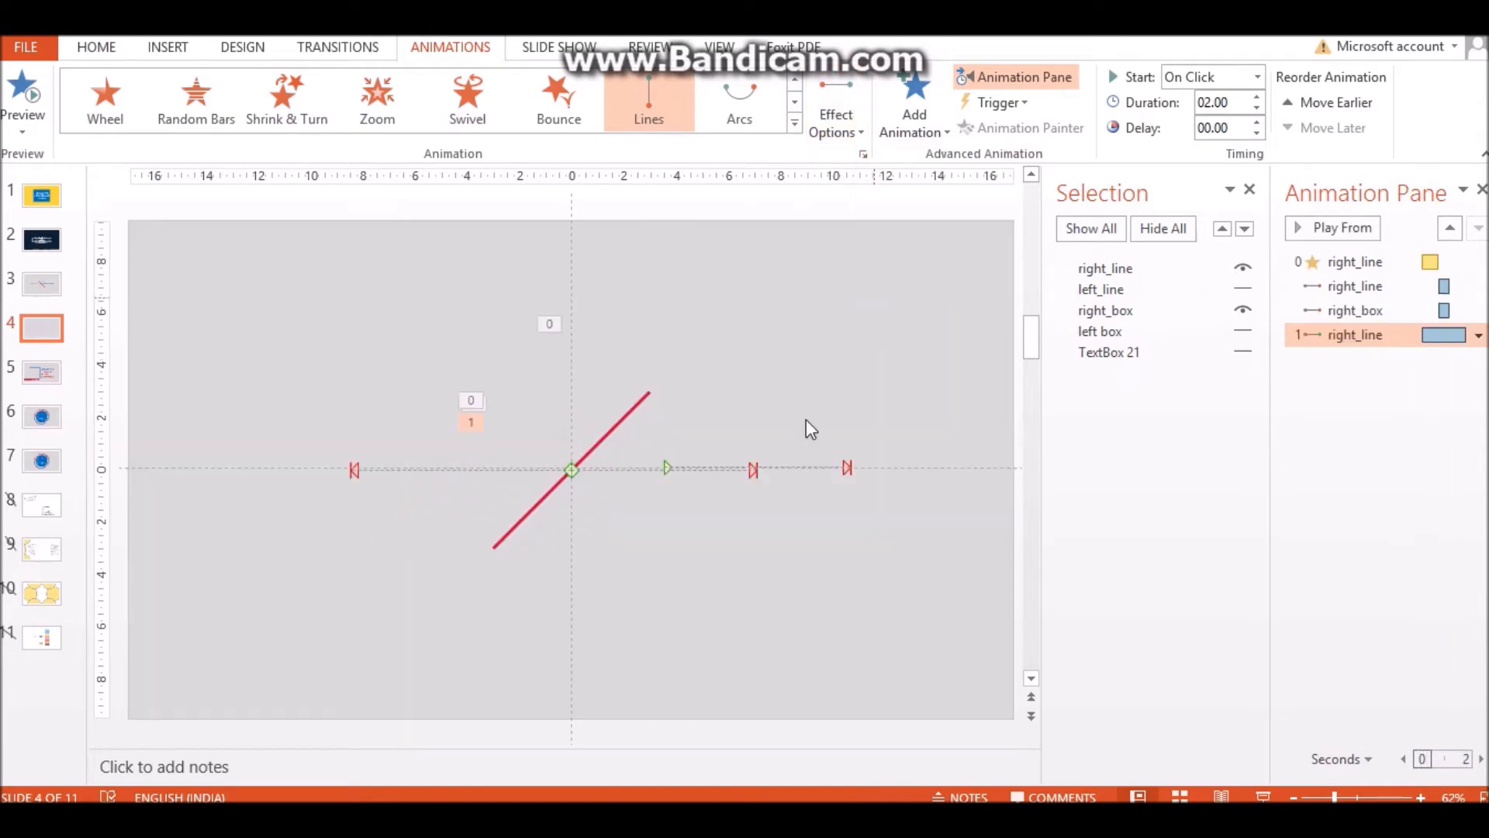
Step: Move the start of right_line's second motion path to the end of its first path and its end to the slide centre
click(565, 472)
drag(570, 475, 758, 479)
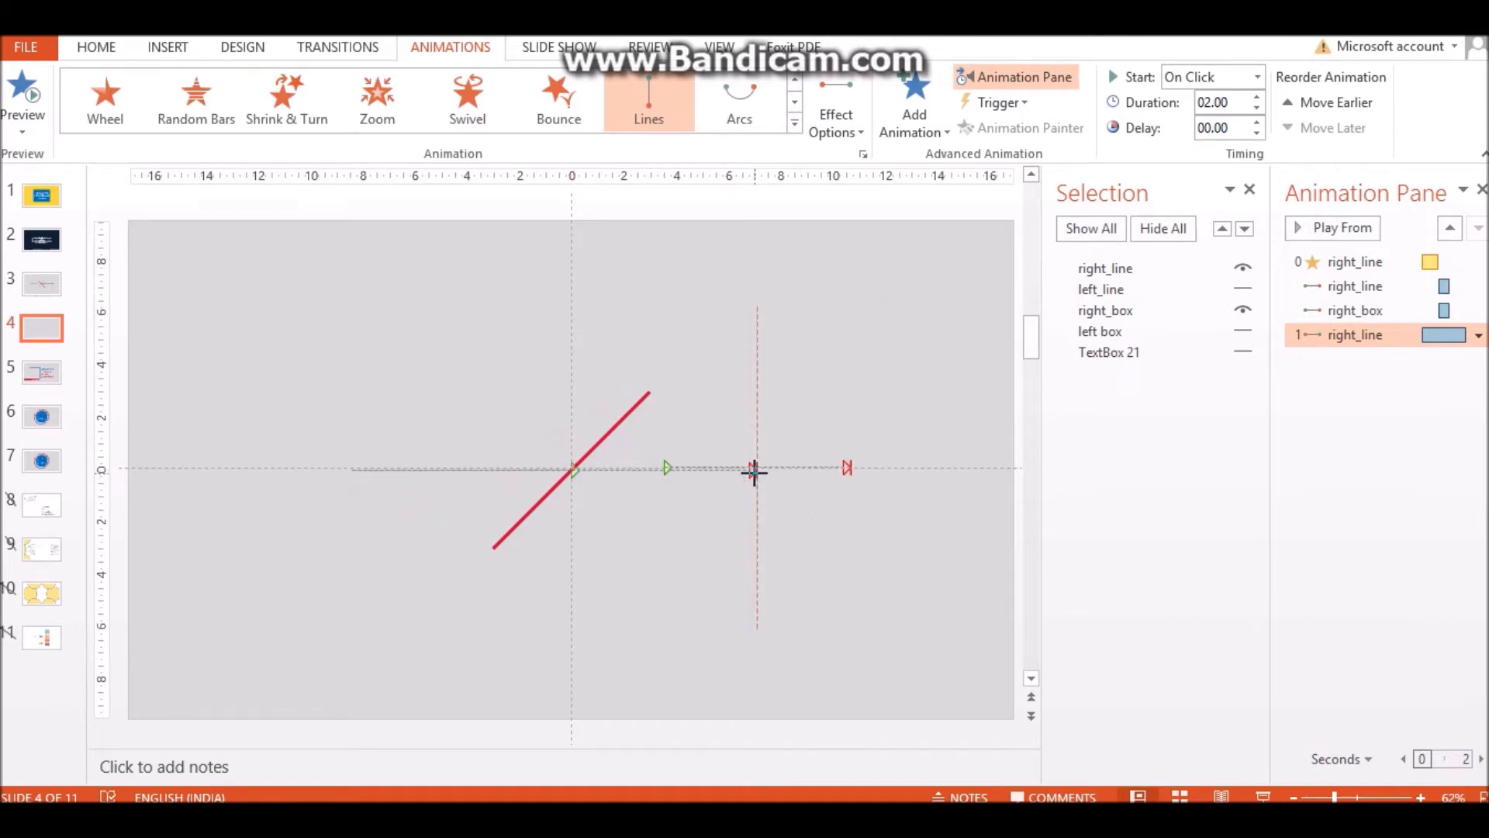
drag(757, 471, 756, 469)
drag(351, 473, 371, 474)
drag(558, 462, 575, 470)
Step: Set right_line's second motion path to start After Previous with a delay of 1.50 seconds and a duration of 0.50 seconds
click(1214, 78)
click(1231, 145)
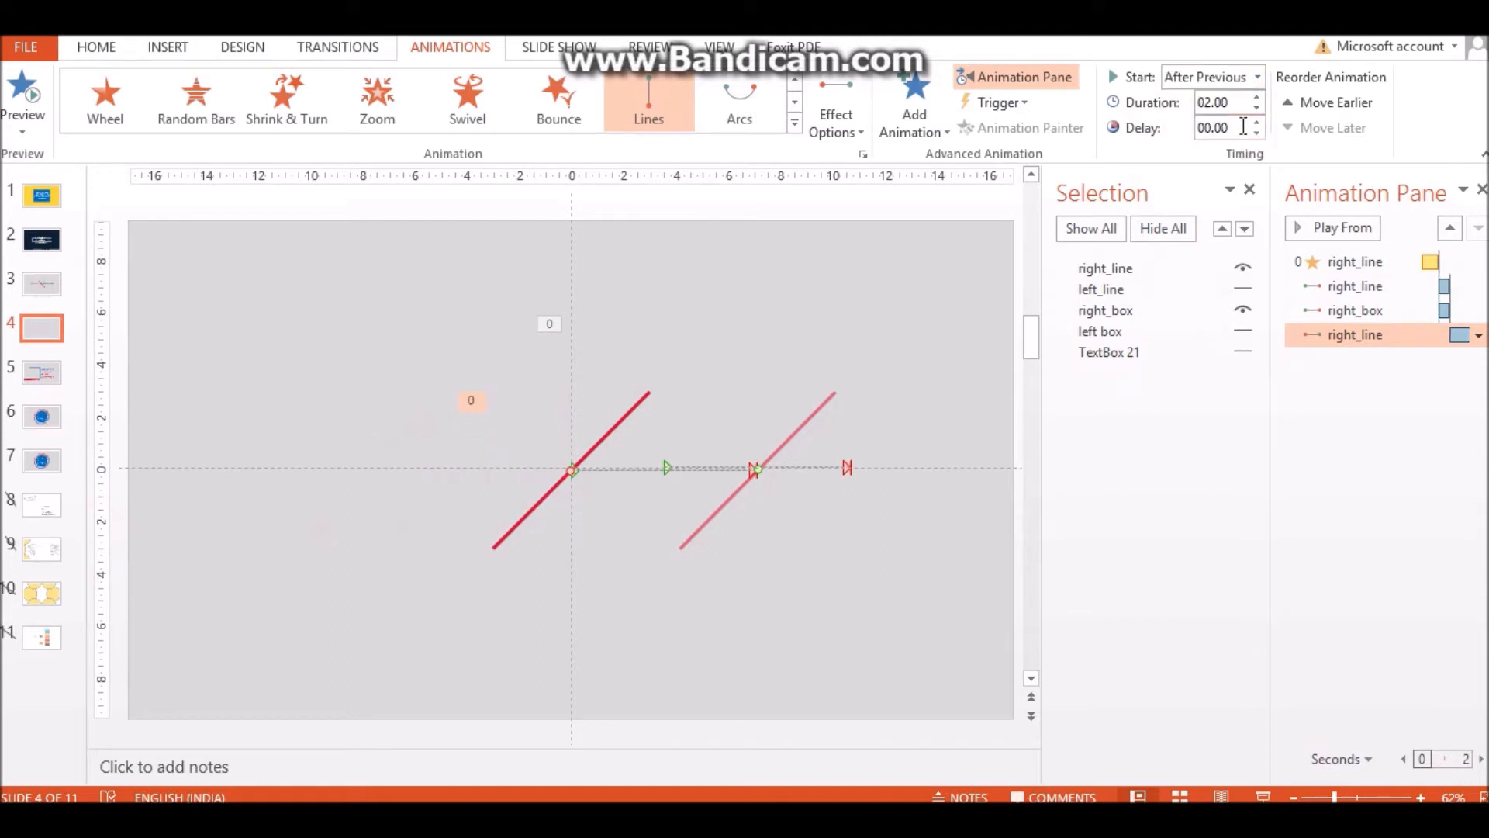
text(1.5)
key(Return)
double_click(1221, 103)
text(.)
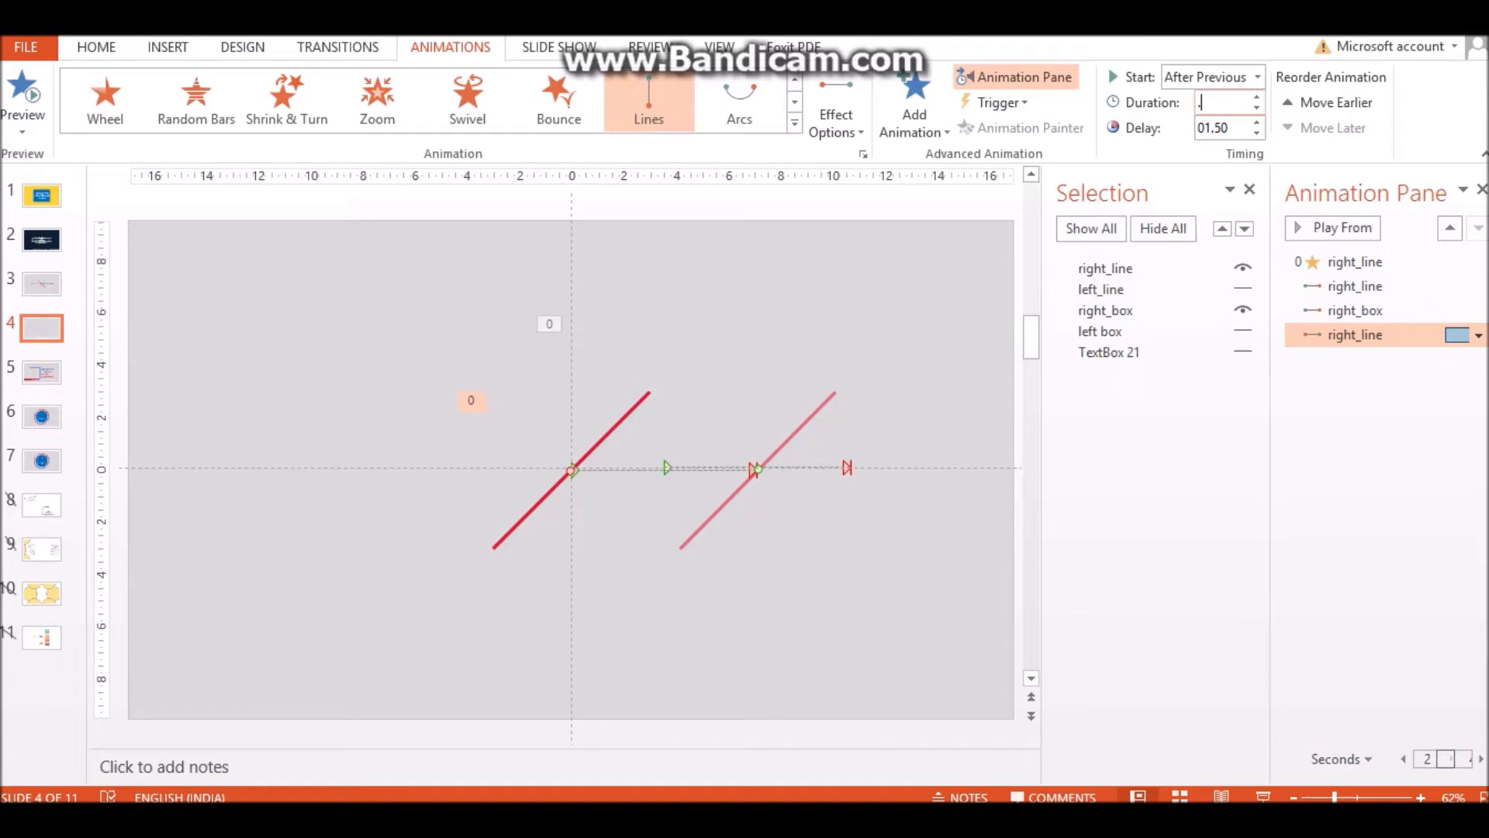
text(50)
key(Return)
click(761, 602)
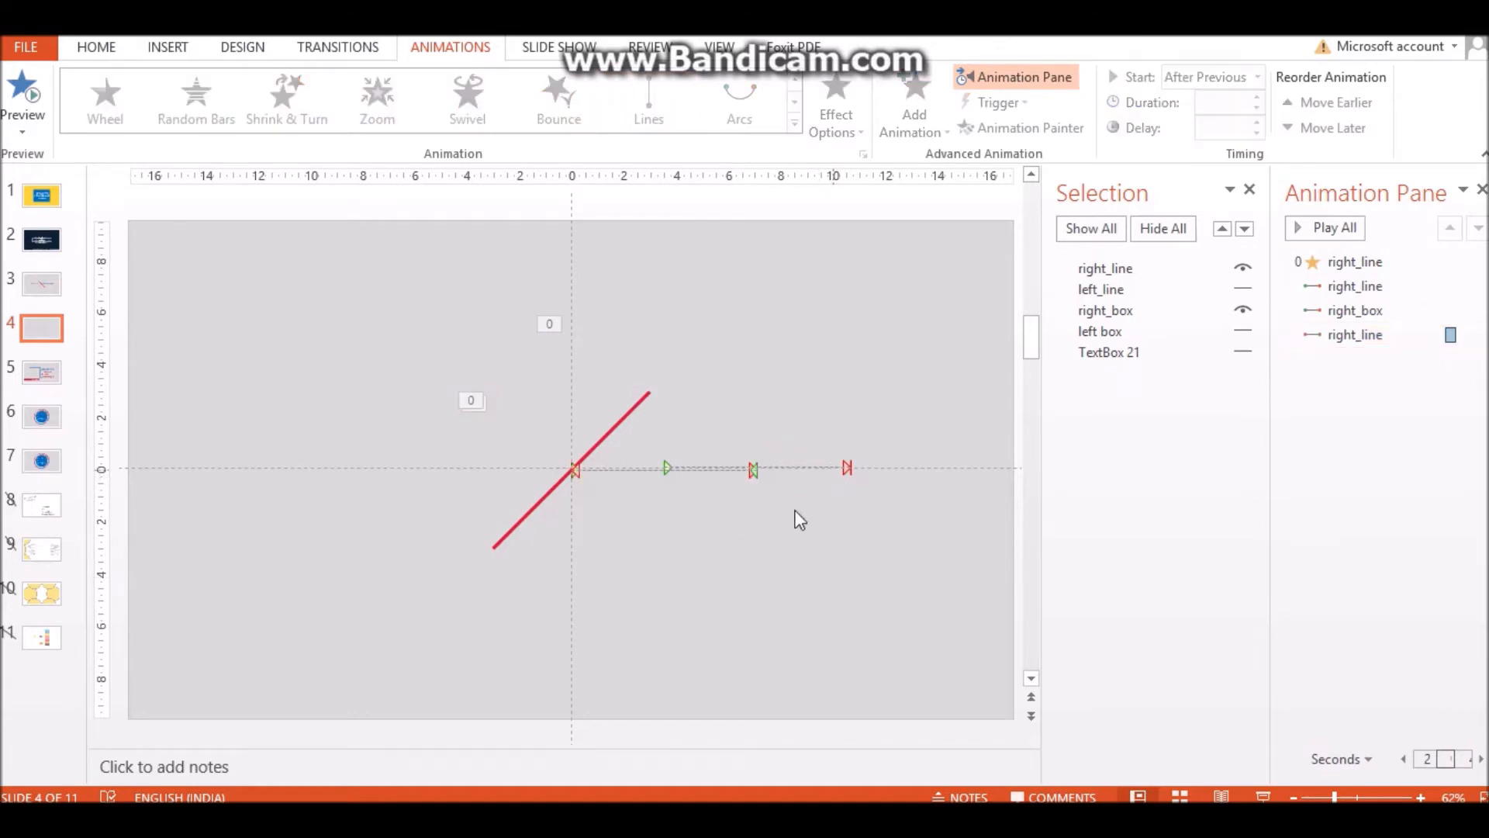
Step: Add a second Lines motion path to right_box with its direction set to Left
click(660, 532)
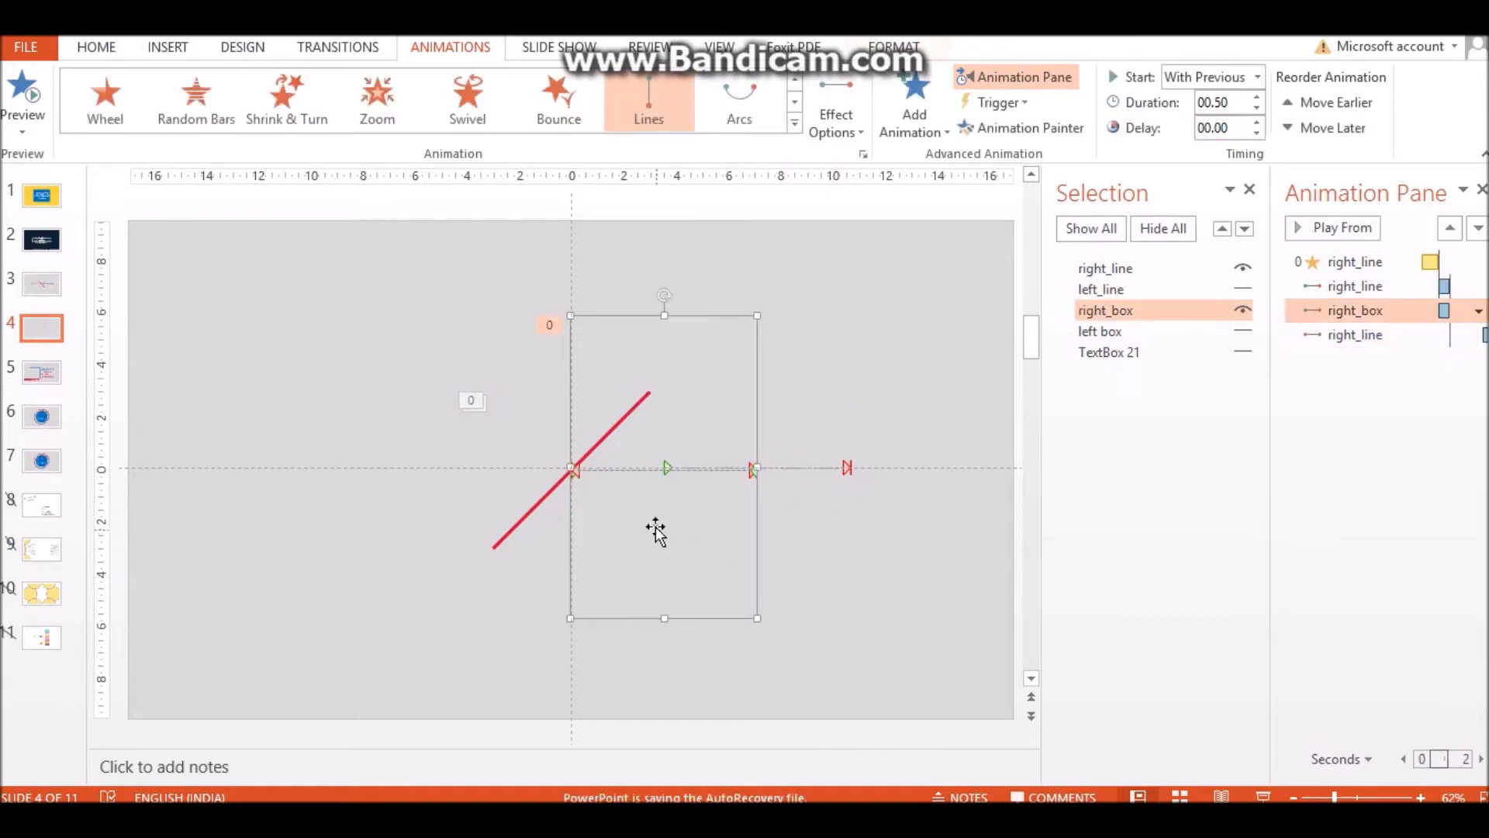
click(924, 53)
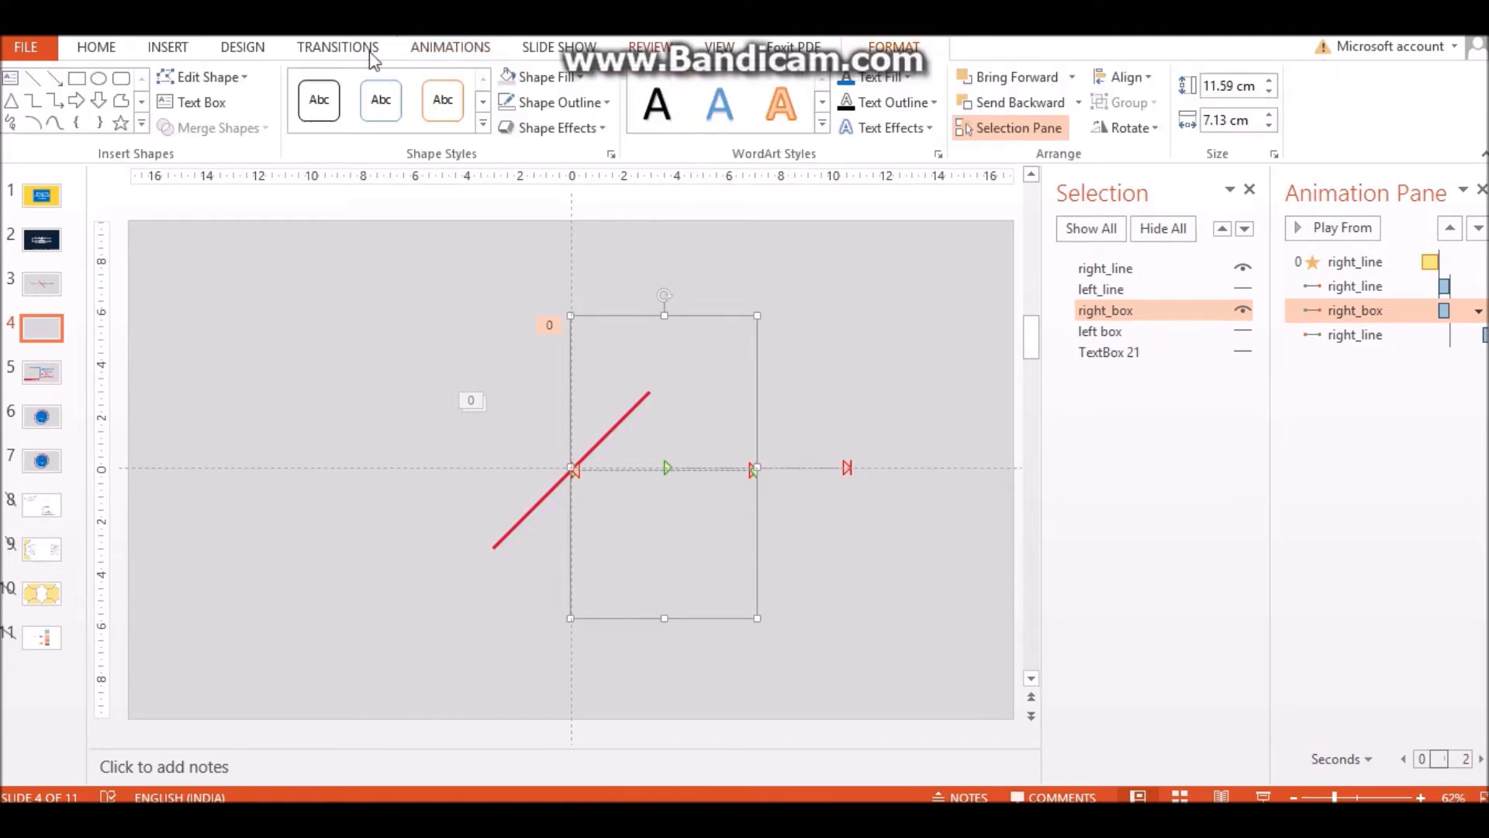
click(419, 50)
click(915, 108)
click(931, 543)
click(836, 117)
click(873, 249)
click(708, 399)
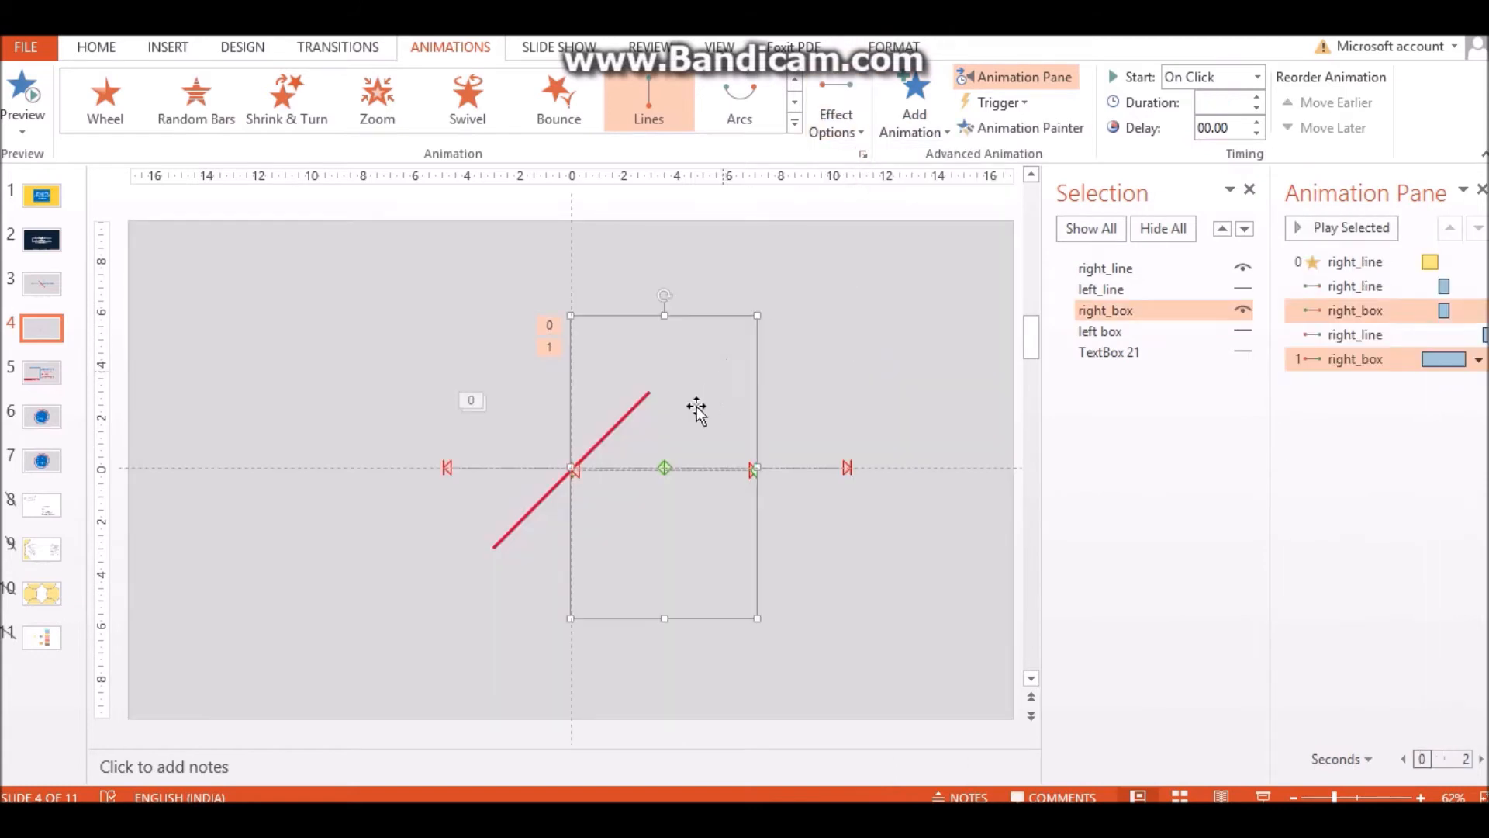
Step: Give right_box a black outline
click(913, 53)
click(558, 102)
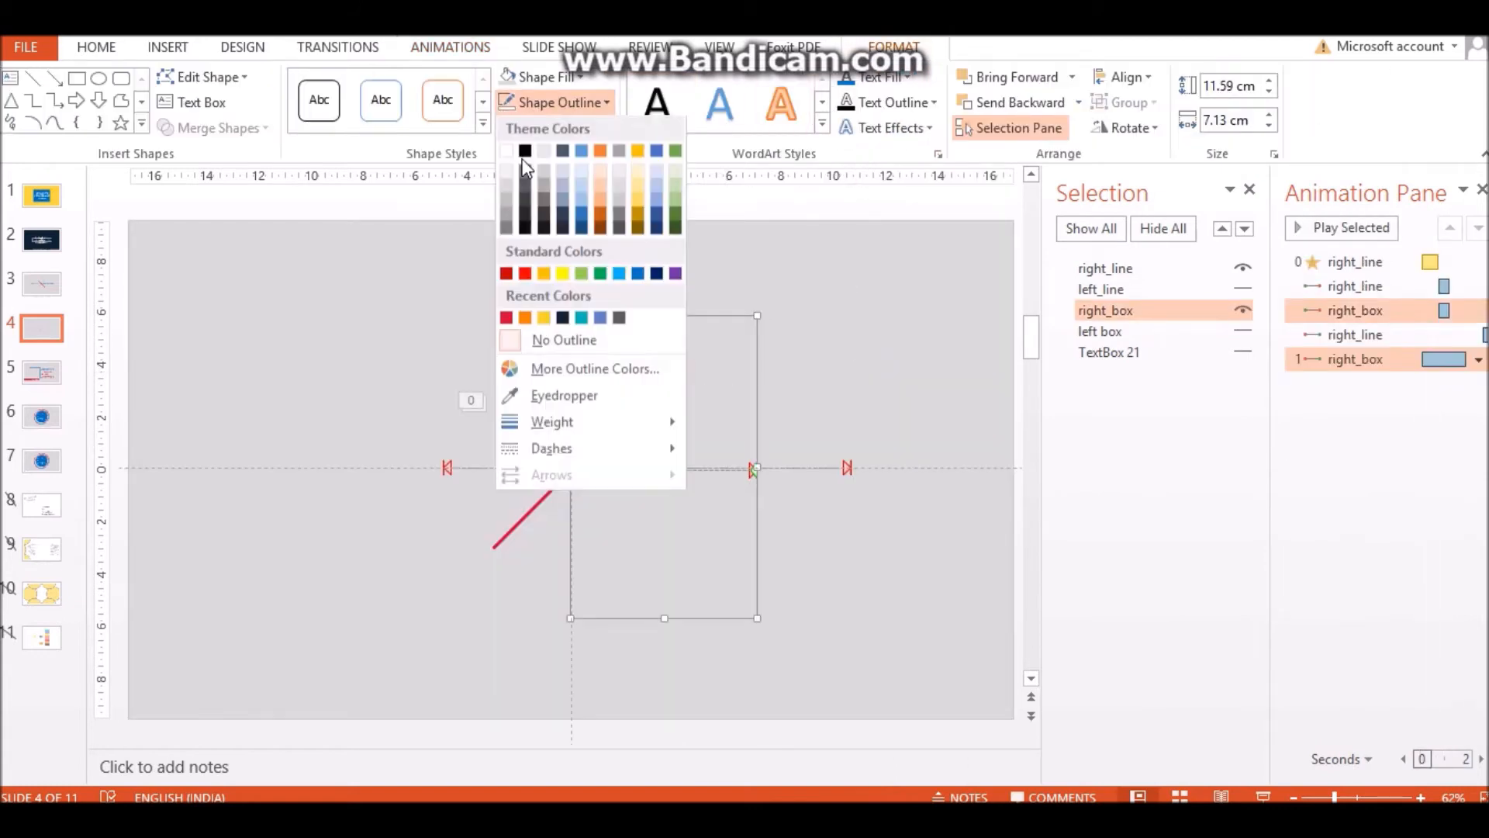
click(572, 148)
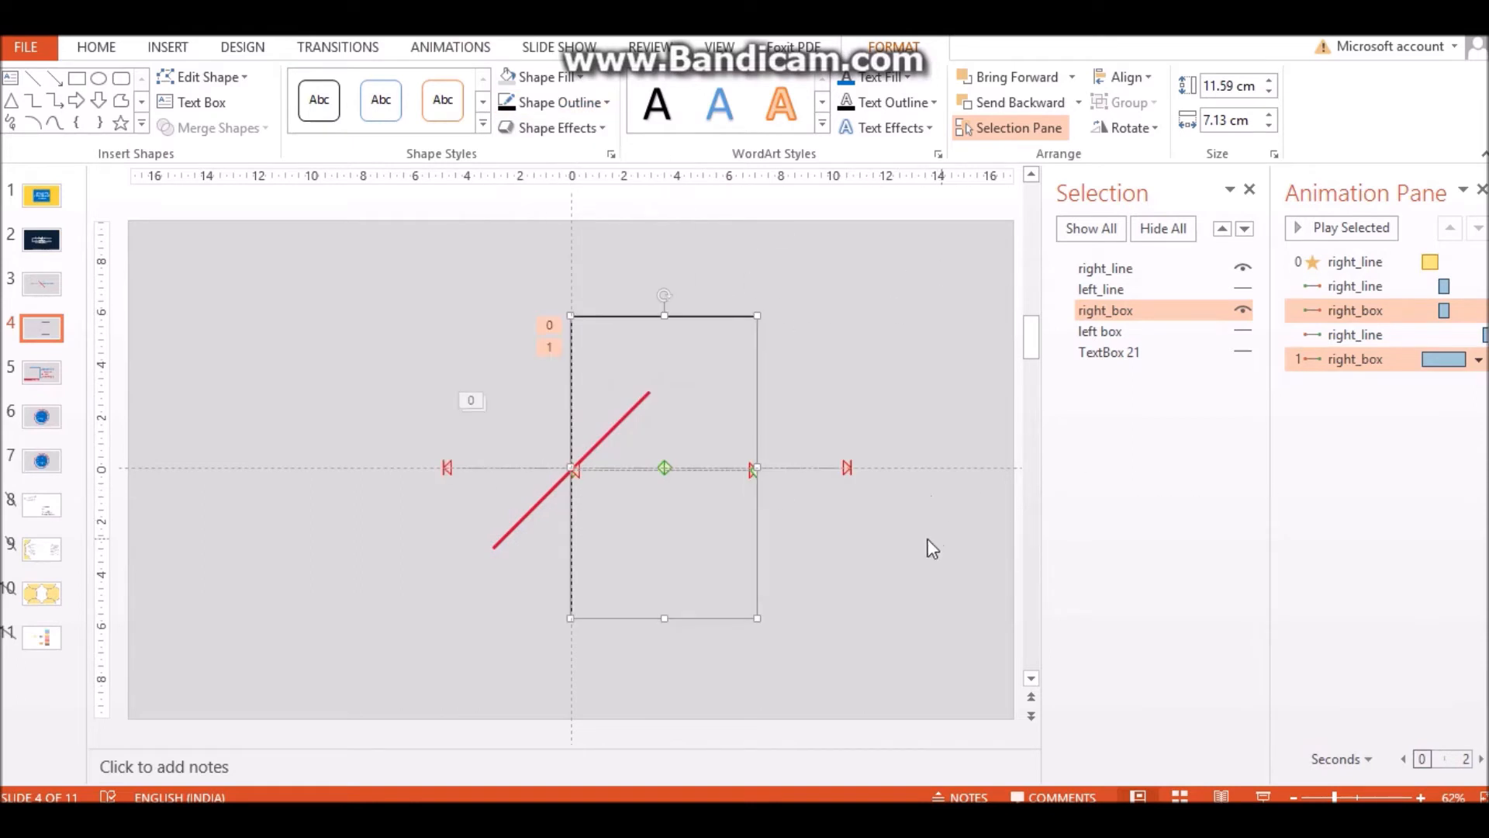
Step: Move the start of right_box's second motion path to the end of its first path and its end to the box's original centre
click(664, 469)
click(659, 469)
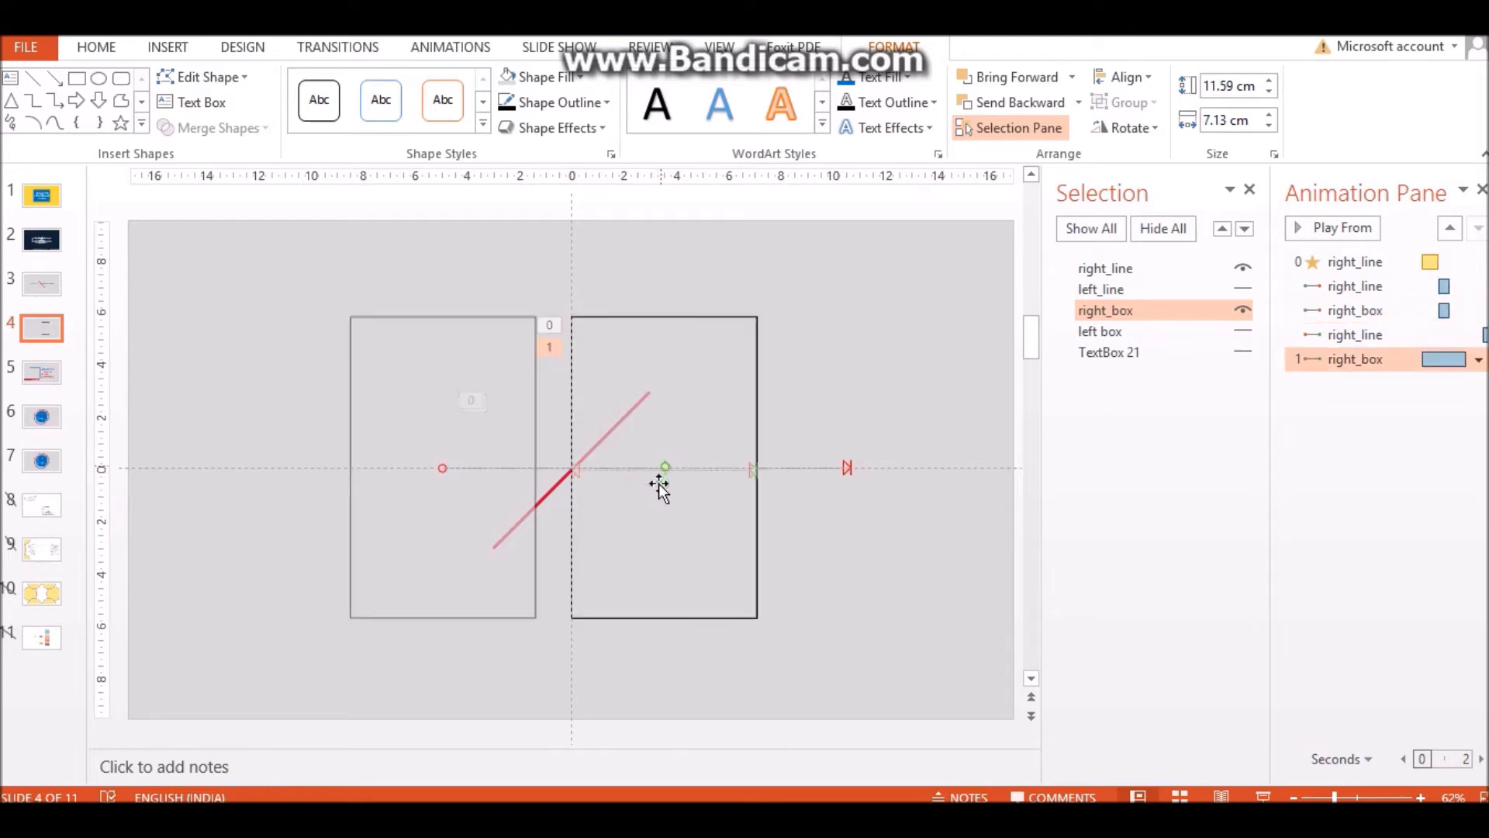
drag(732, 468, 850, 467)
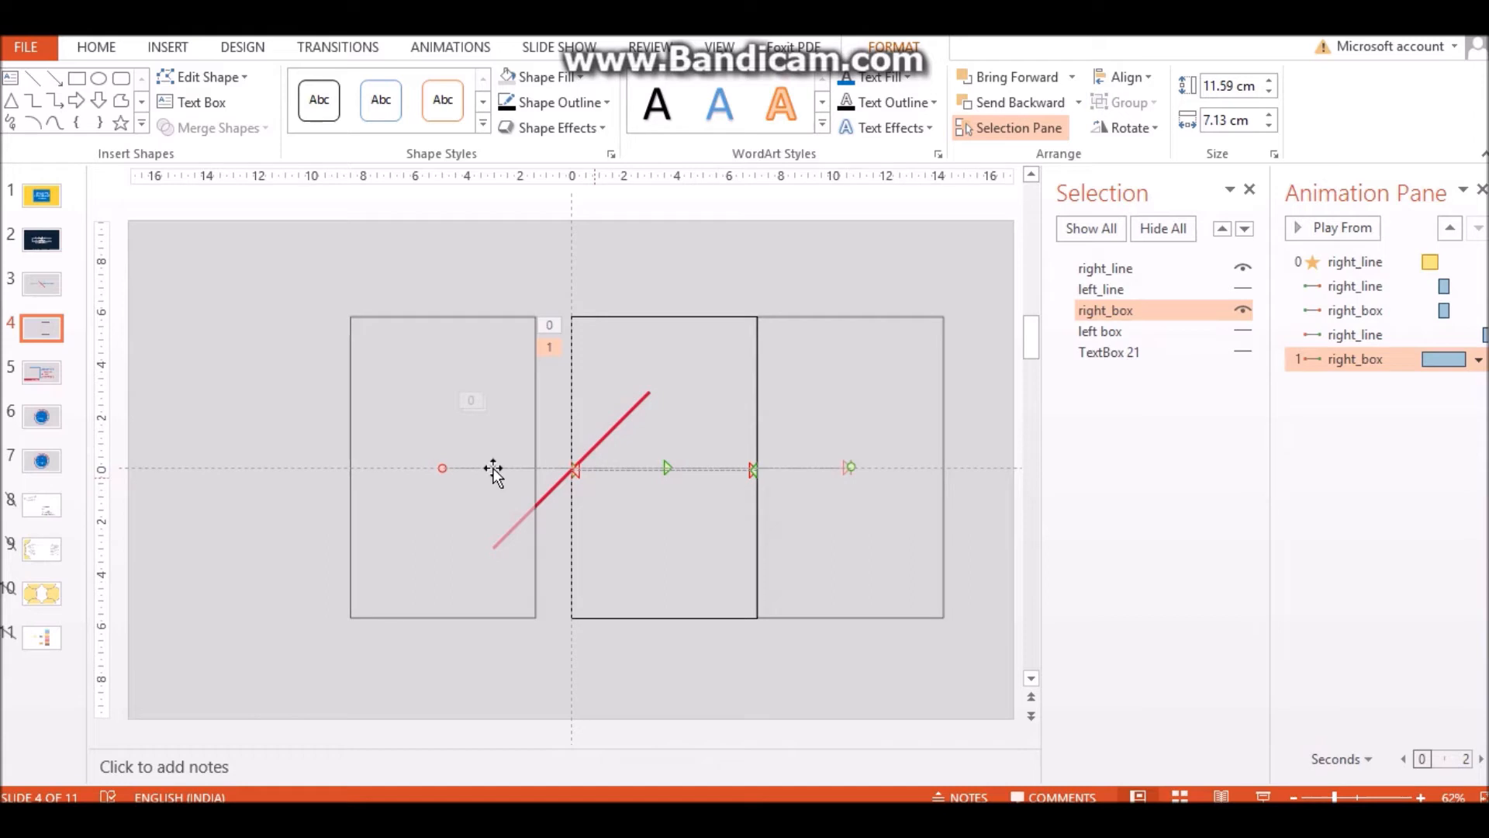
drag(448, 469, 665, 469)
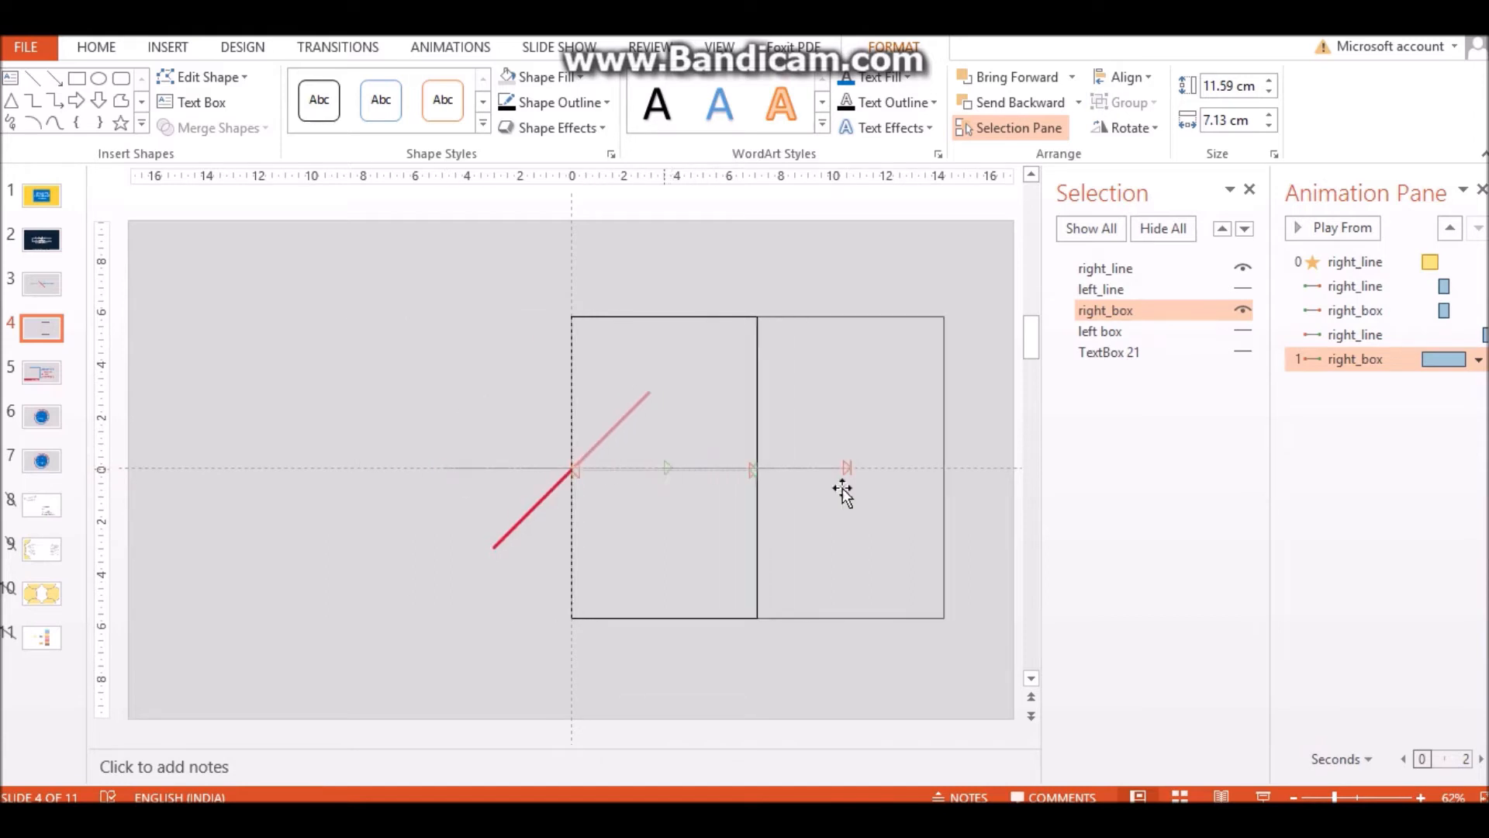
Step: Set right_box's second motion path to start With Previous with a delay of 1.50 seconds and a duration of 0.50 seconds
click(457, 49)
click(1248, 77)
click(1205, 122)
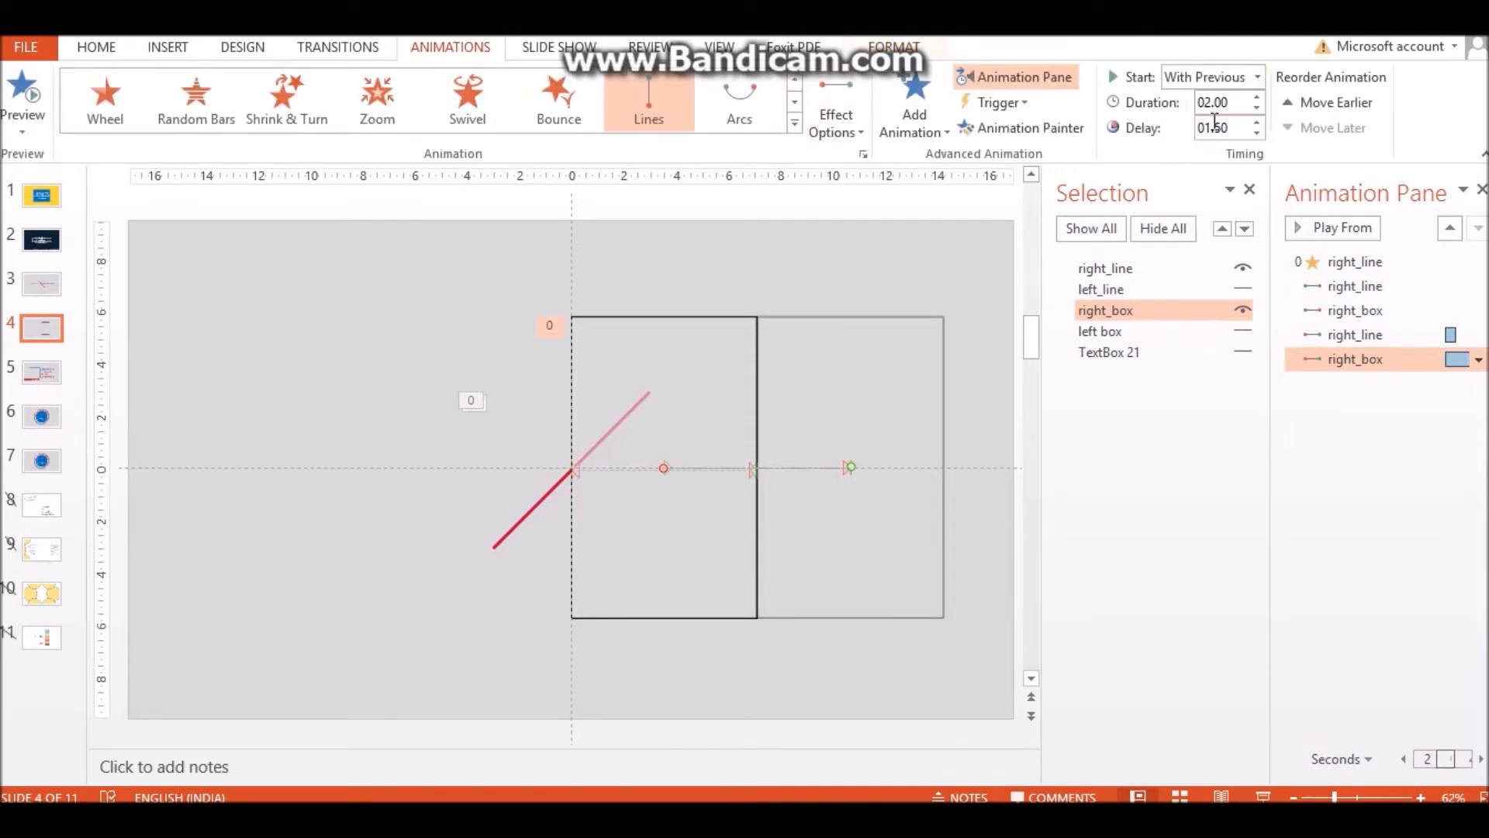
click(1238, 101)
text(.5)
key(Return)
text(3)
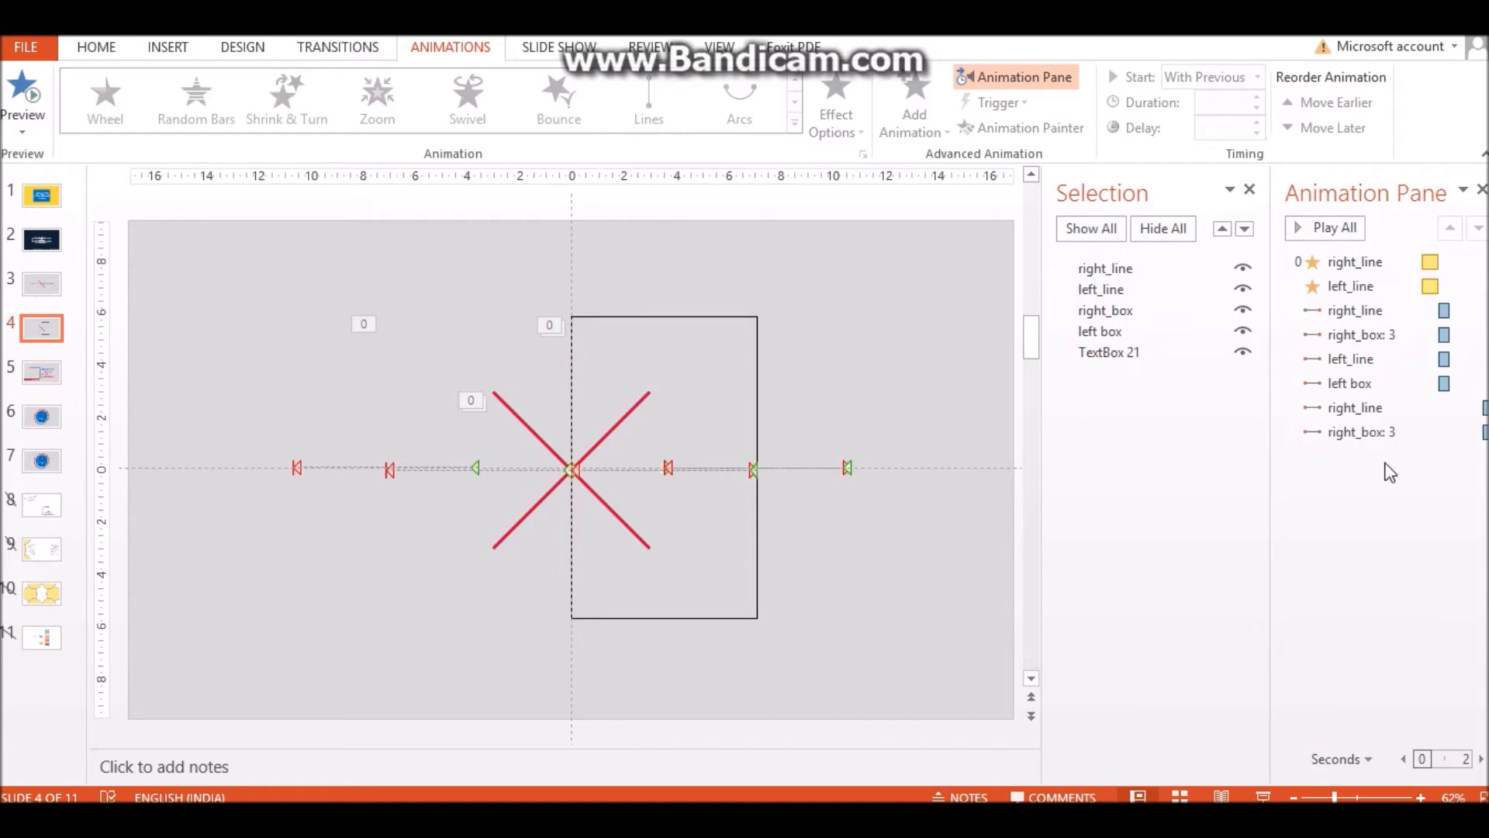
Step: Preview the whole animation and hide every object on the slide except left_line and left box
click(1322, 230)
click(1162, 228)
click(1242, 290)
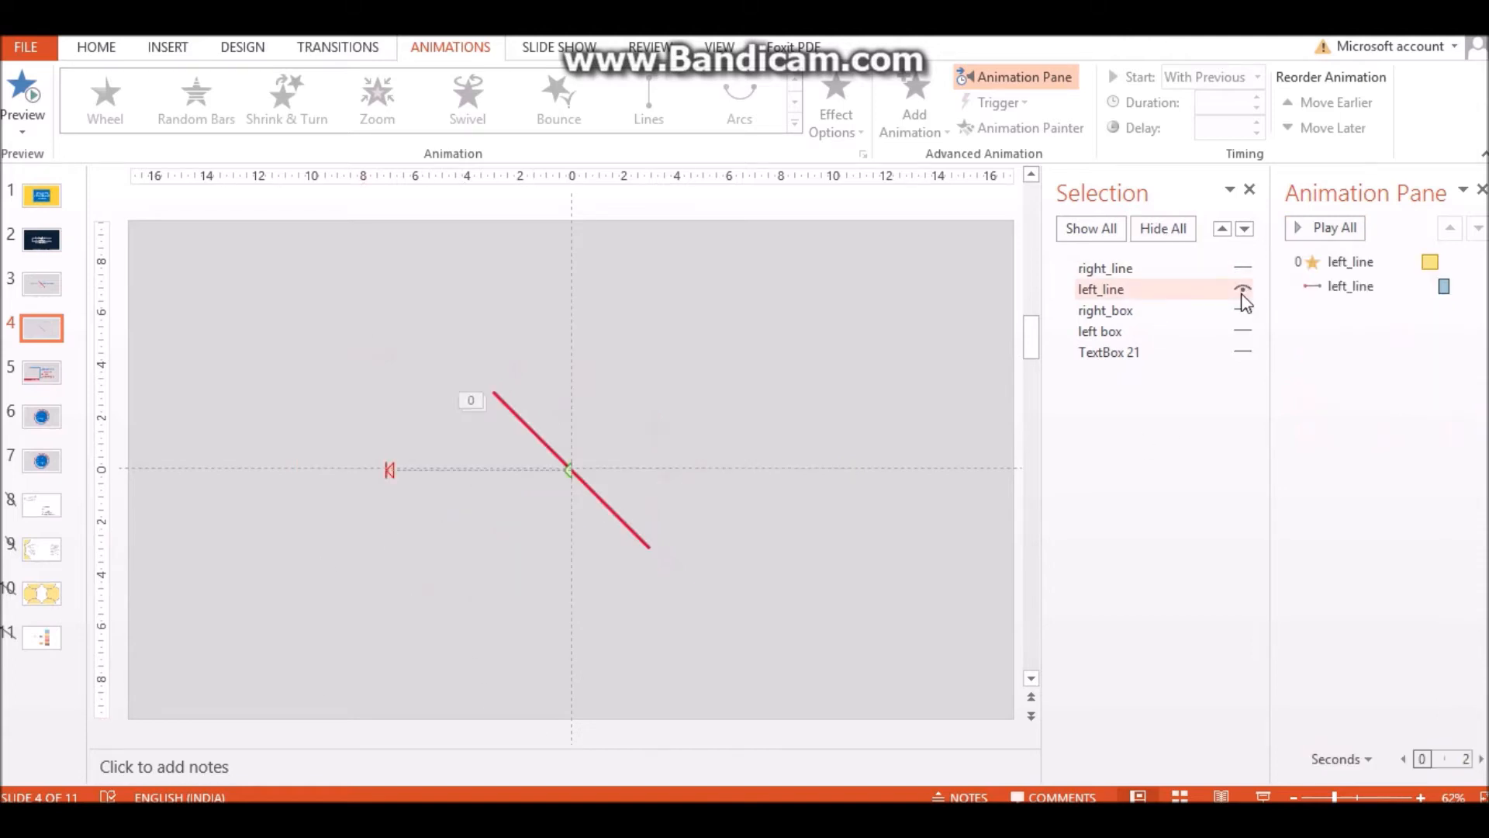
click(1242, 332)
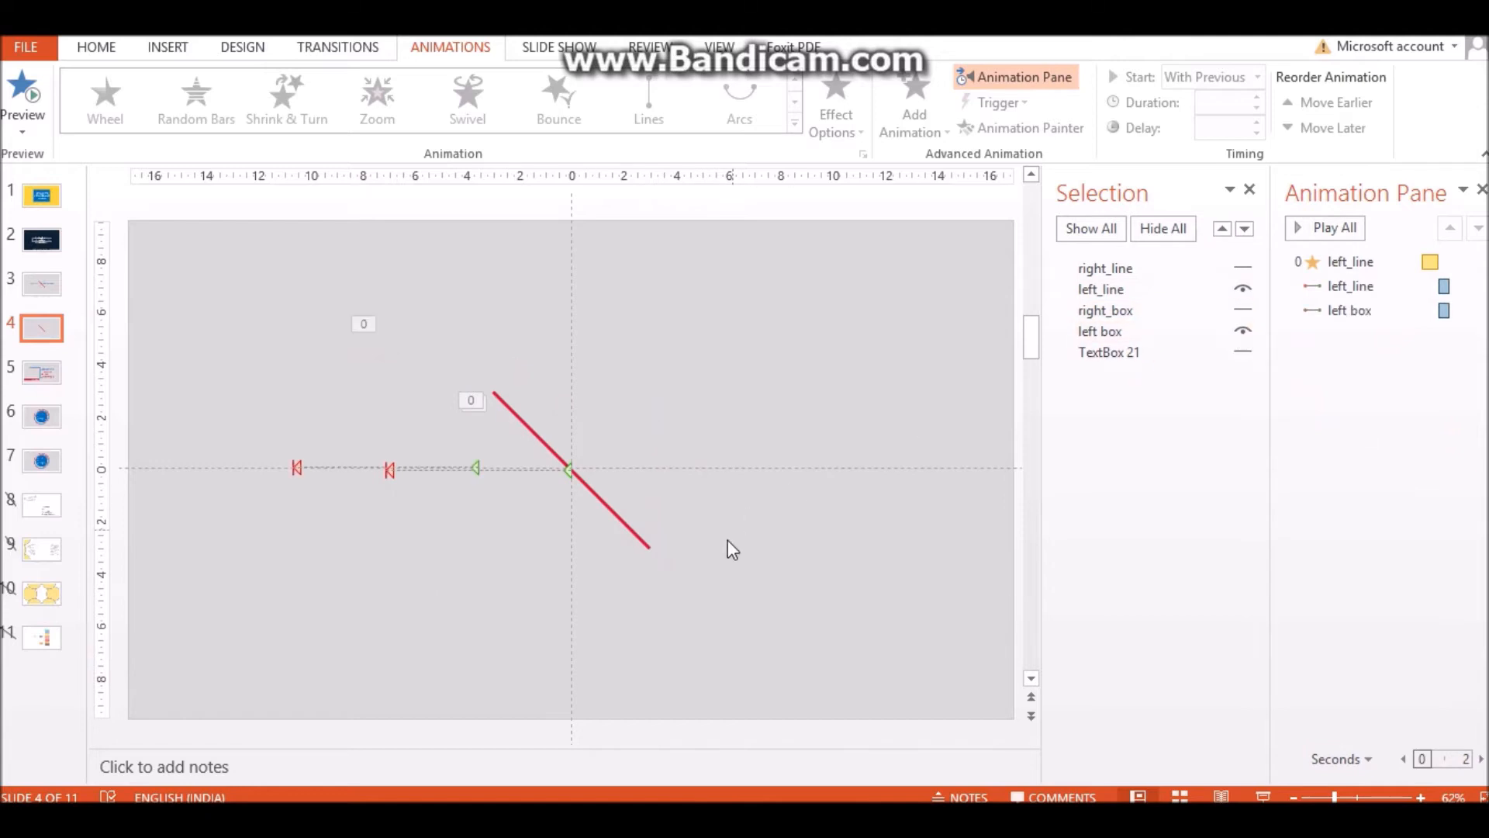
Step: Add a second Lines motion path to left_line with its direction set to Right
click(556, 454)
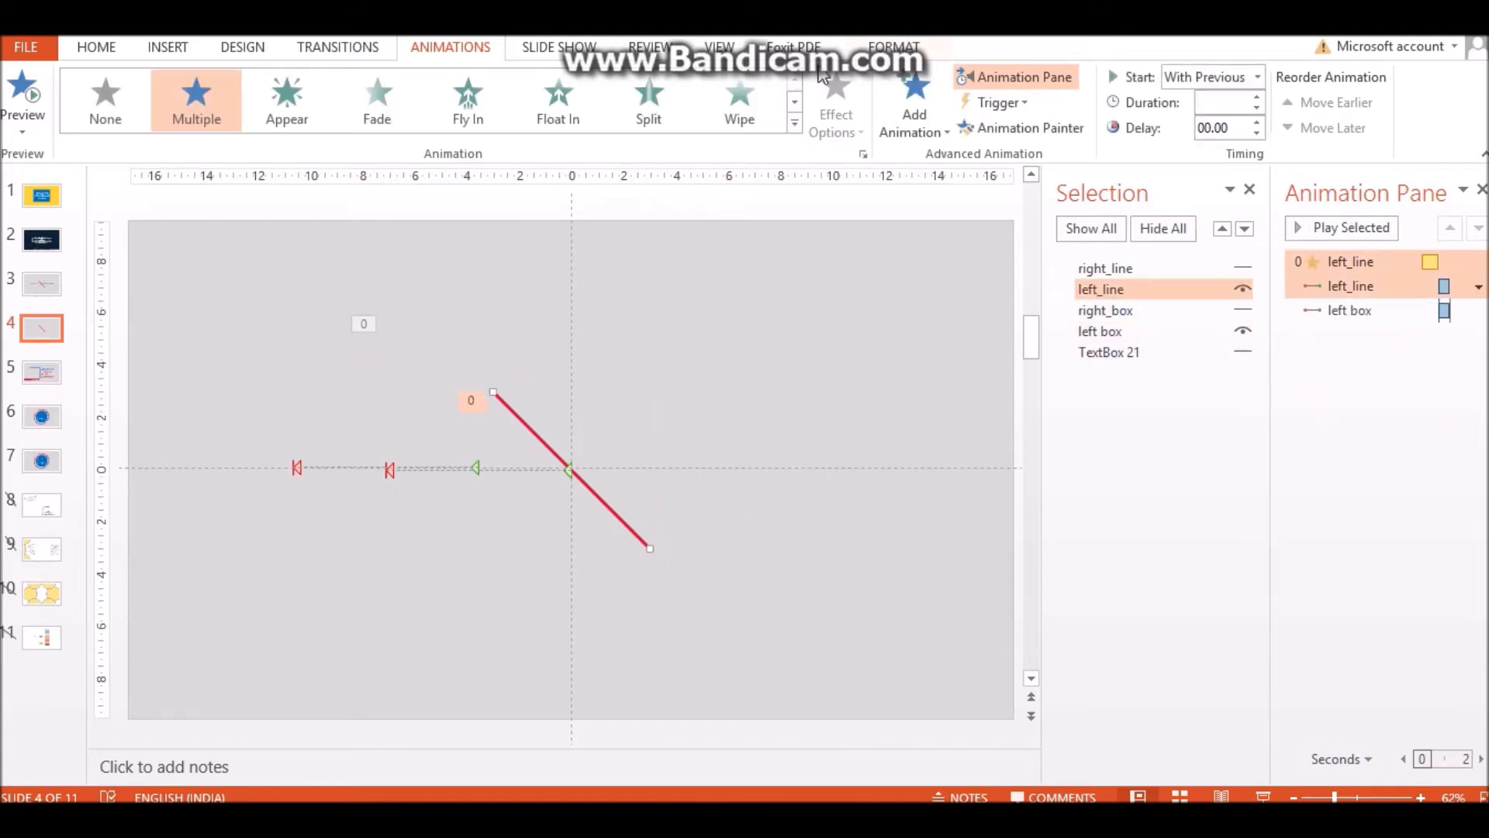
click(914, 104)
scroll(969, 512, down, 5)
click(925, 574)
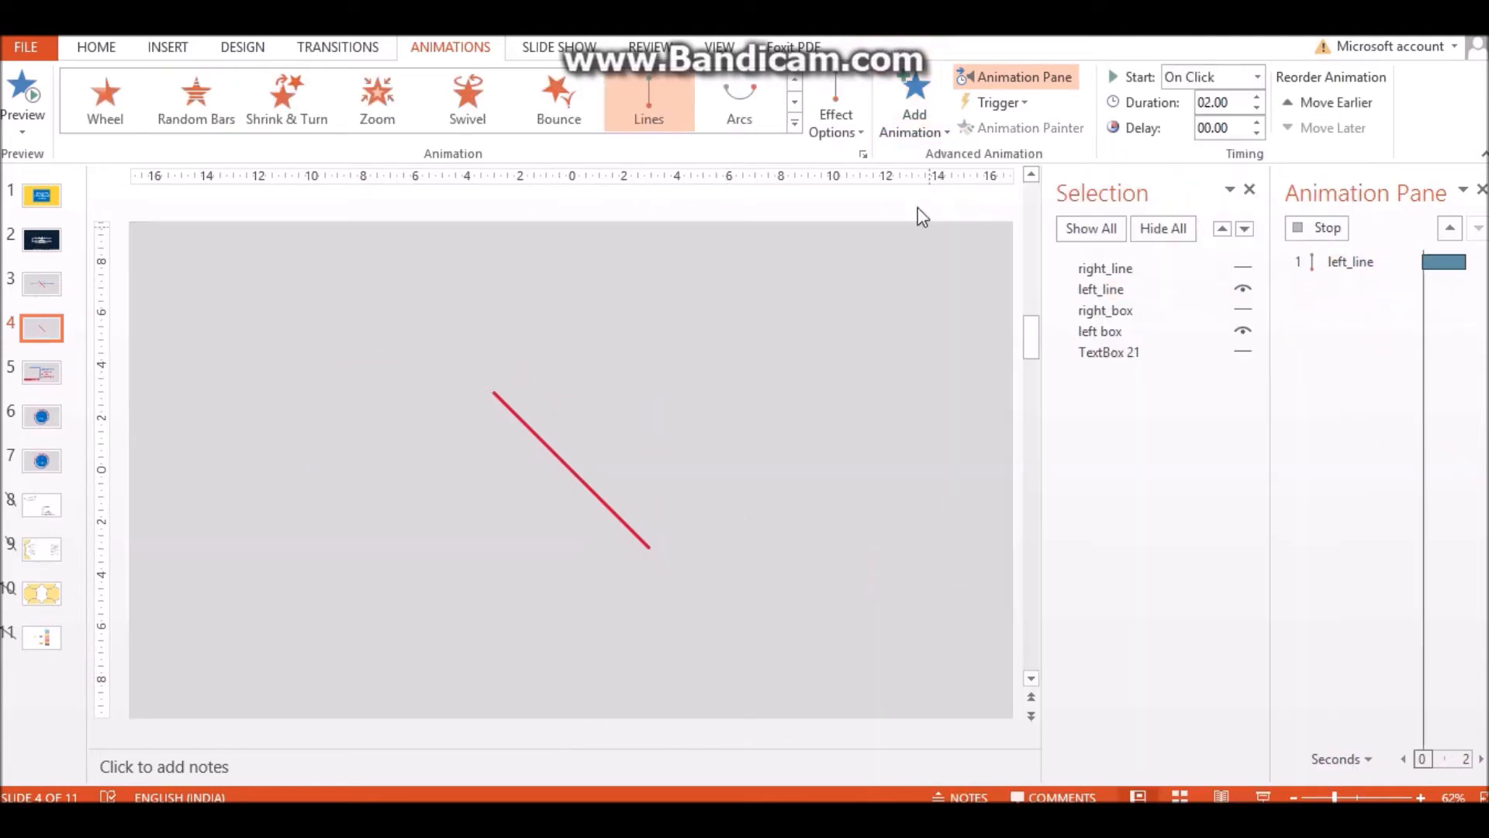
click(835, 128)
click(872, 292)
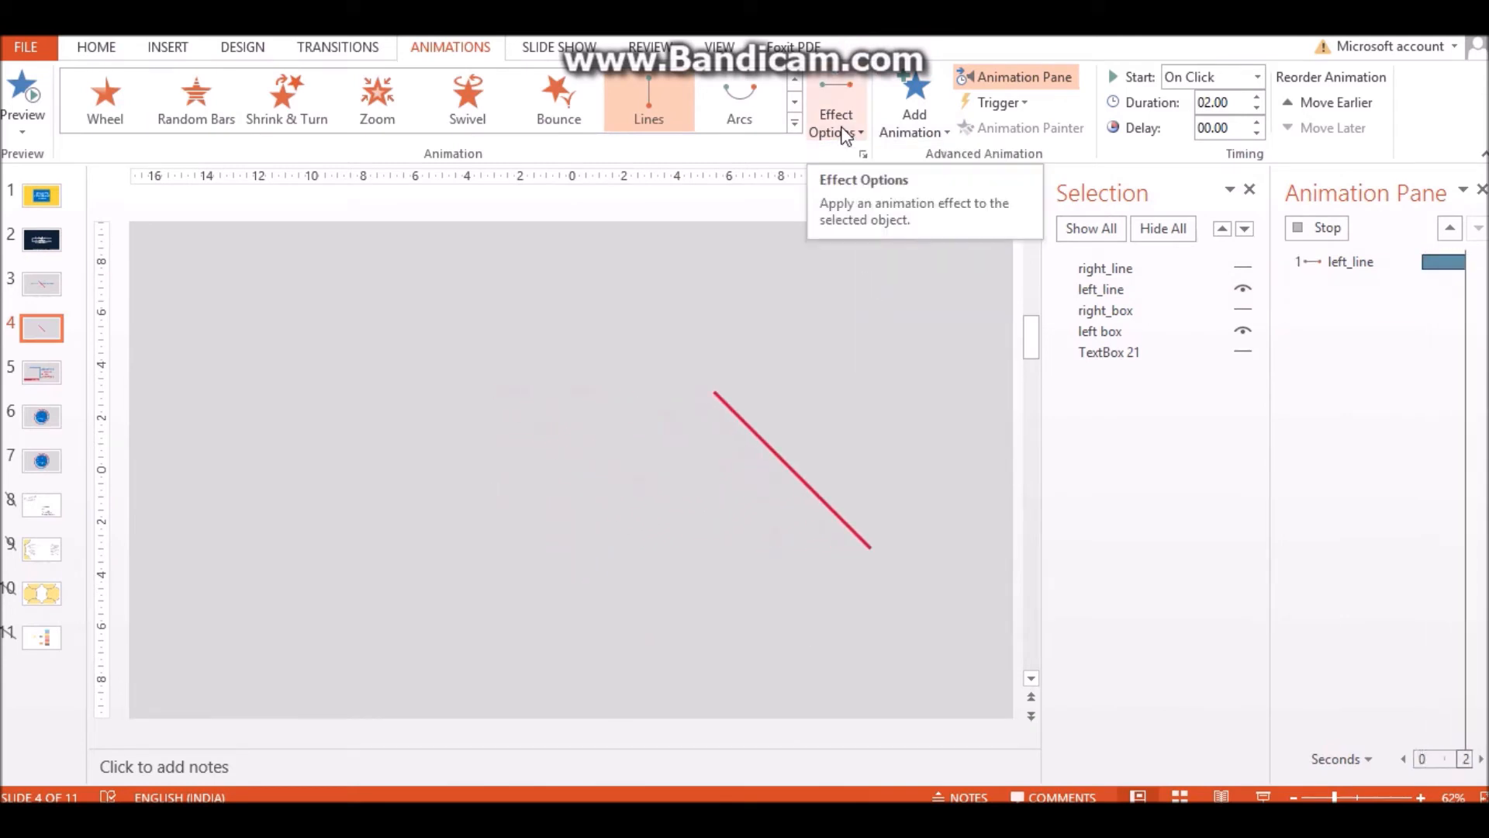
Step: Move the start of left_line's second motion path to the end of its first path and its end to the slide centre
click(574, 469)
drag(570, 468, 386, 468)
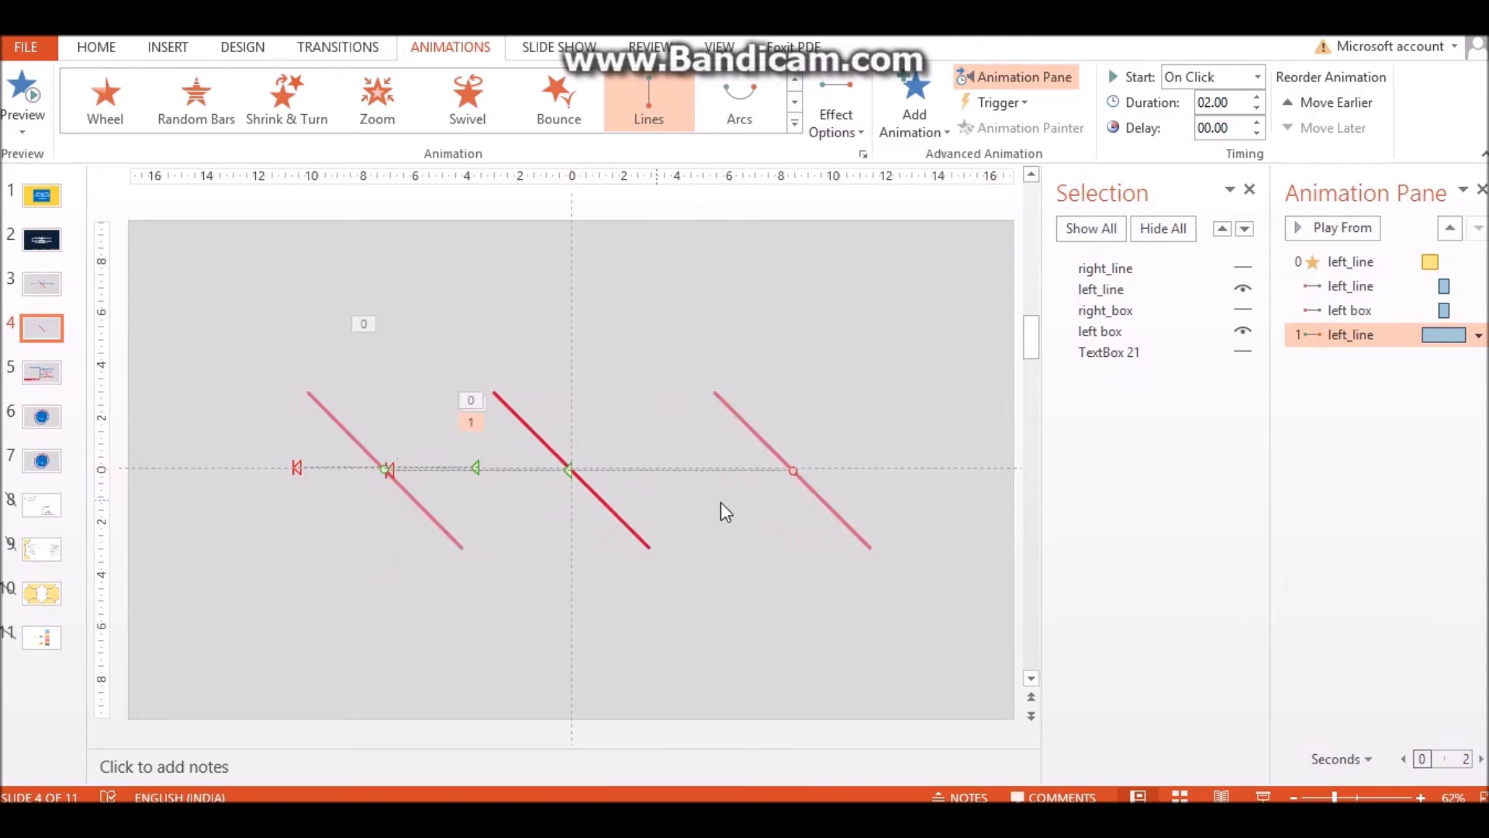
drag(792, 471, 571, 470)
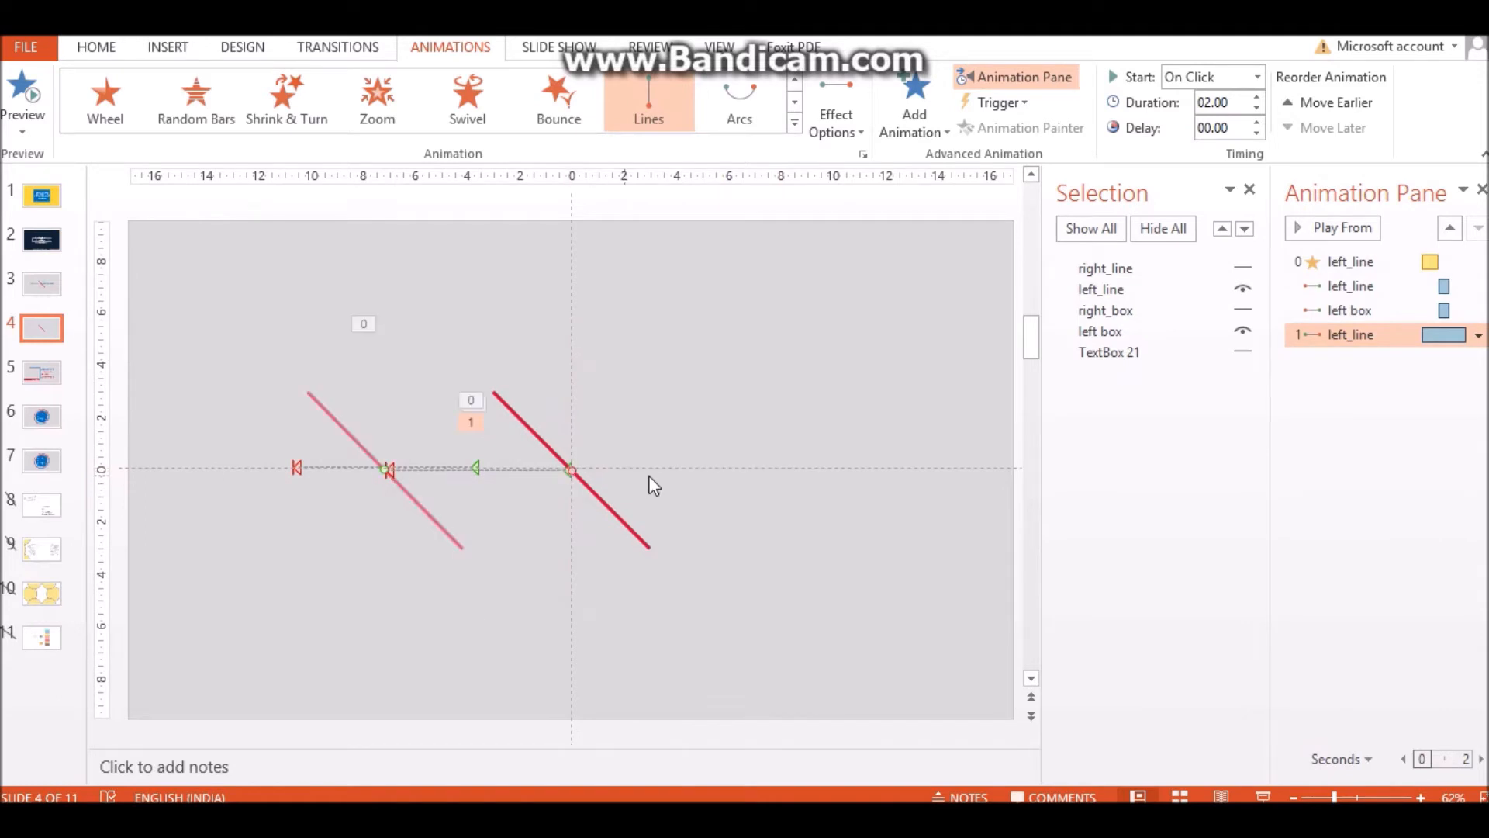
click(652, 484)
Step: Give left box a black outline
click(475, 522)
click(892, 48)
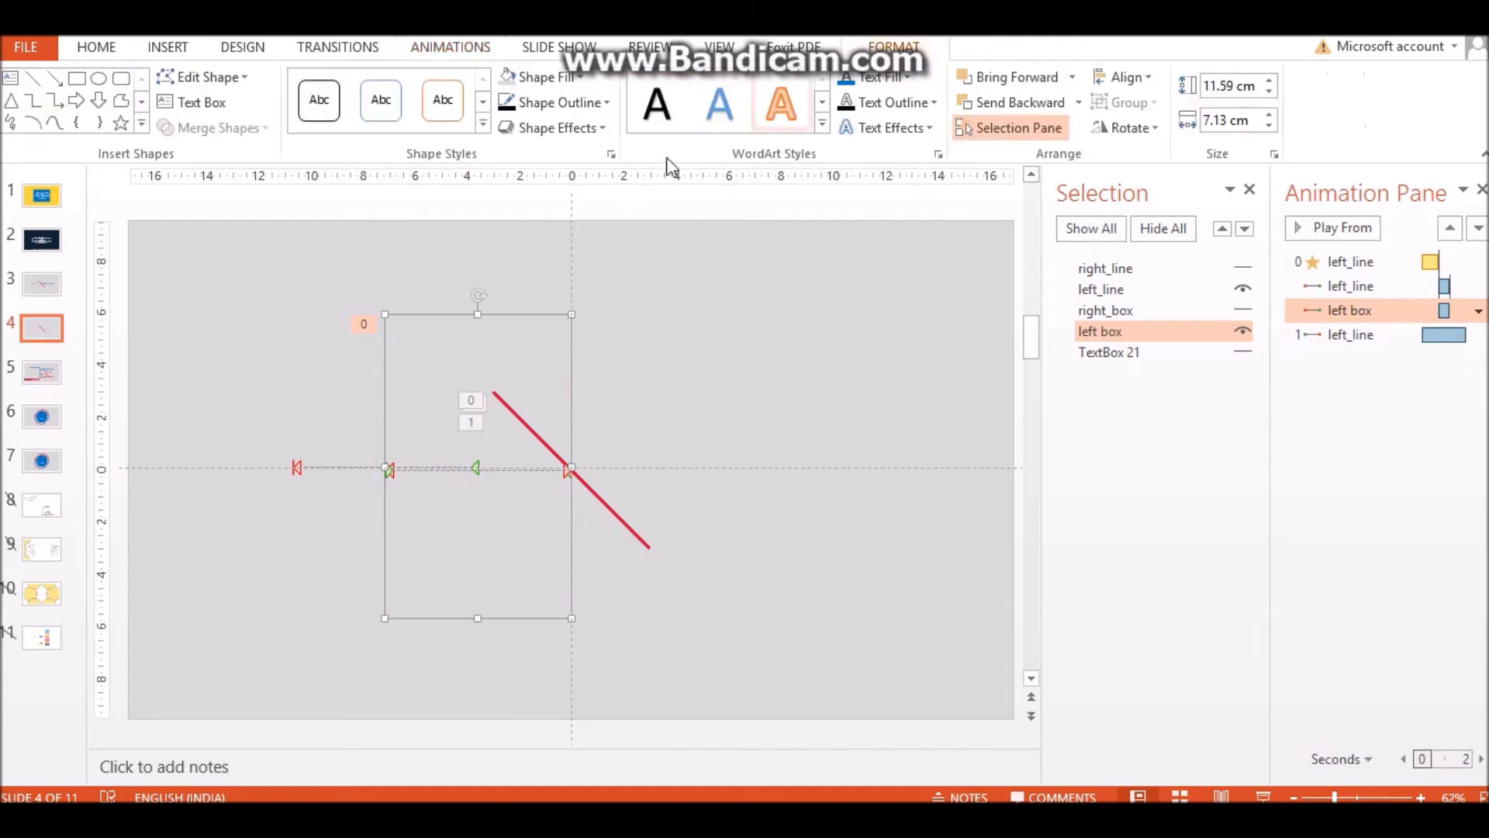
click(562, 114)
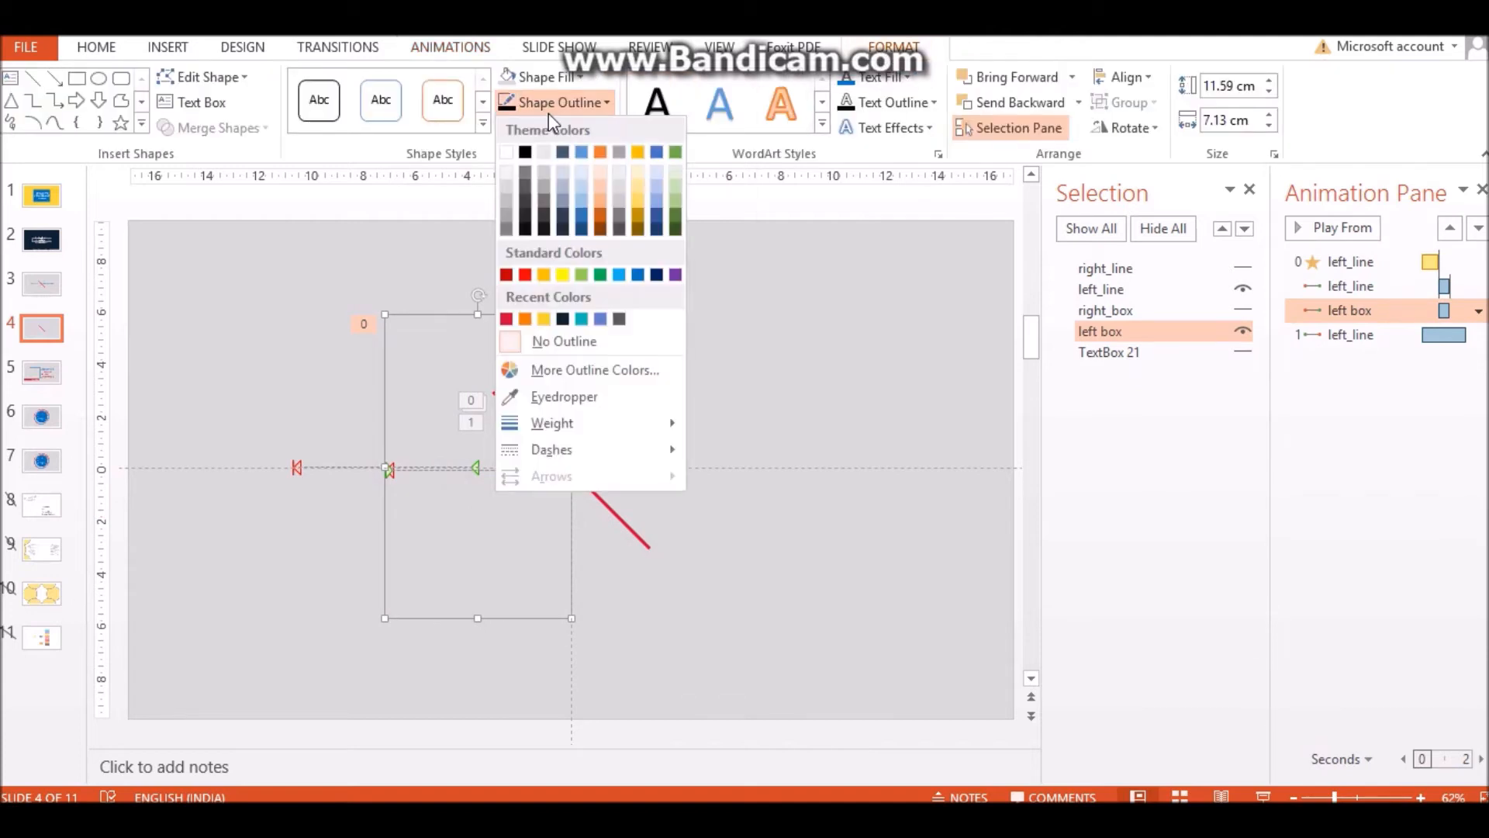
click(505, 117)
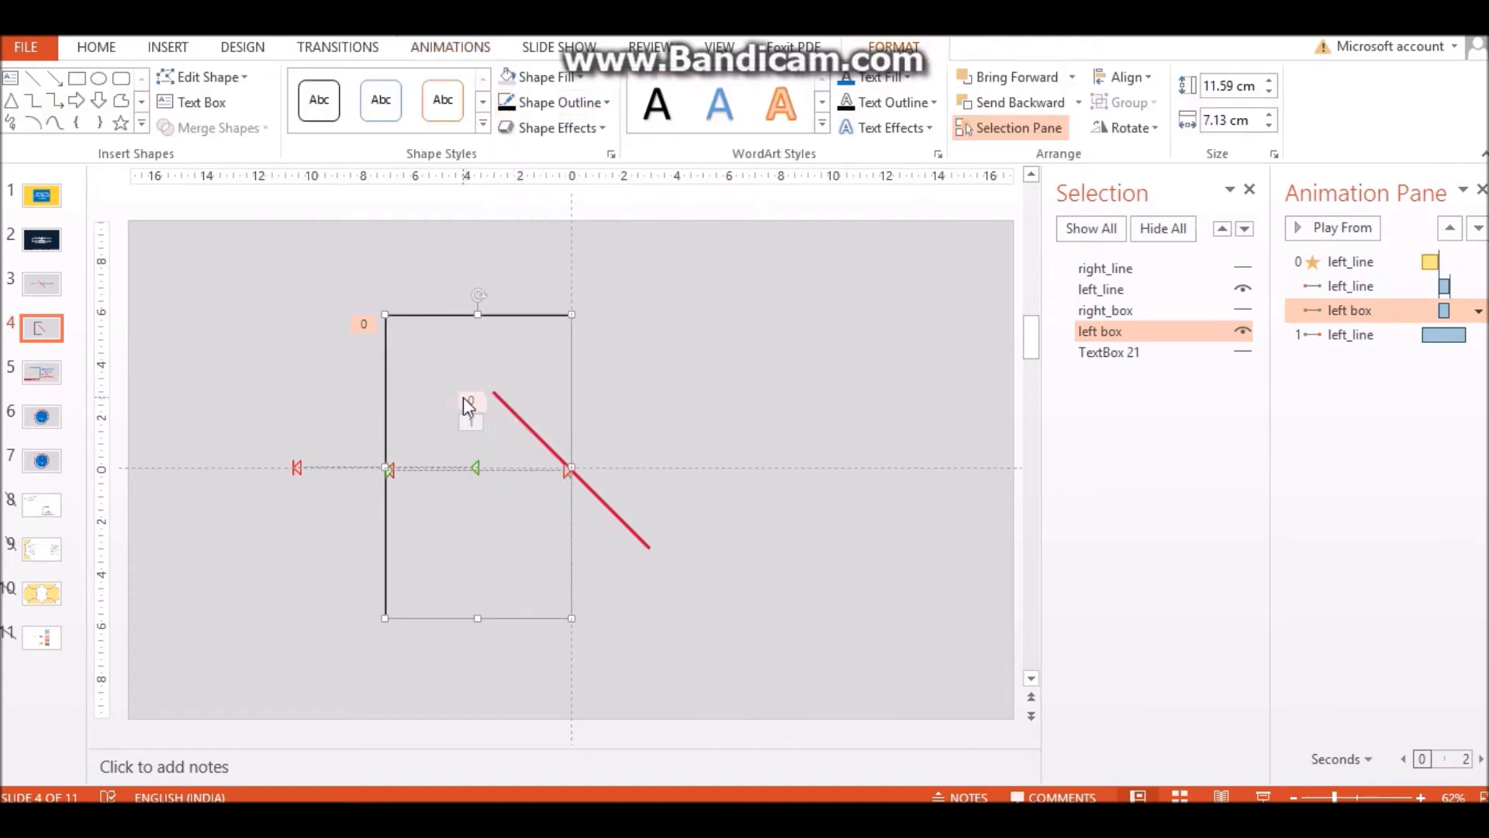
Step: Add a second Lines motion path to left box with its direction set to Right
click(497, 52)
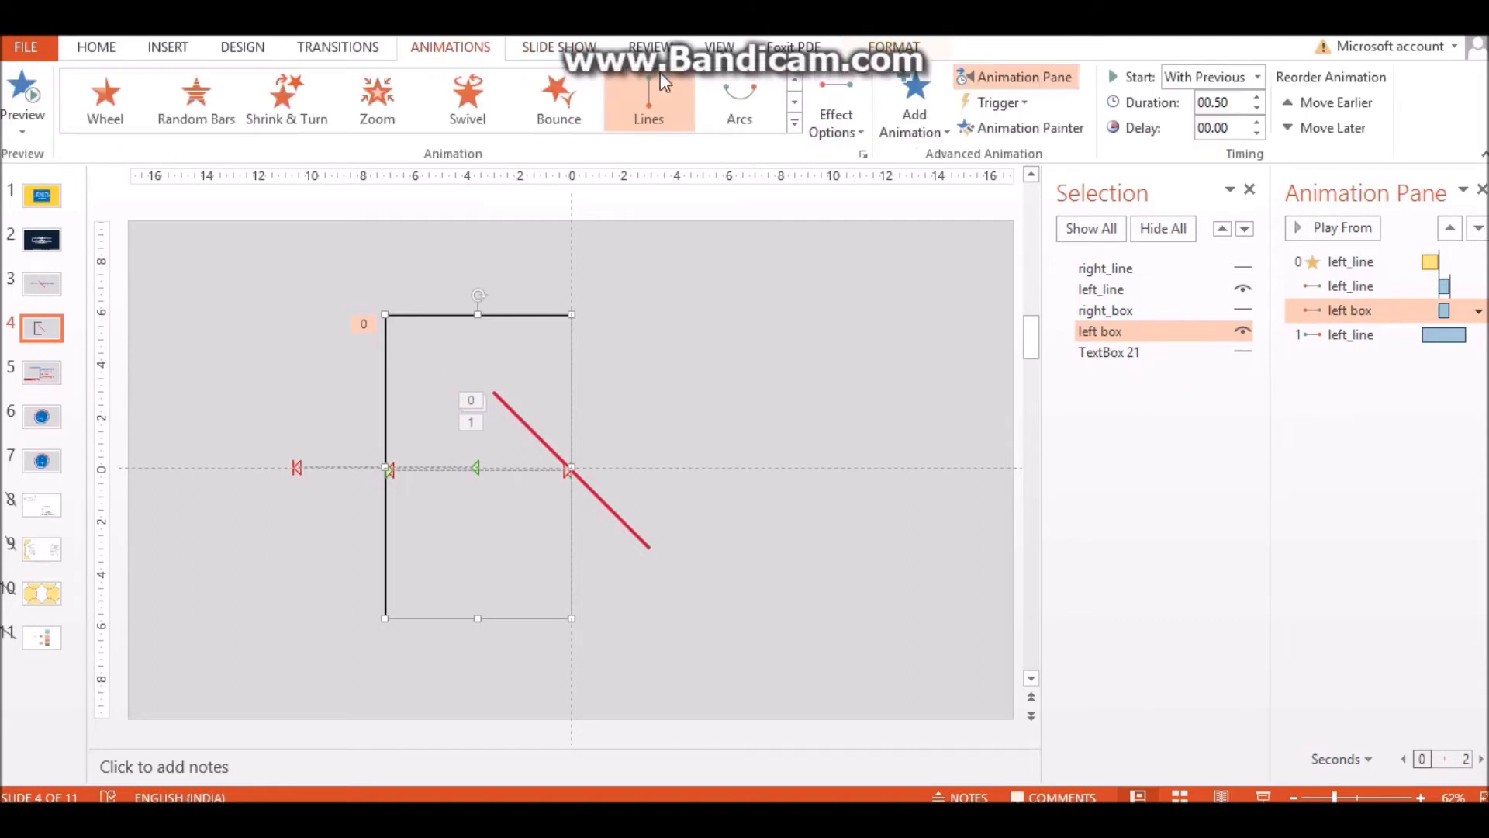
click(915, 104)
scroll(983, 450, down, 3)
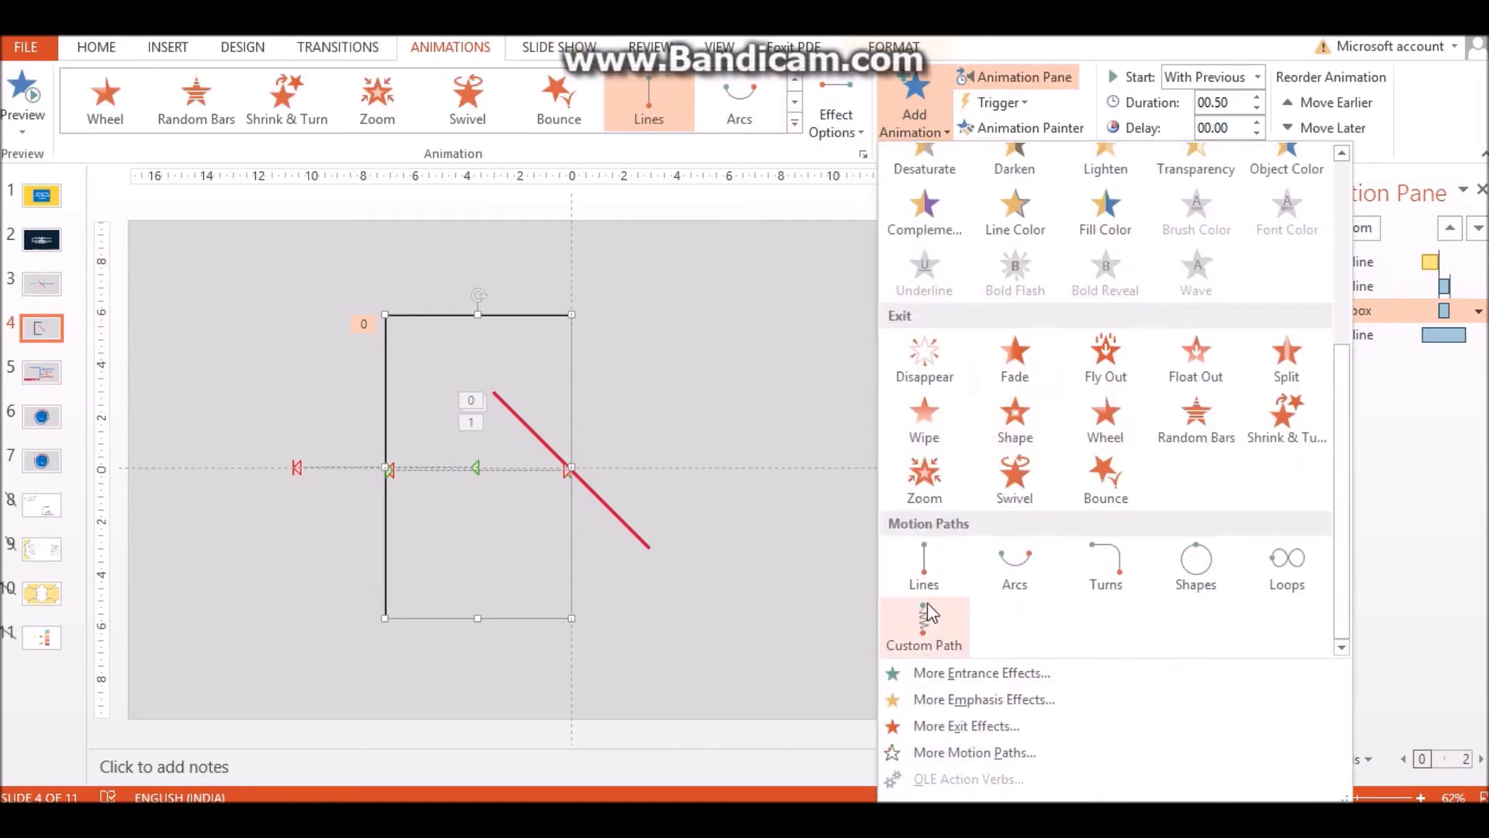
click(915, 563)
click(847, 116)
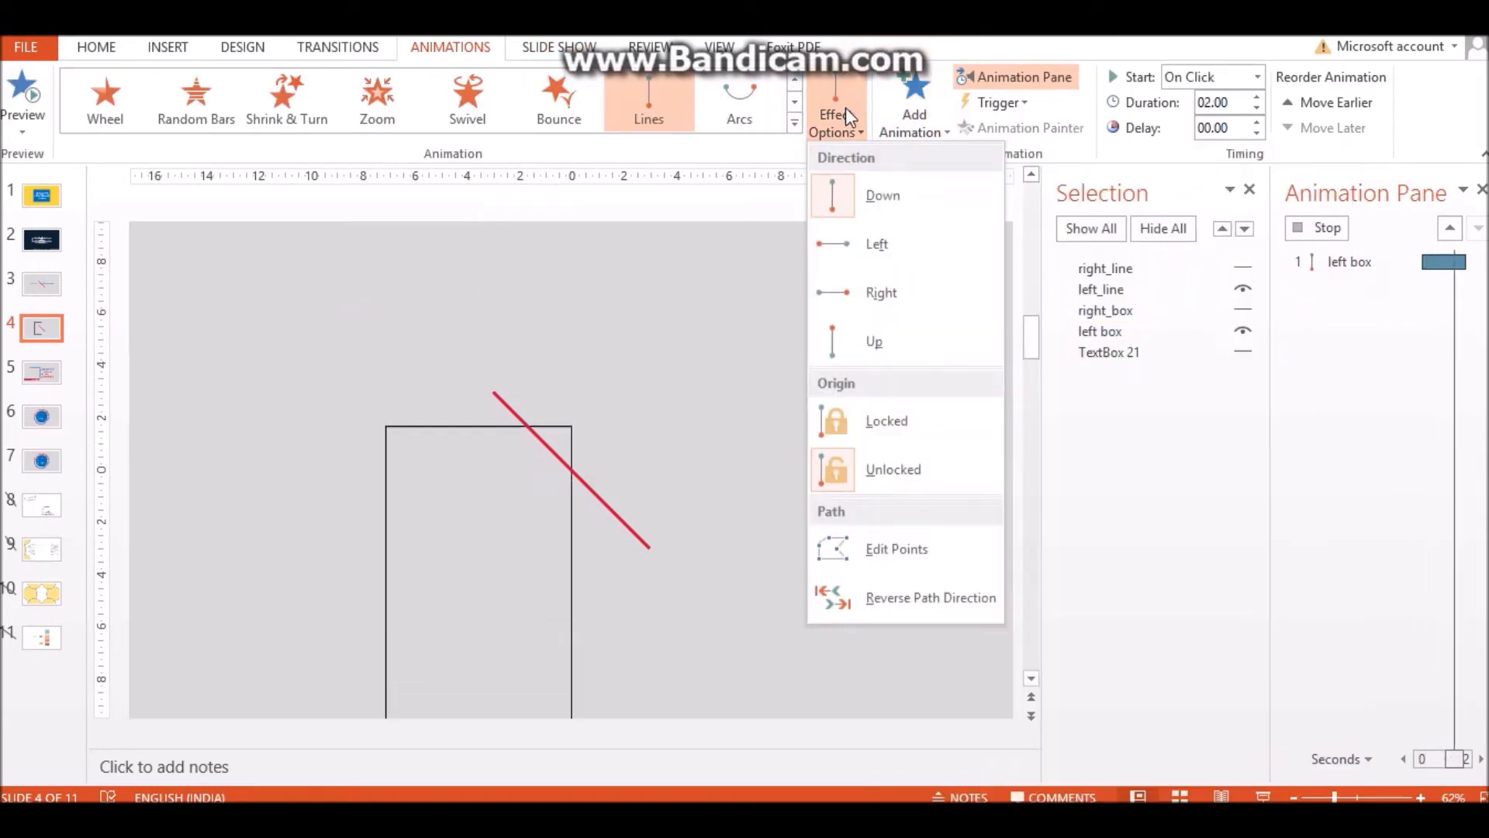
click(905, 291)
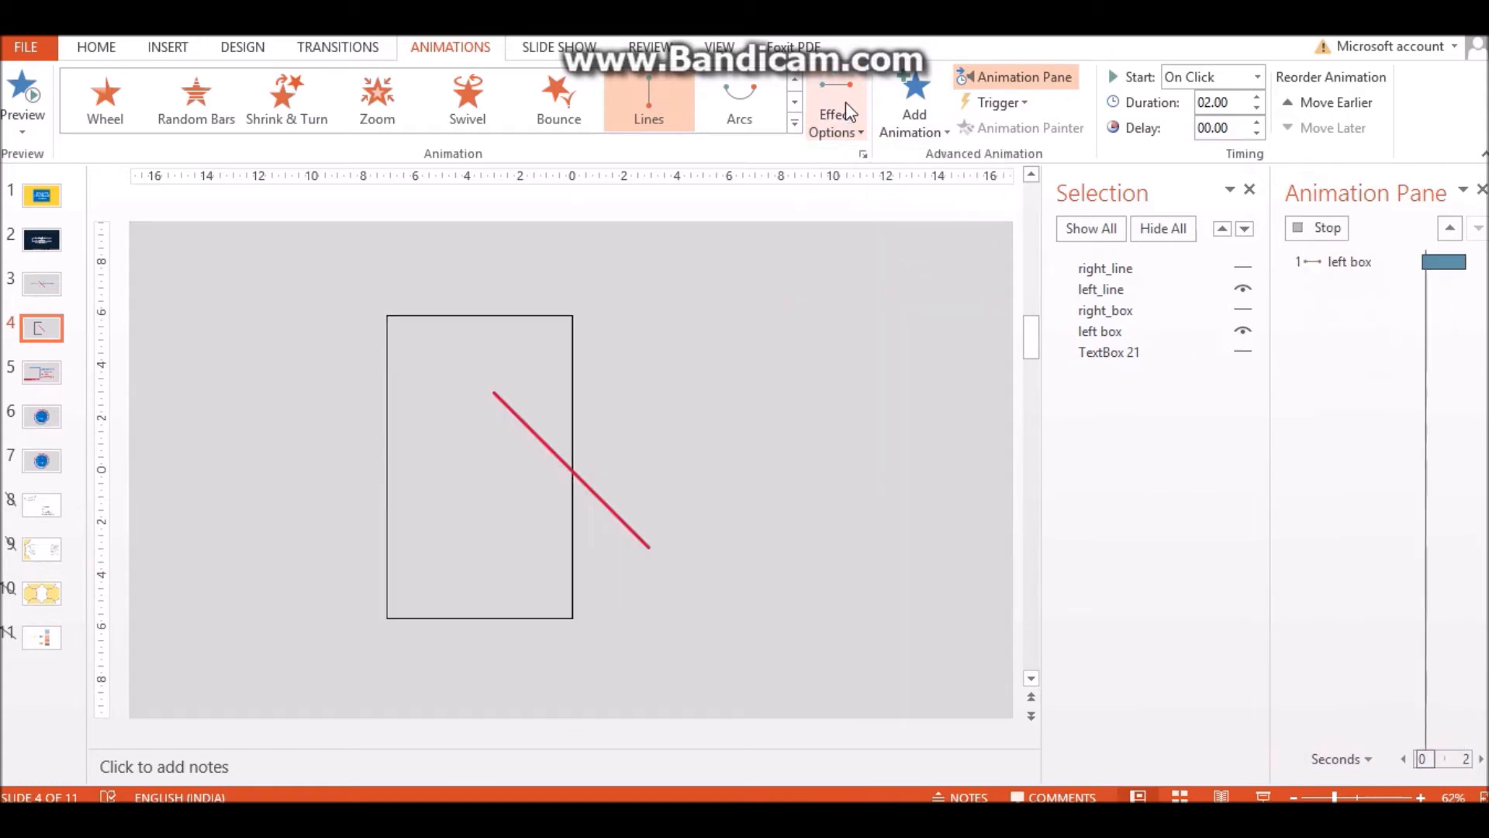
Step: Start the second paths of left_line and left box With Previous, delay left_line's by 1.50 seconds and set both durations to 0.50 seconds
click(1226, 77)
click(1215, 124)
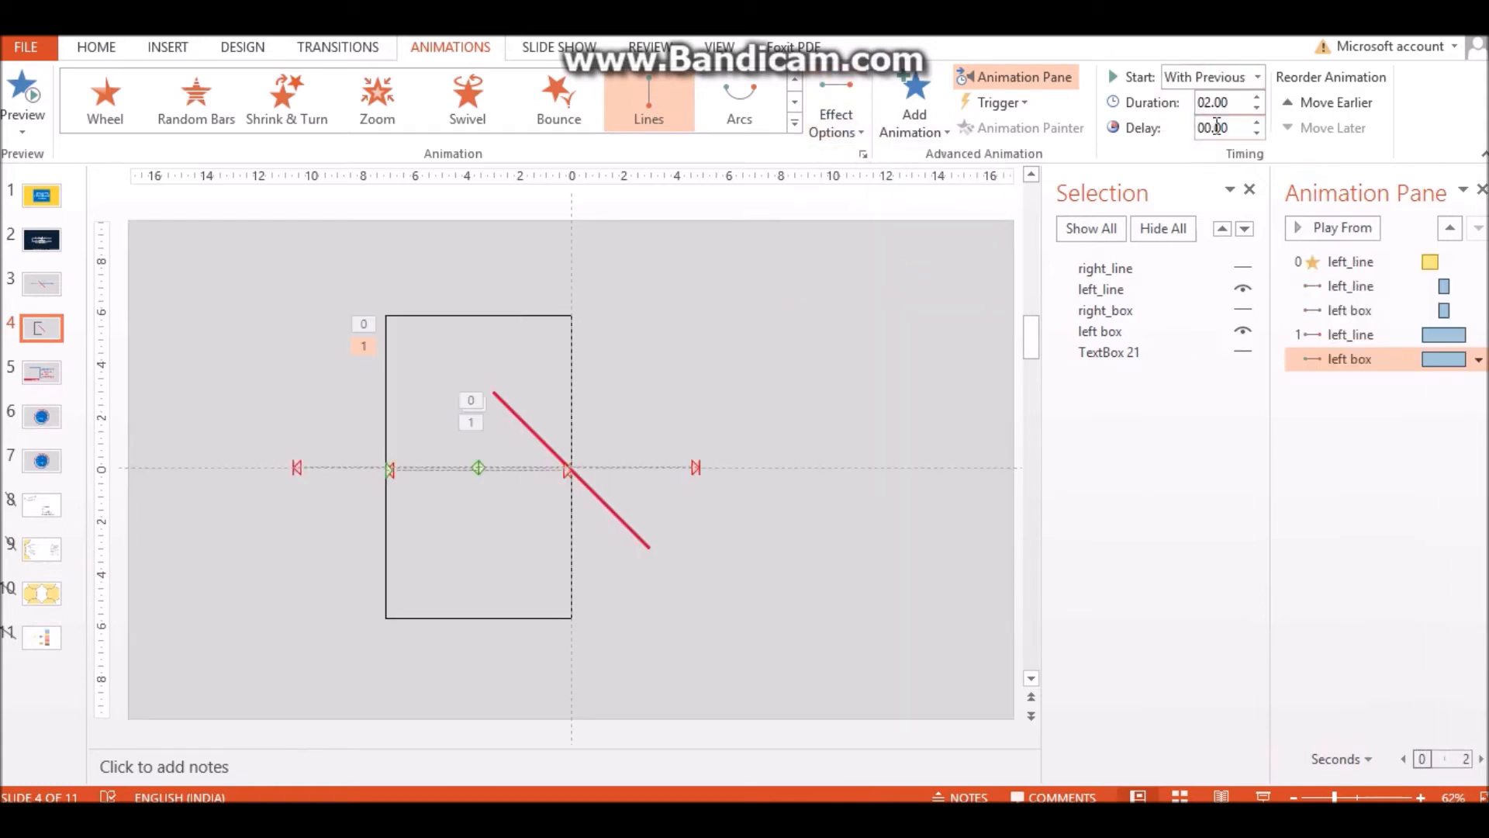
click(1342, 334)
click(1209, 77)
click(1215, 123)
ctrl+click(1363, 359)
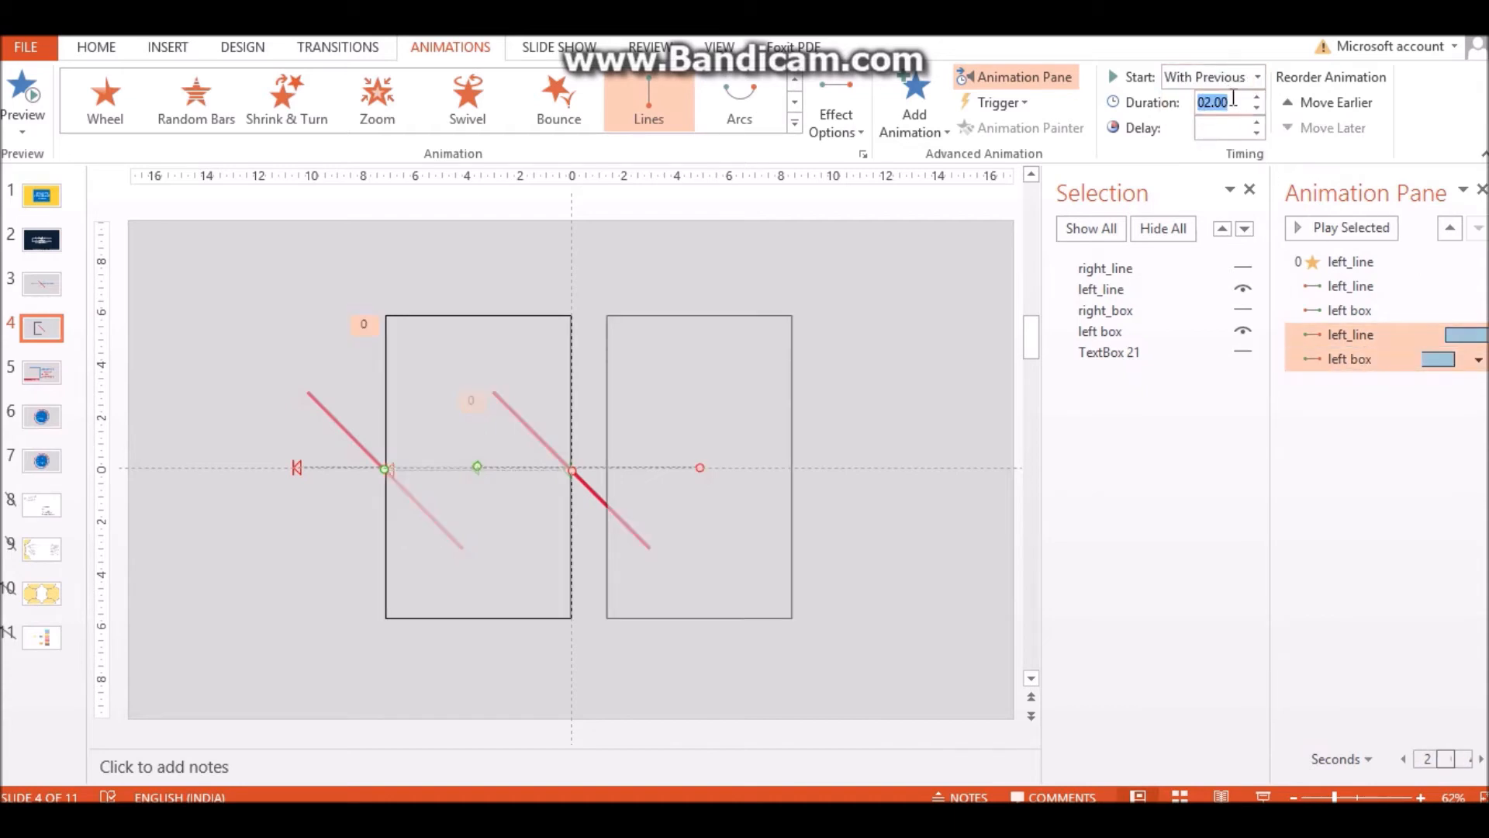
text(.5)
key(Return)
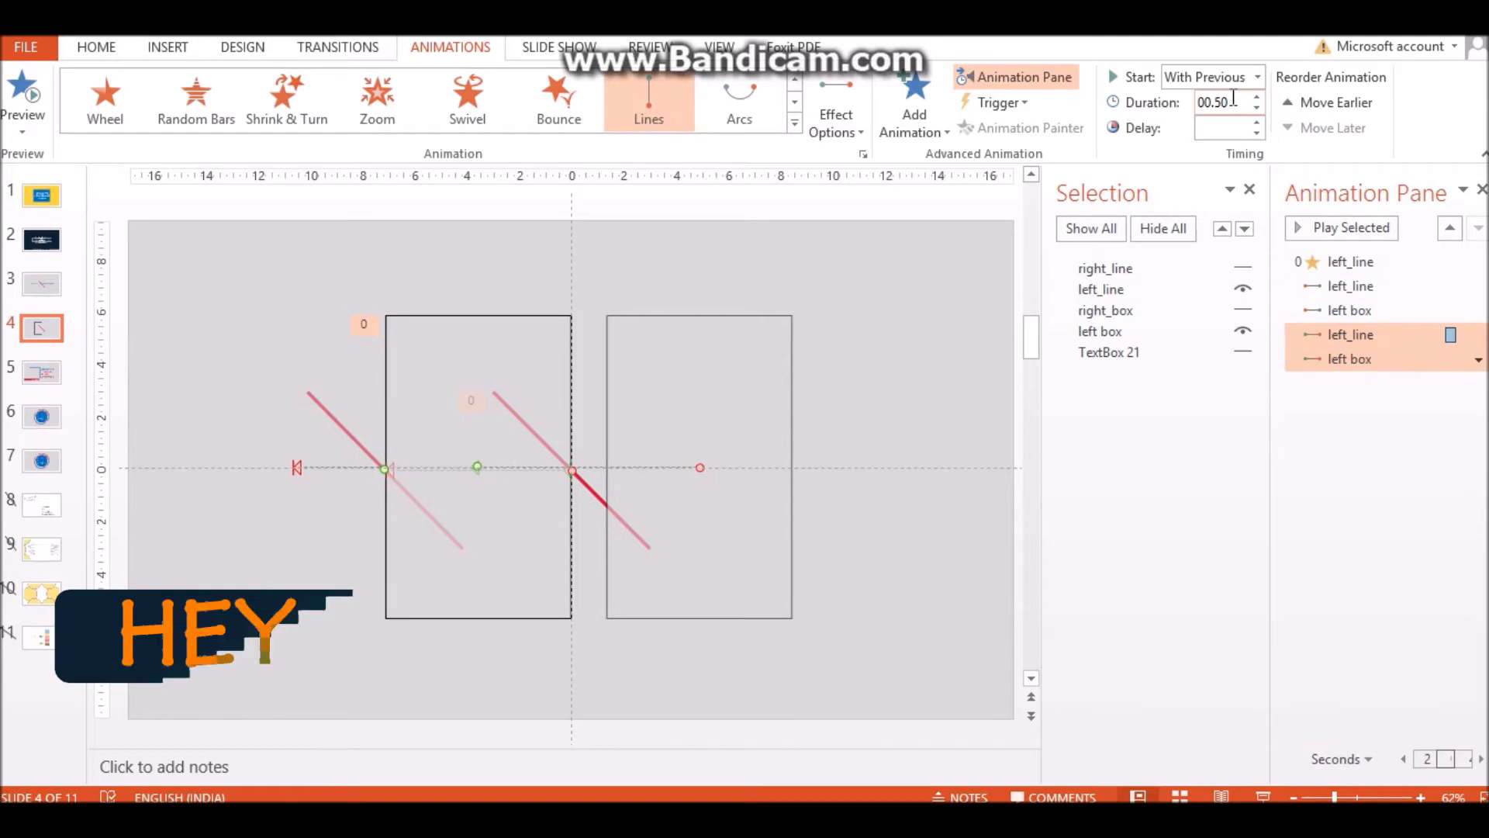
Step: Delay left box's second motion path by 1.50 seconds and preview the animation
click(1402, 355)
click(1210, 74)
click(1224, 124)
click(1332, 227)
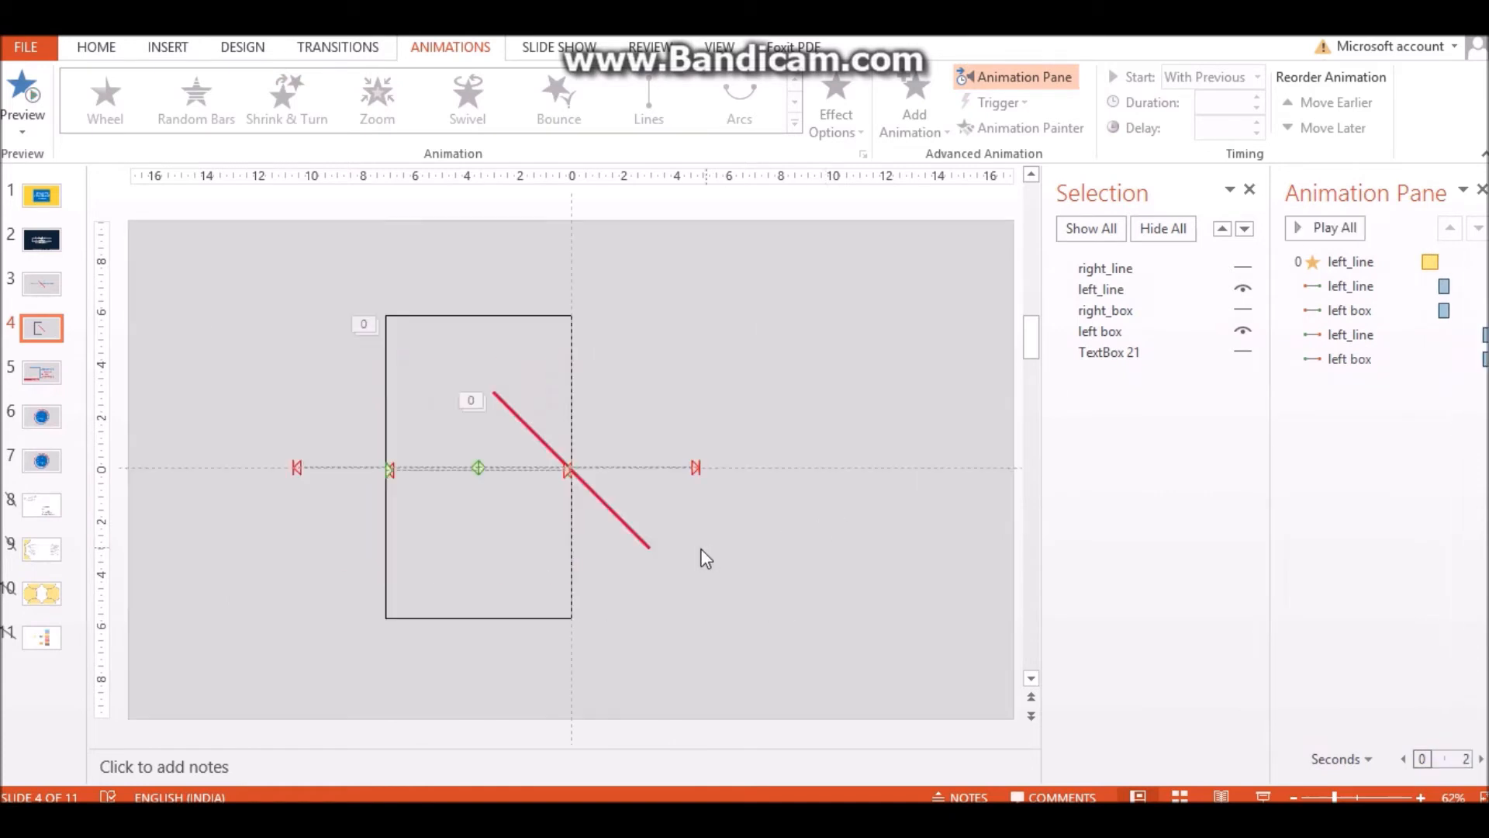
Step: Move the start of left box's second motion path to the end of its first path and its end to the box's original centre
click(383, 552)
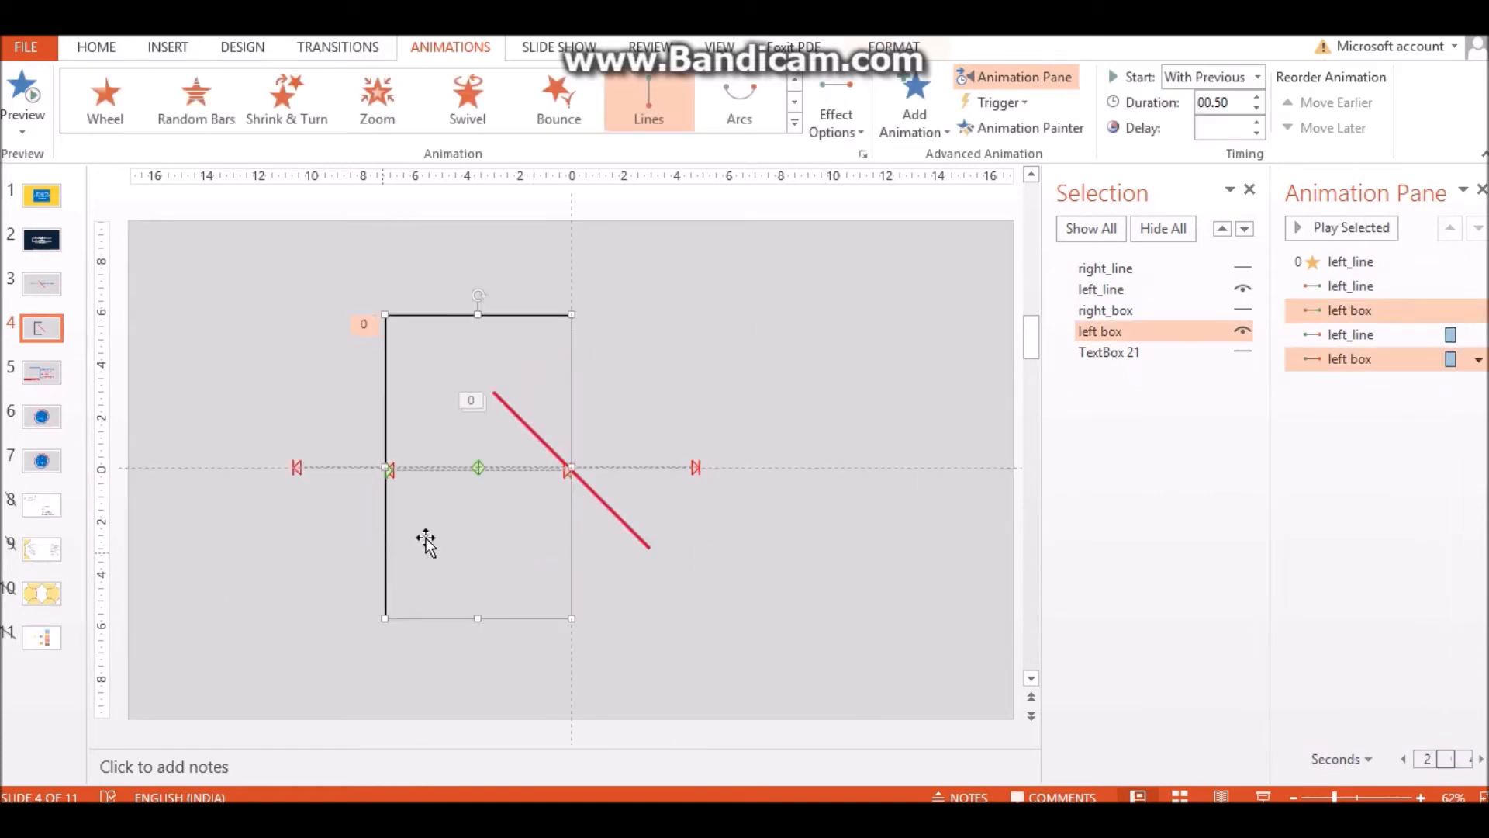
click(474, 466)
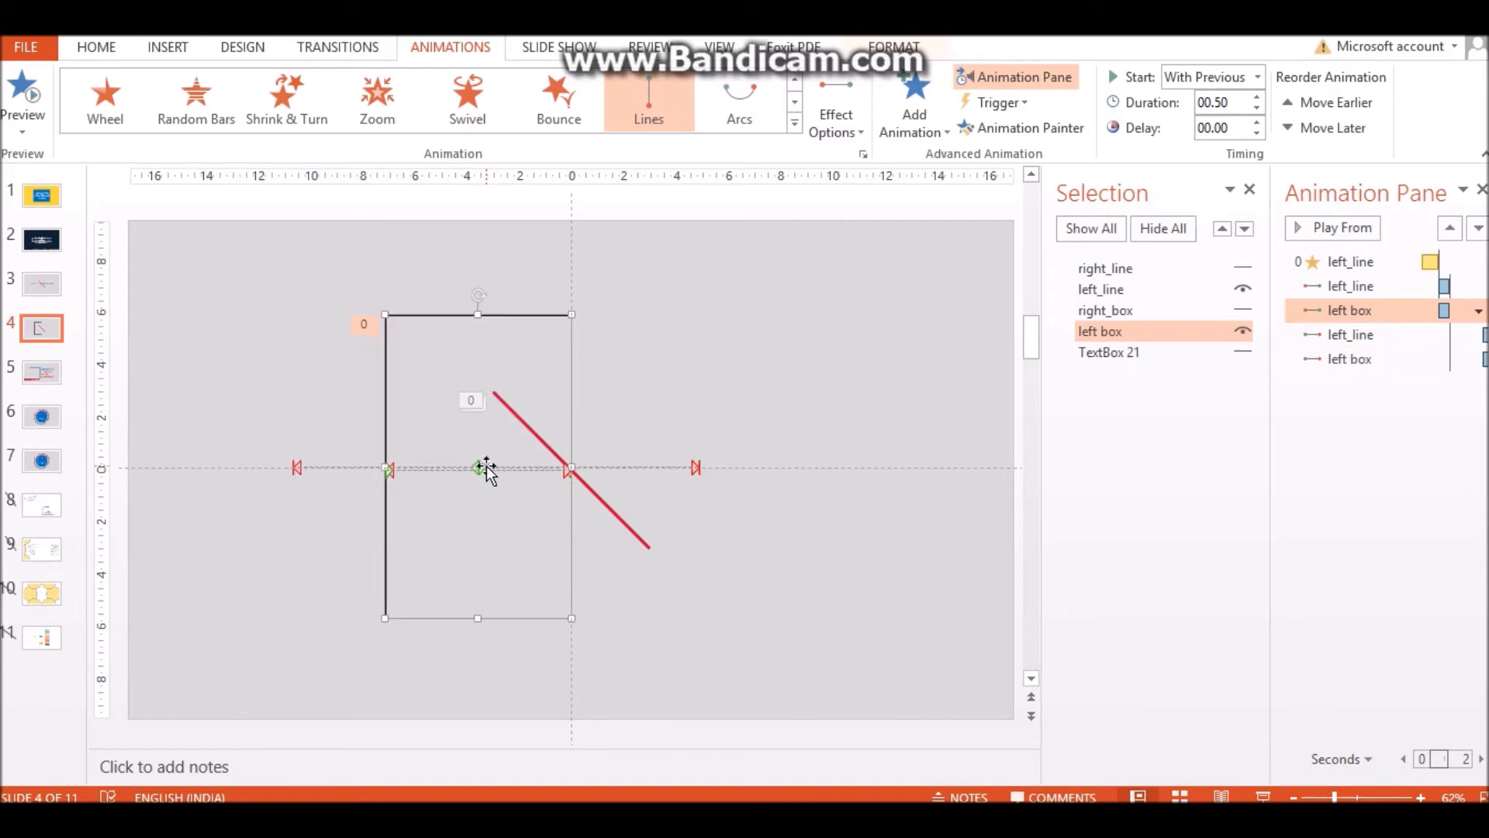
drag(475, 466, 293, 468)
drag(699, 468, 476, 461)
click(1430, 532)
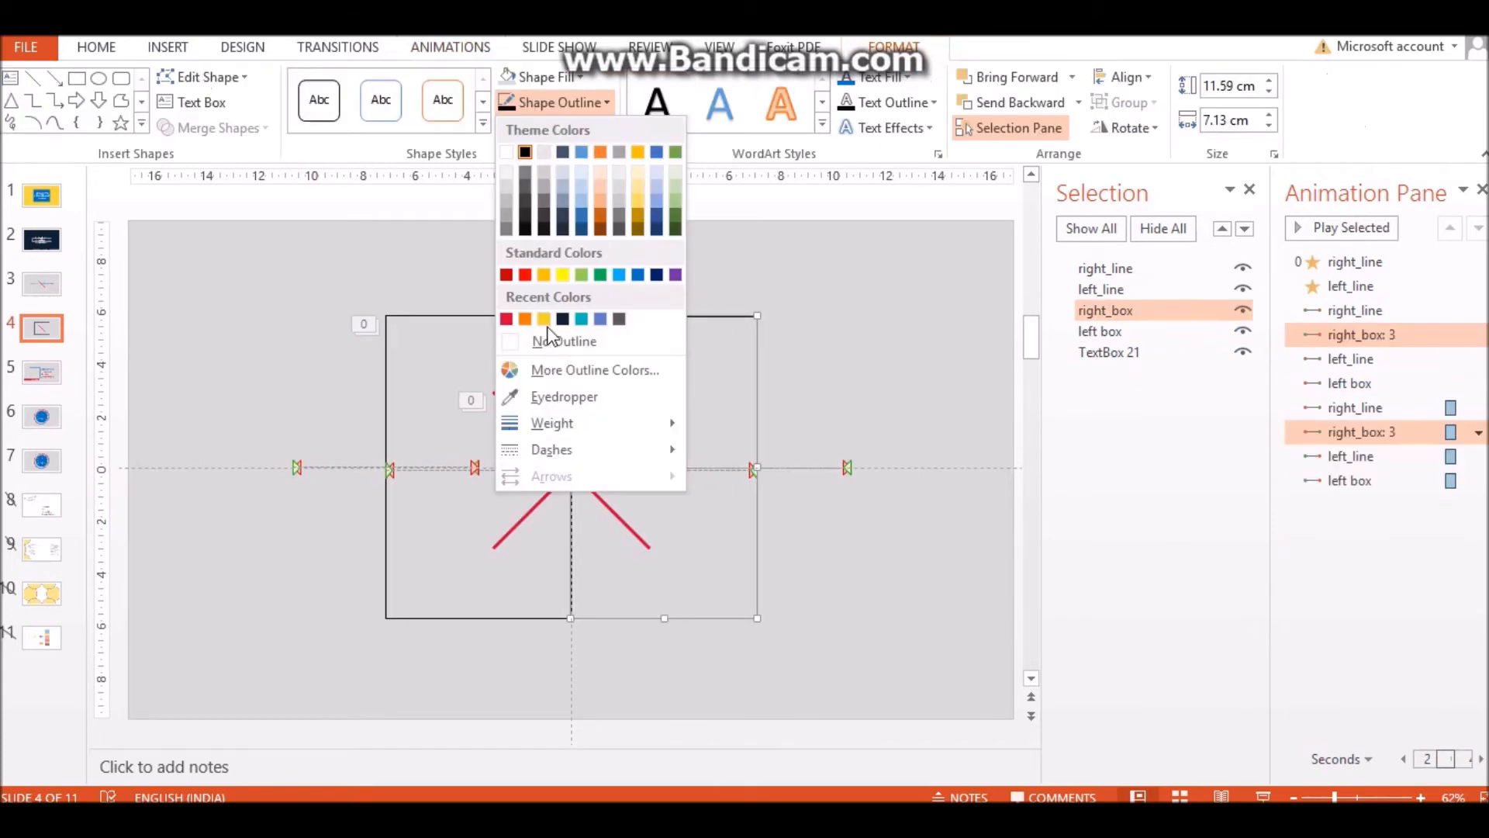
Step: Remove the outlines from right_box and left box and preview the animation
click(551, 342)
click(364, 323)
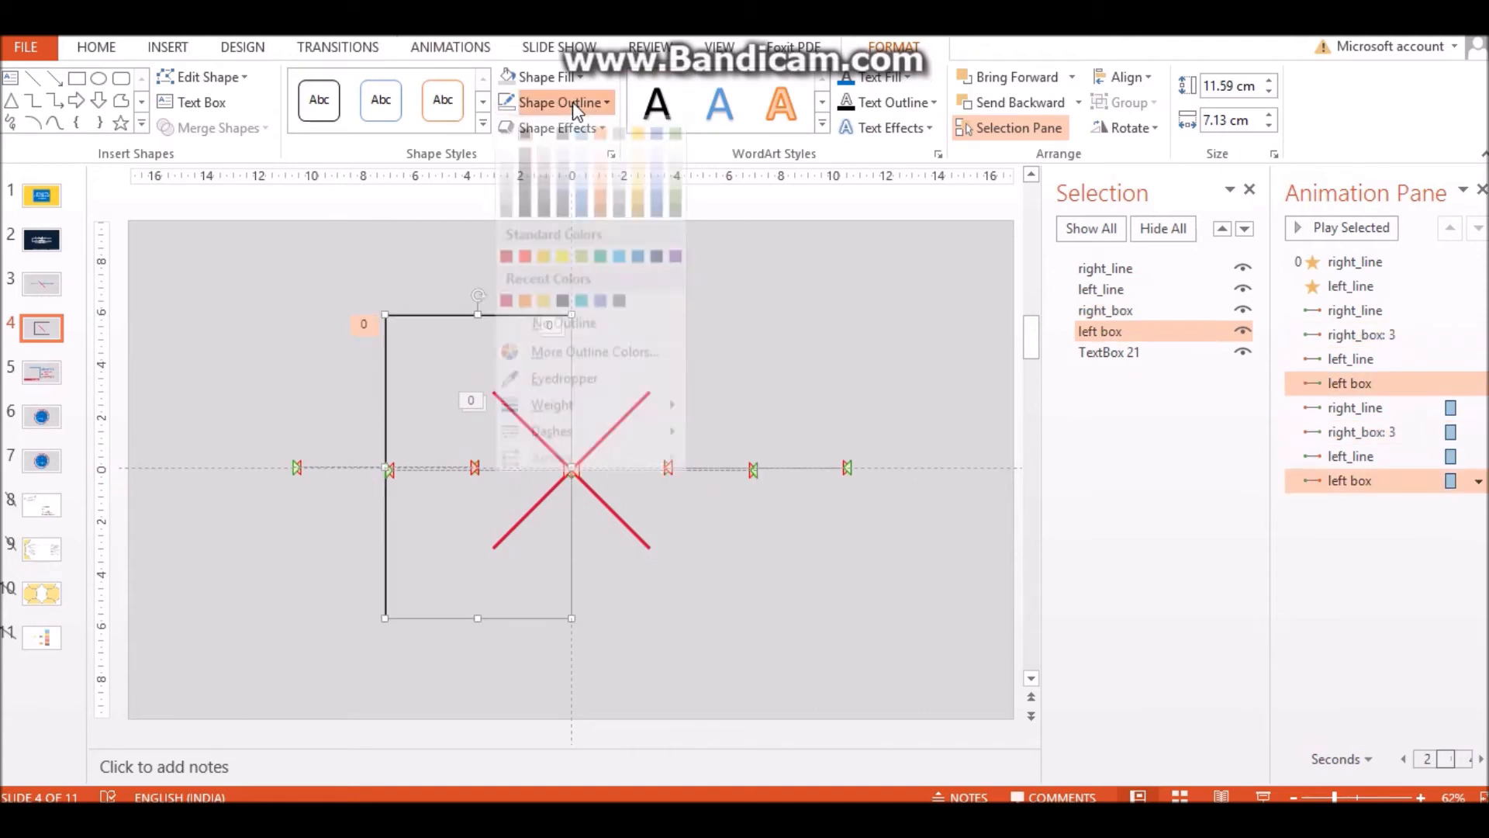
click(1340, 226)
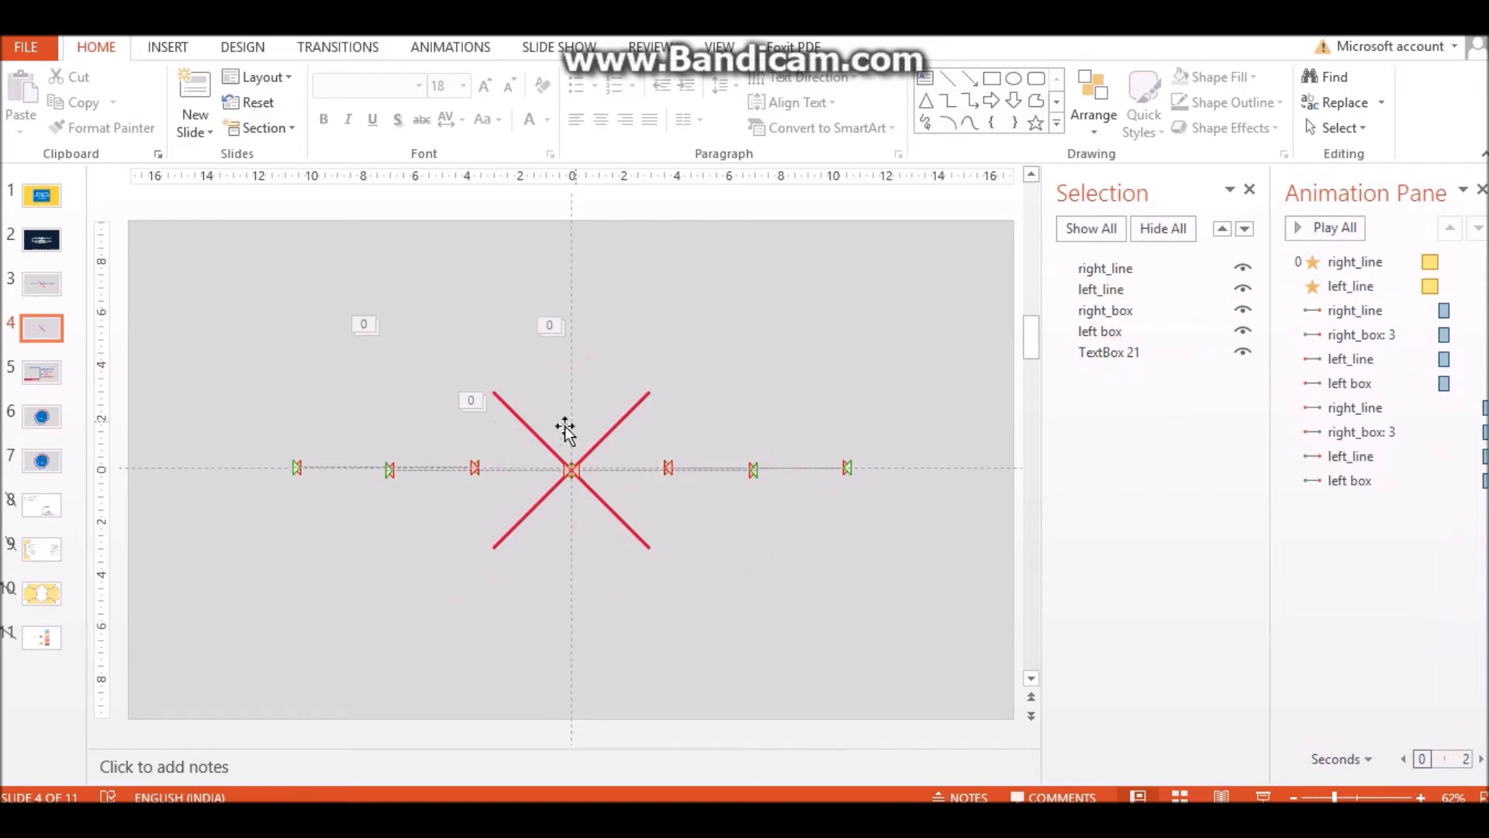
Step: Add a Disappear exit animation to left_line, starting After Previous with a duration of 0.01 seconds
click(531, 433)
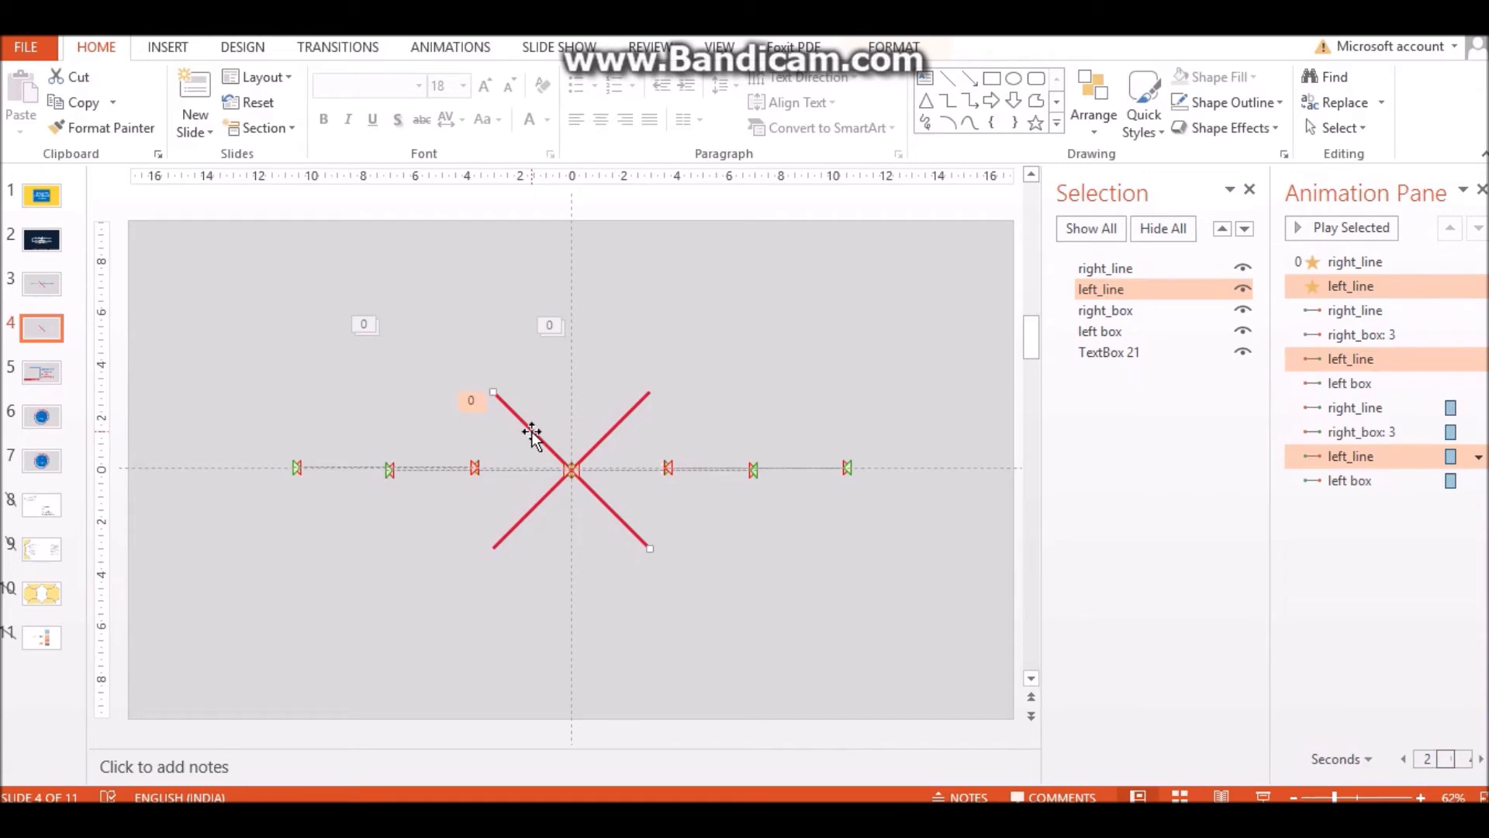
click(473, 49)
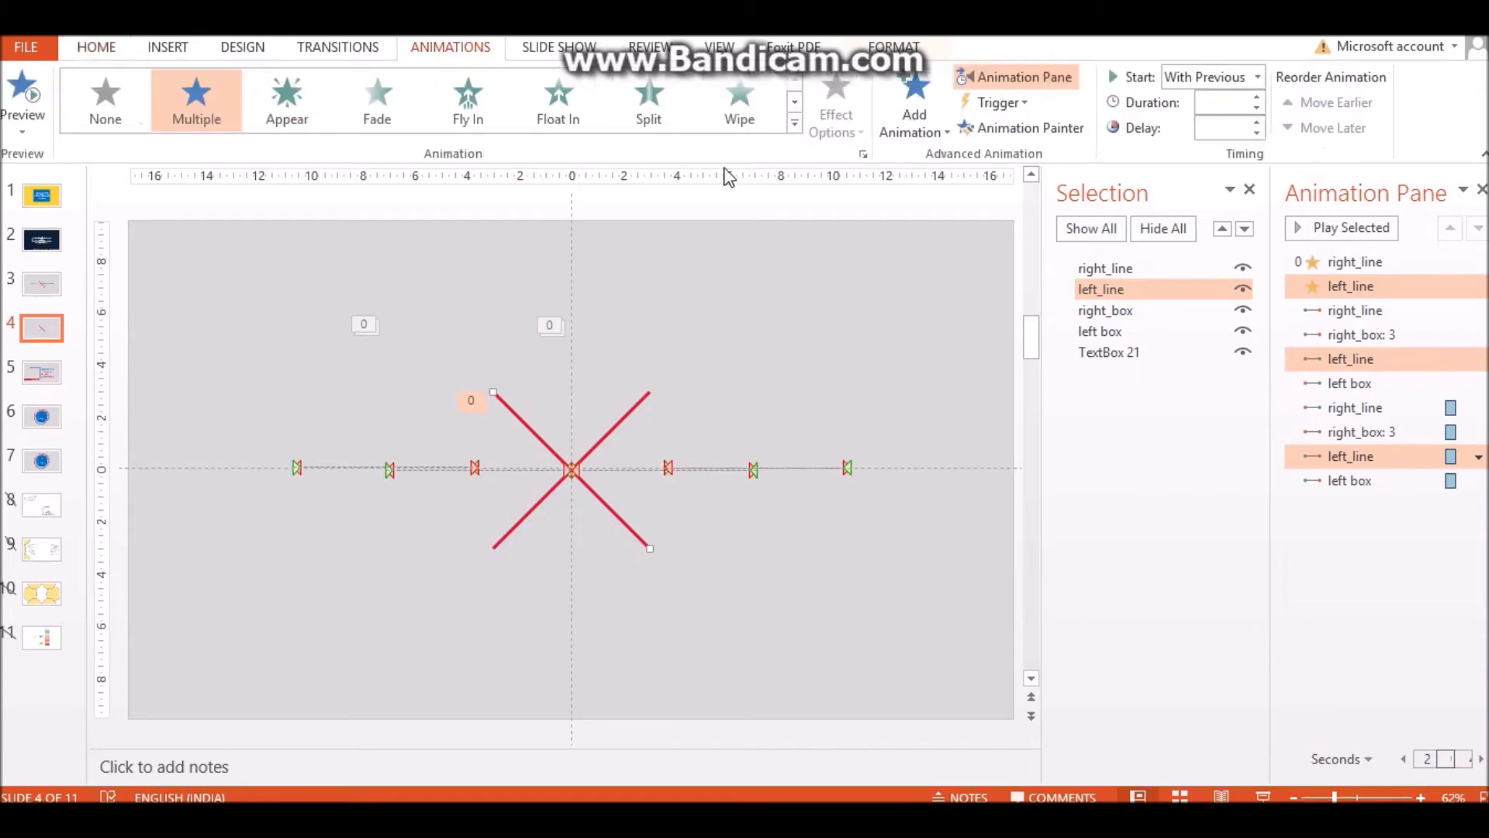
click(913, 109)
scroll(948, 574, down, 5)
click(924, 356)
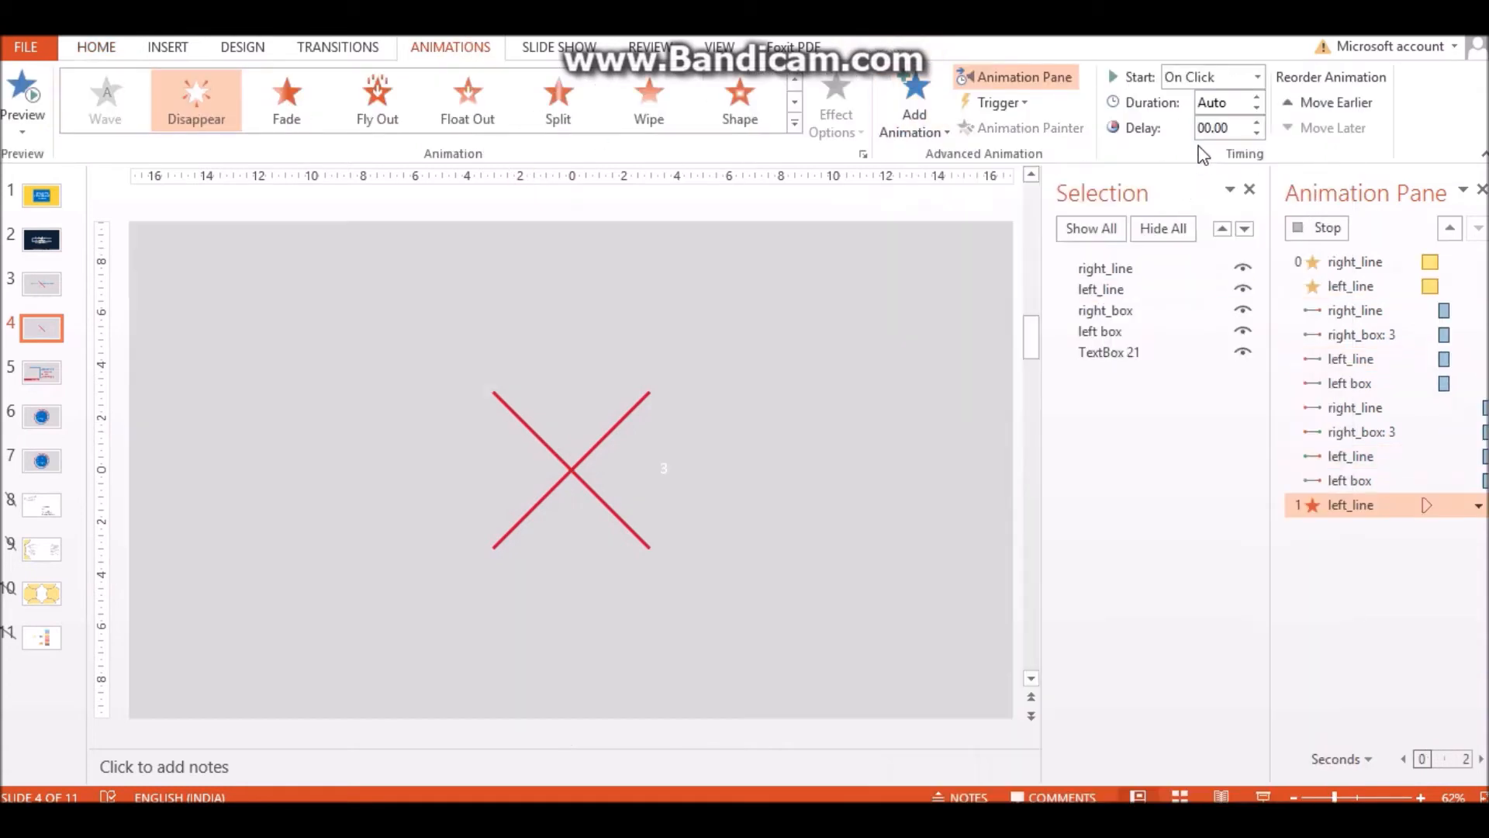
click(1257, 77)
click(1220, 145)
double_click(1230, 102)
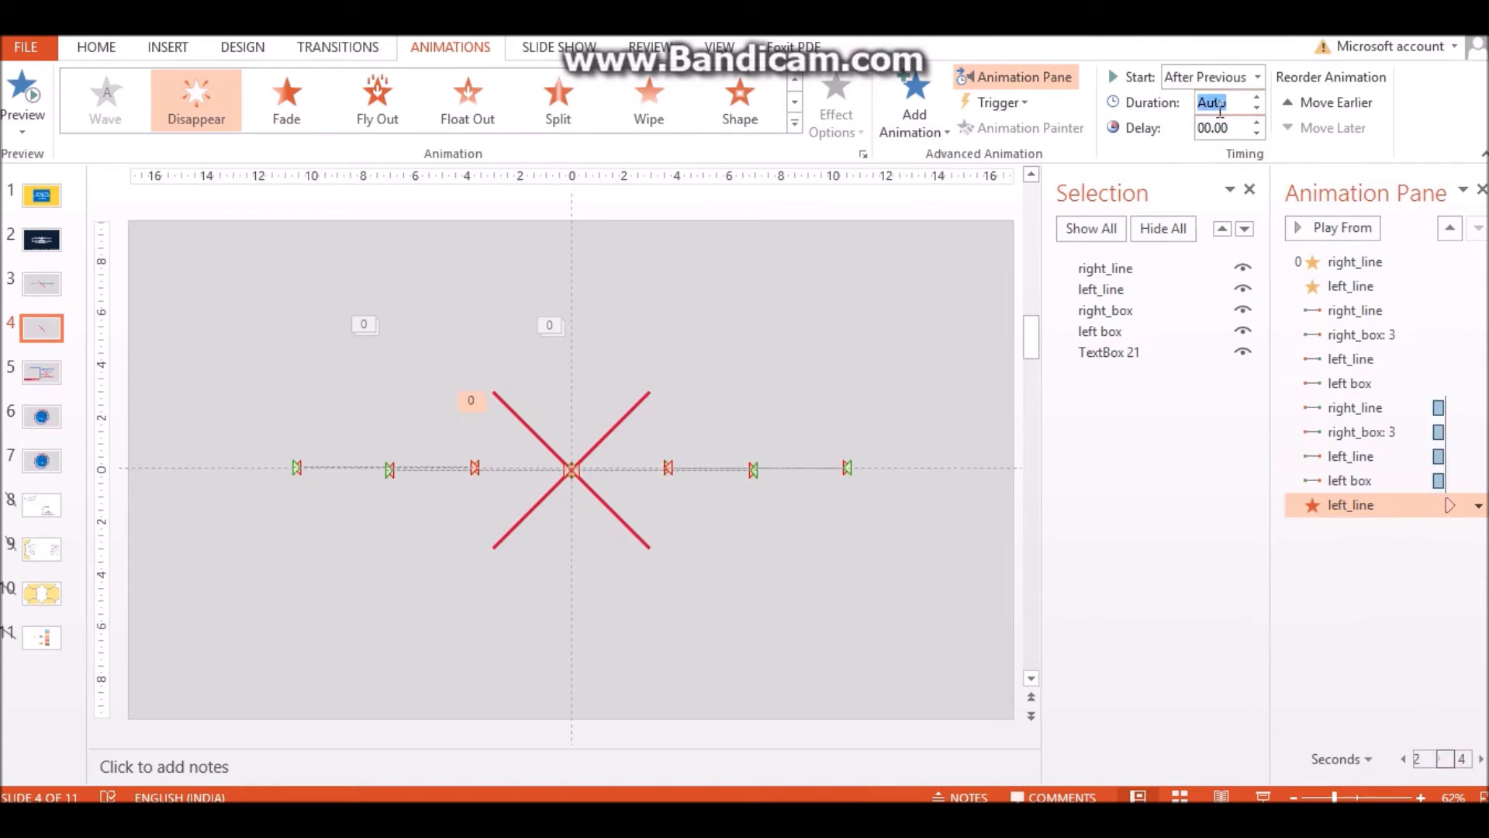
text(.01)
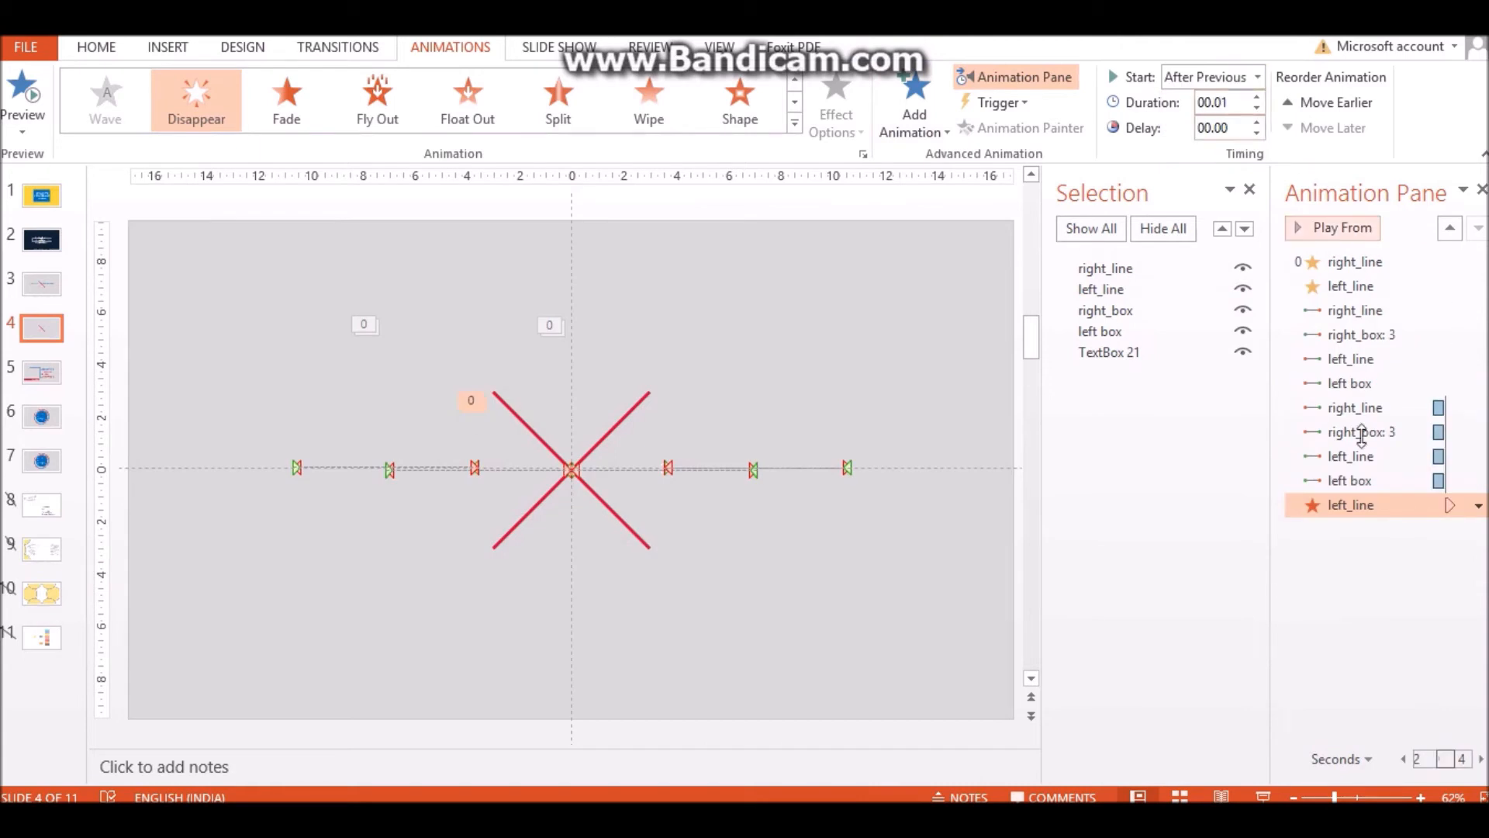
click(1366, 598)
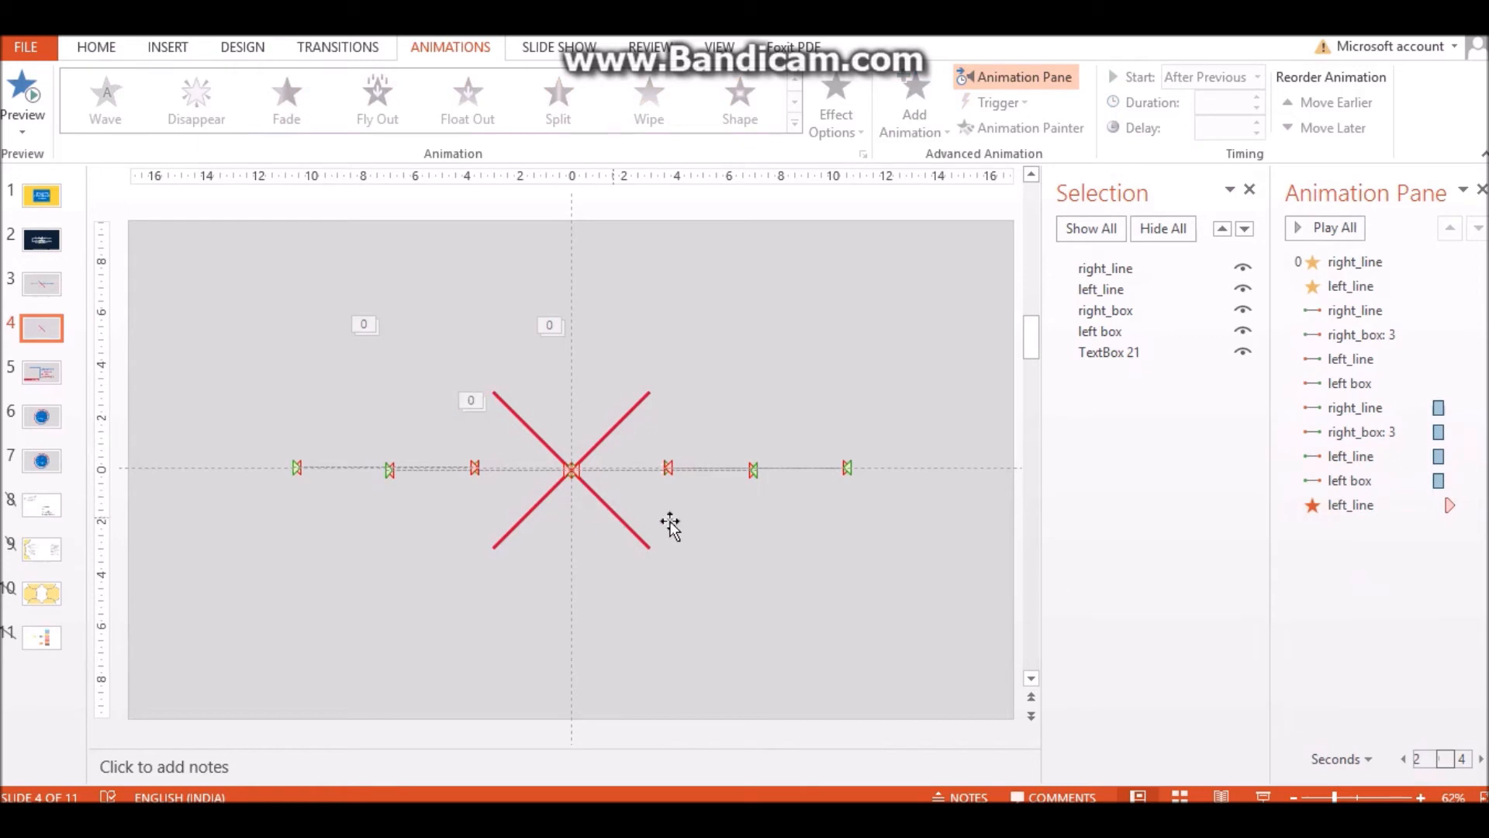
Step: Add a Grow/Shrink emphasis animation to right_line with a custom size of 50% and a smooth end of 2 seconds
click(1114, 269)
click(914, 108)
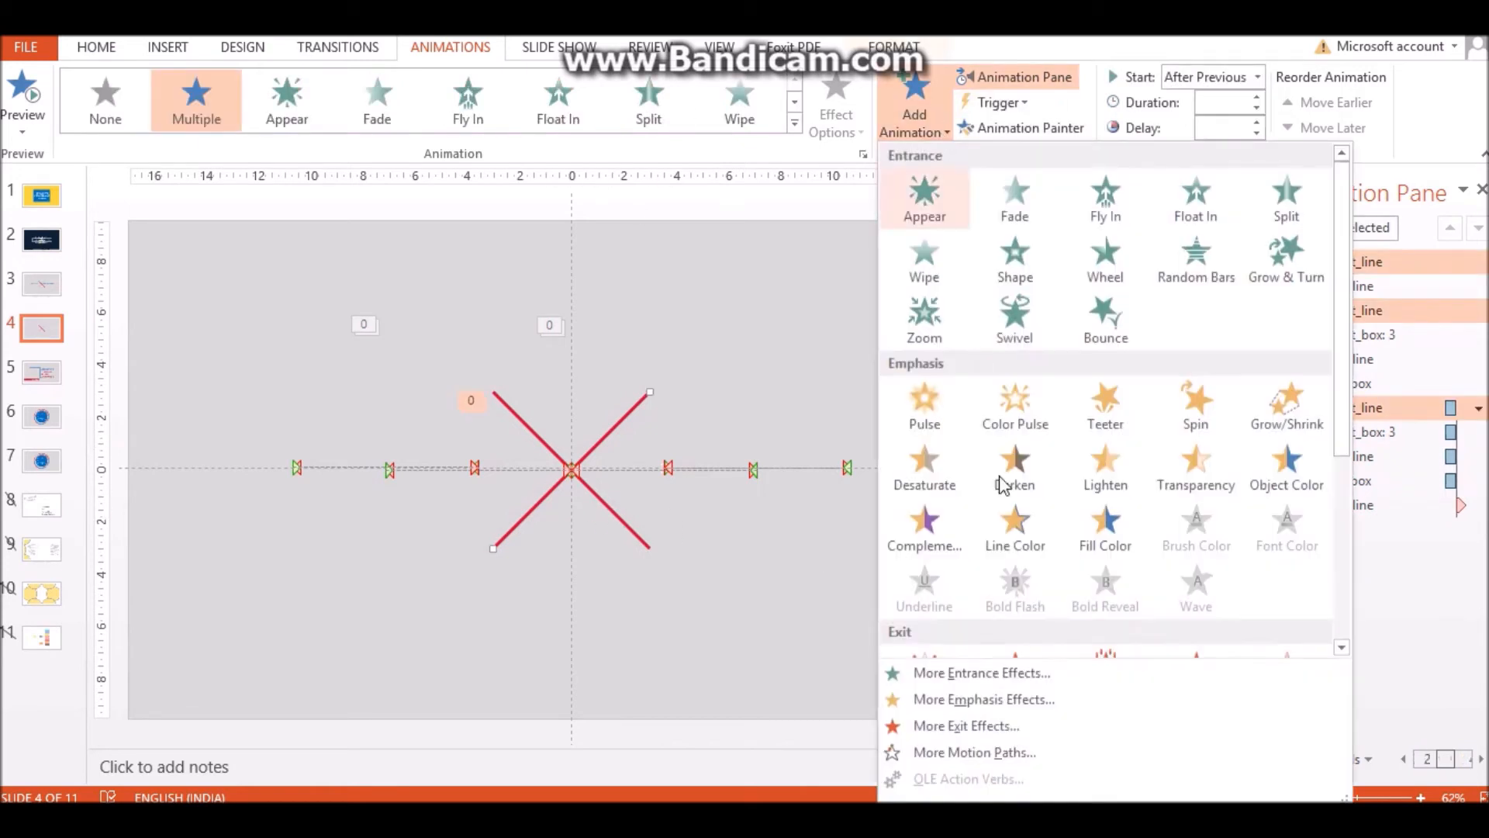
click(1255, 423)
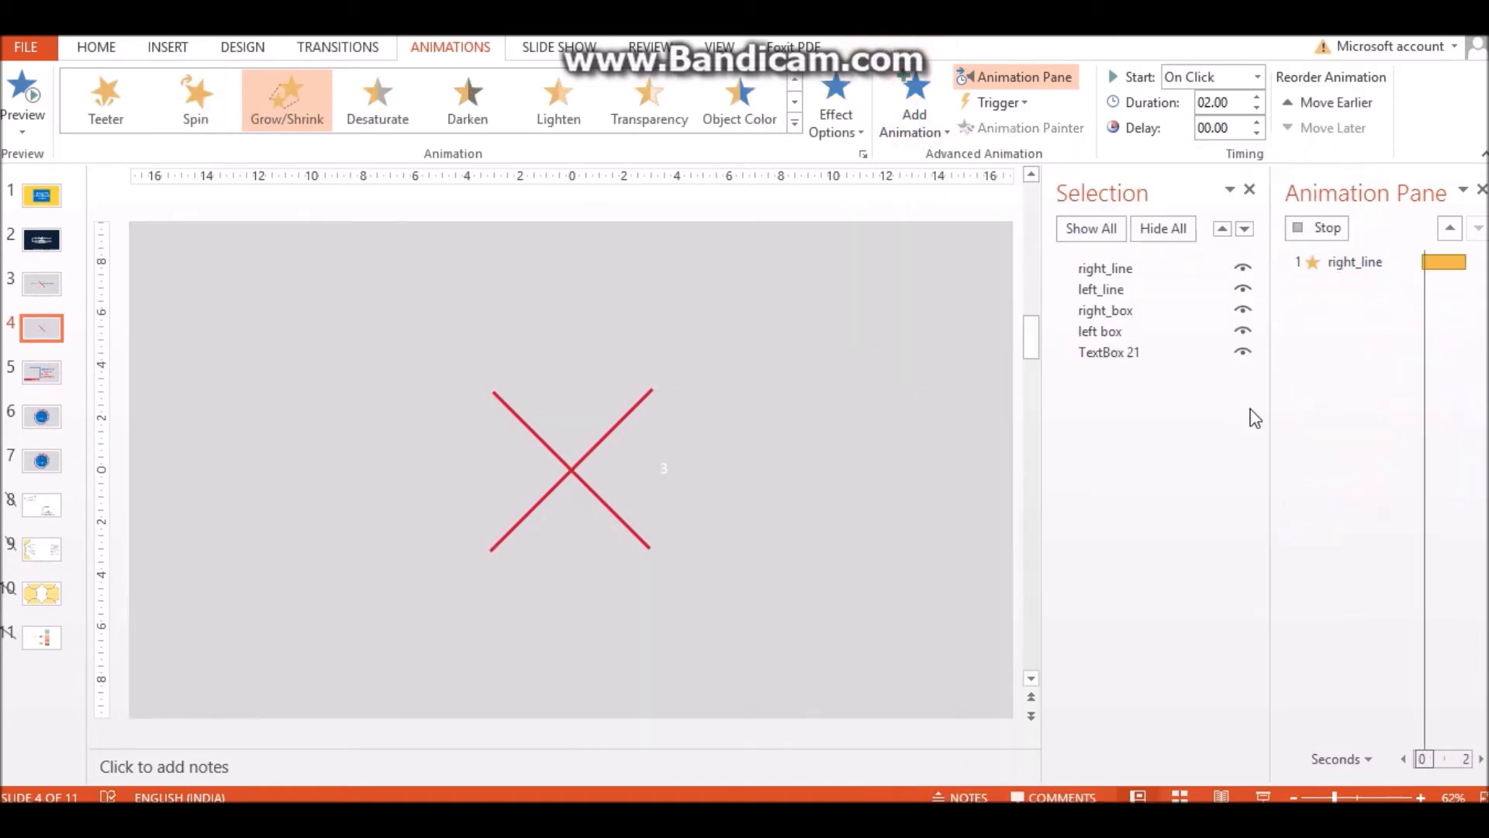
click(864, 159)
drag(692, 359, 886, 392)
click(801, 304)
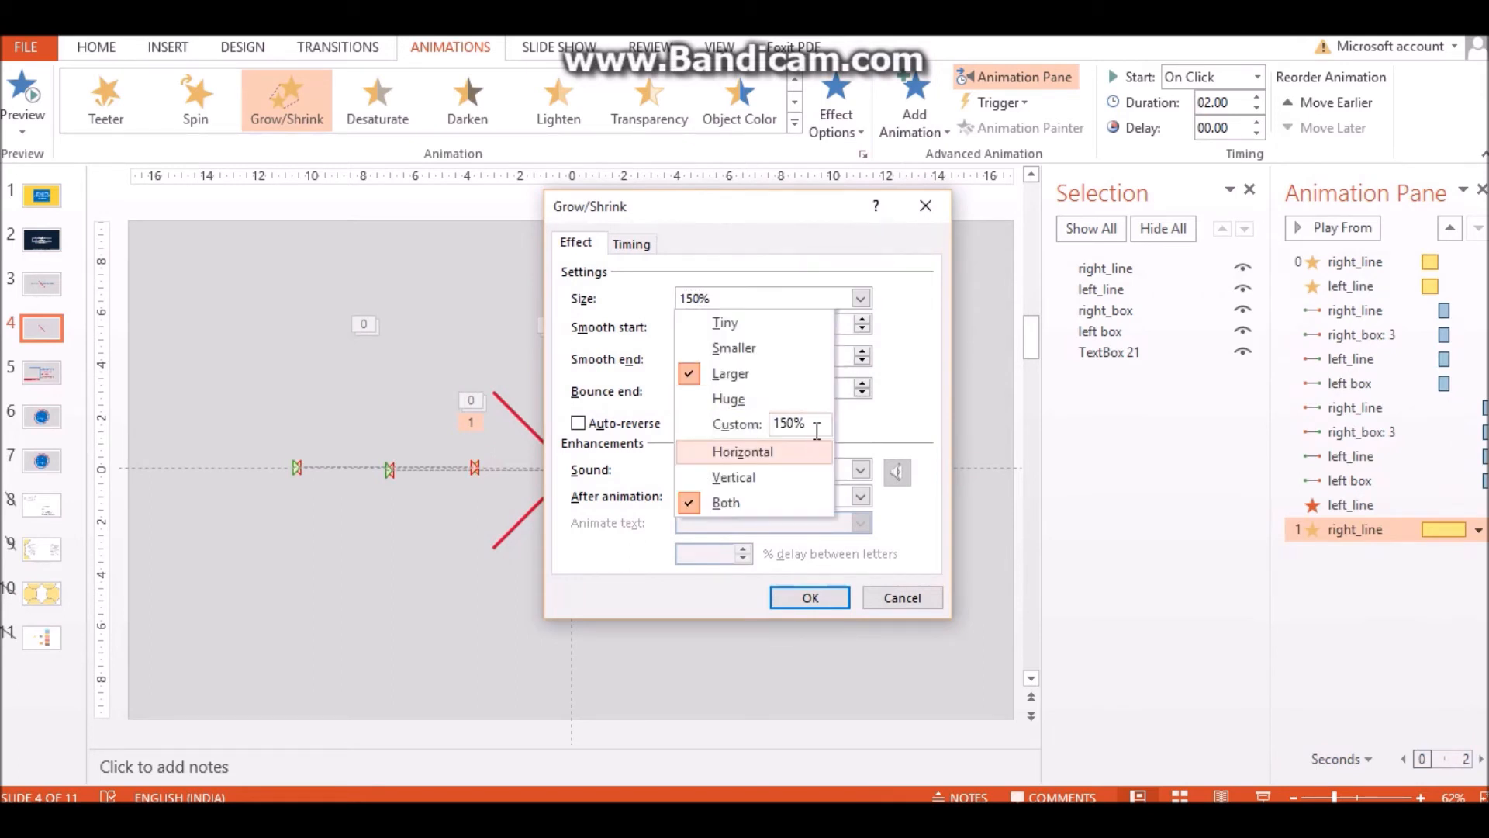
text(5)
key(Return)
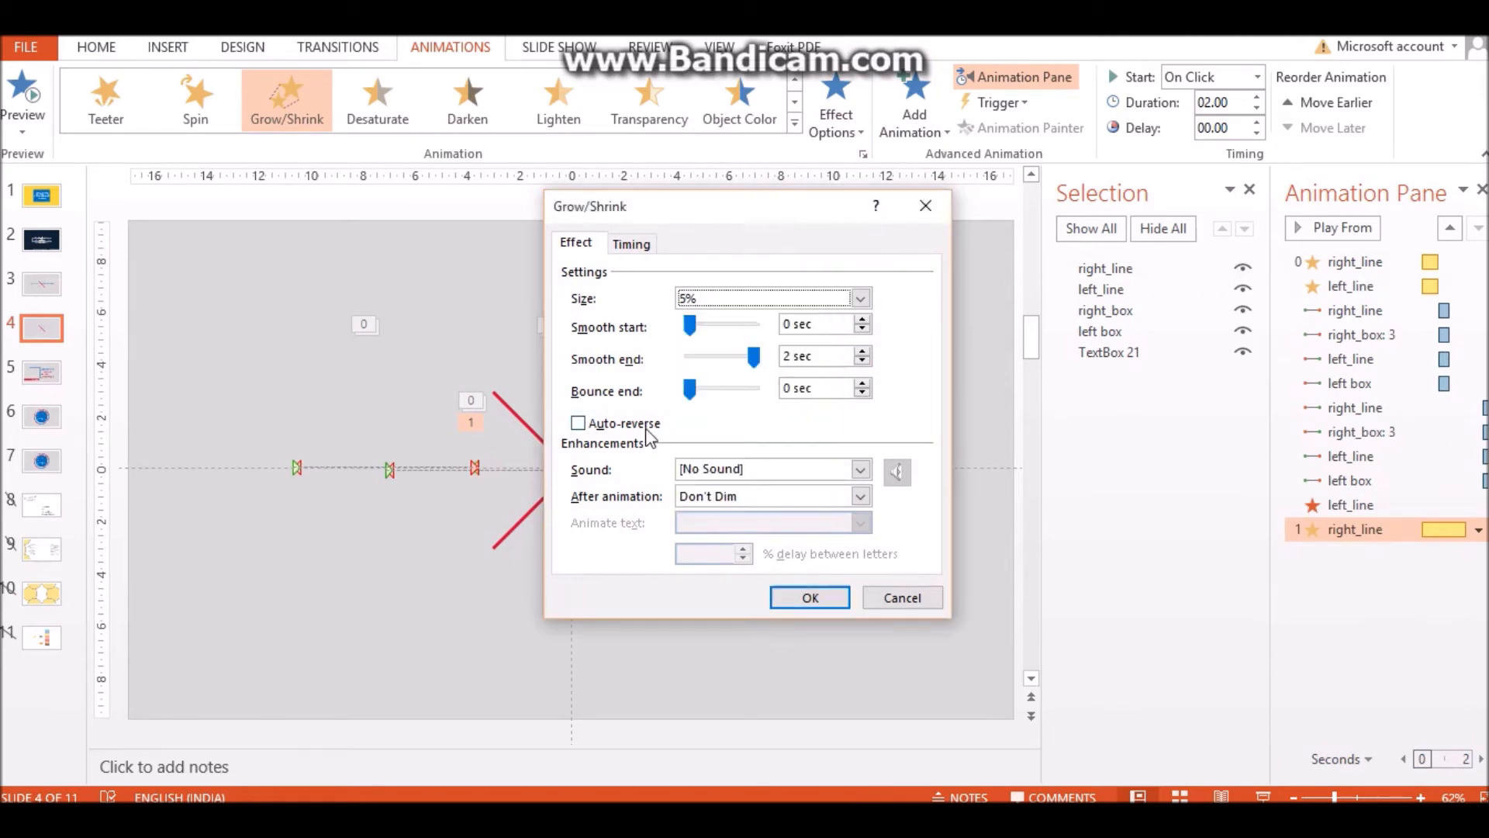
click(860, 298)
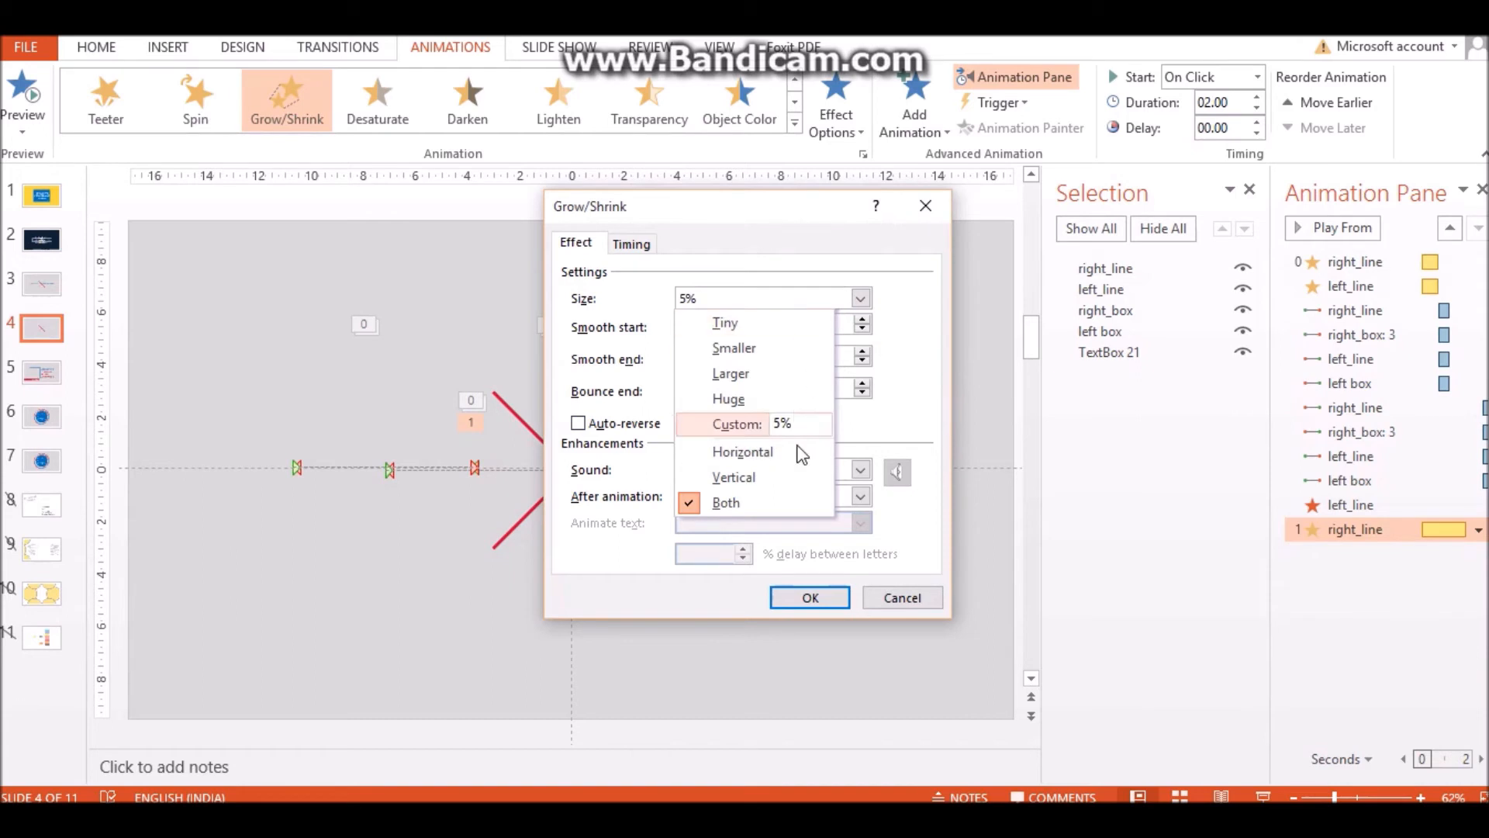
text(50)
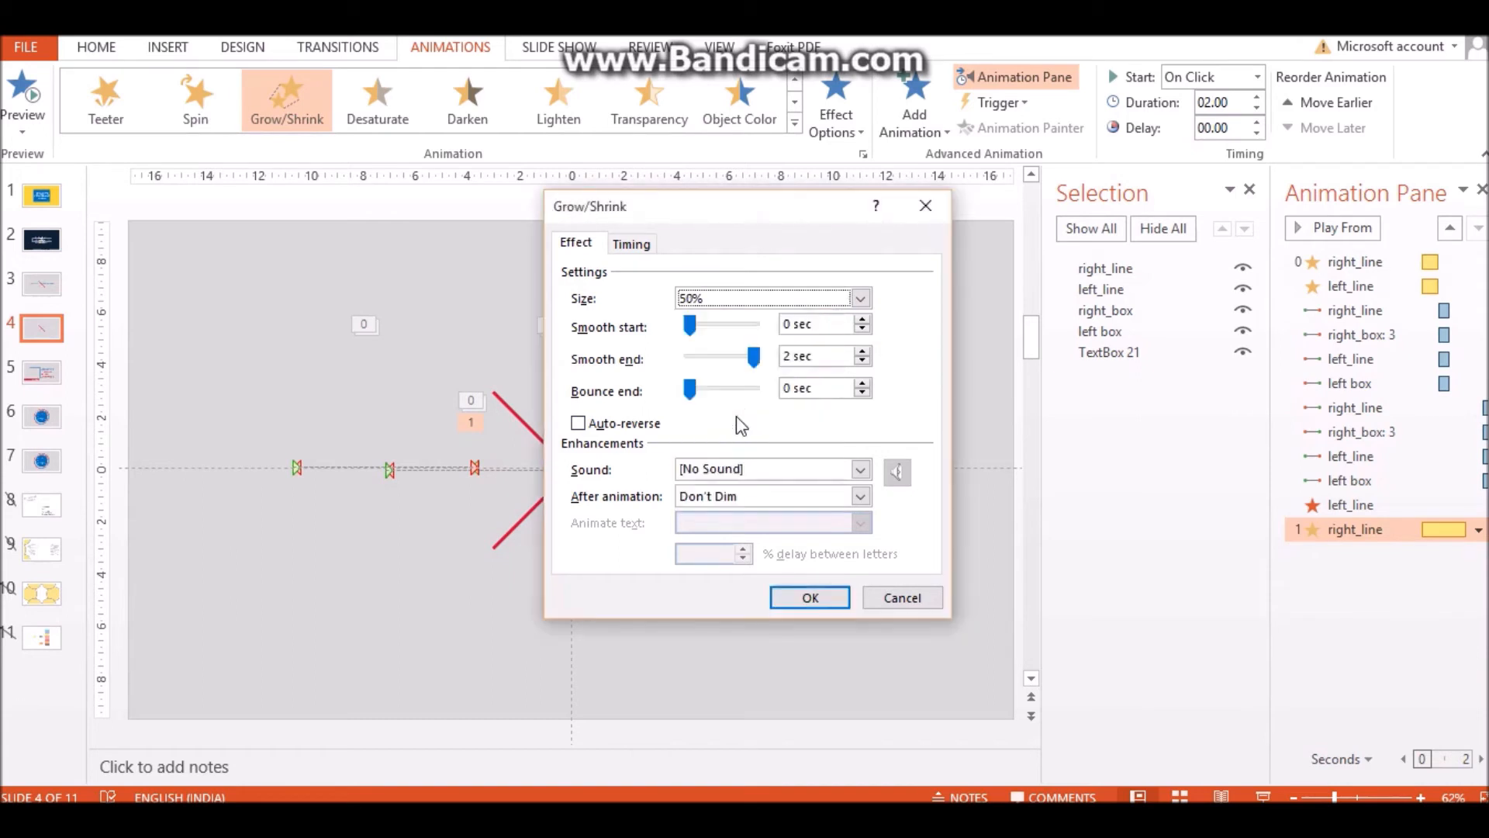
key(Return)
key(Return)
Step: Start right_line's Grow/Shrink animation After Previous, set its duration to 0.25 seconds and preview all animations
click(1257, 76)
click(1214, 124)
click(1257, 76)
click(1217, 145)
double_click(1231, 100)
text(00.25)
key(Return)
click(1438, 669)
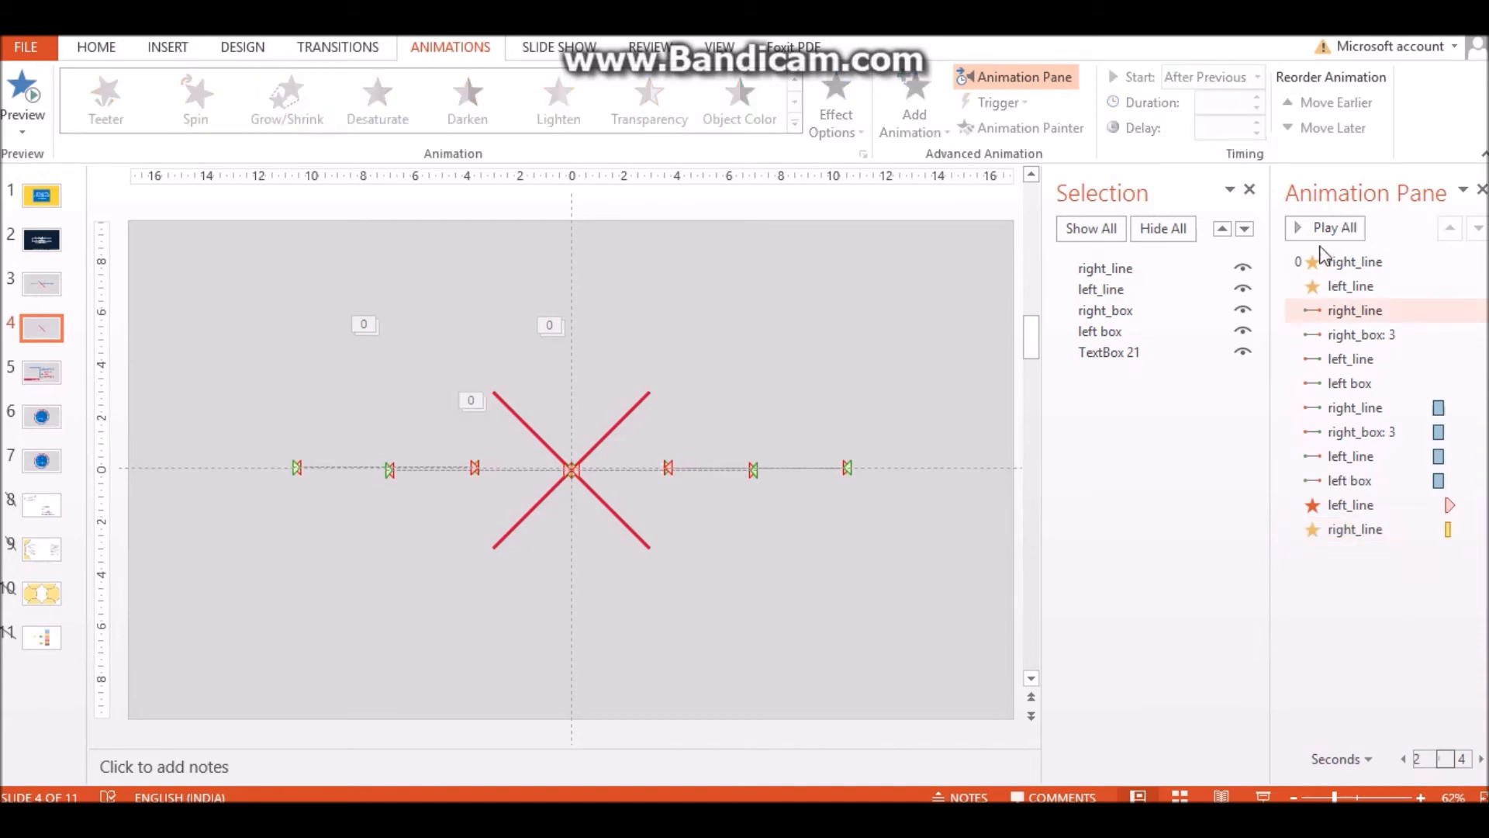
click(1328, 226)
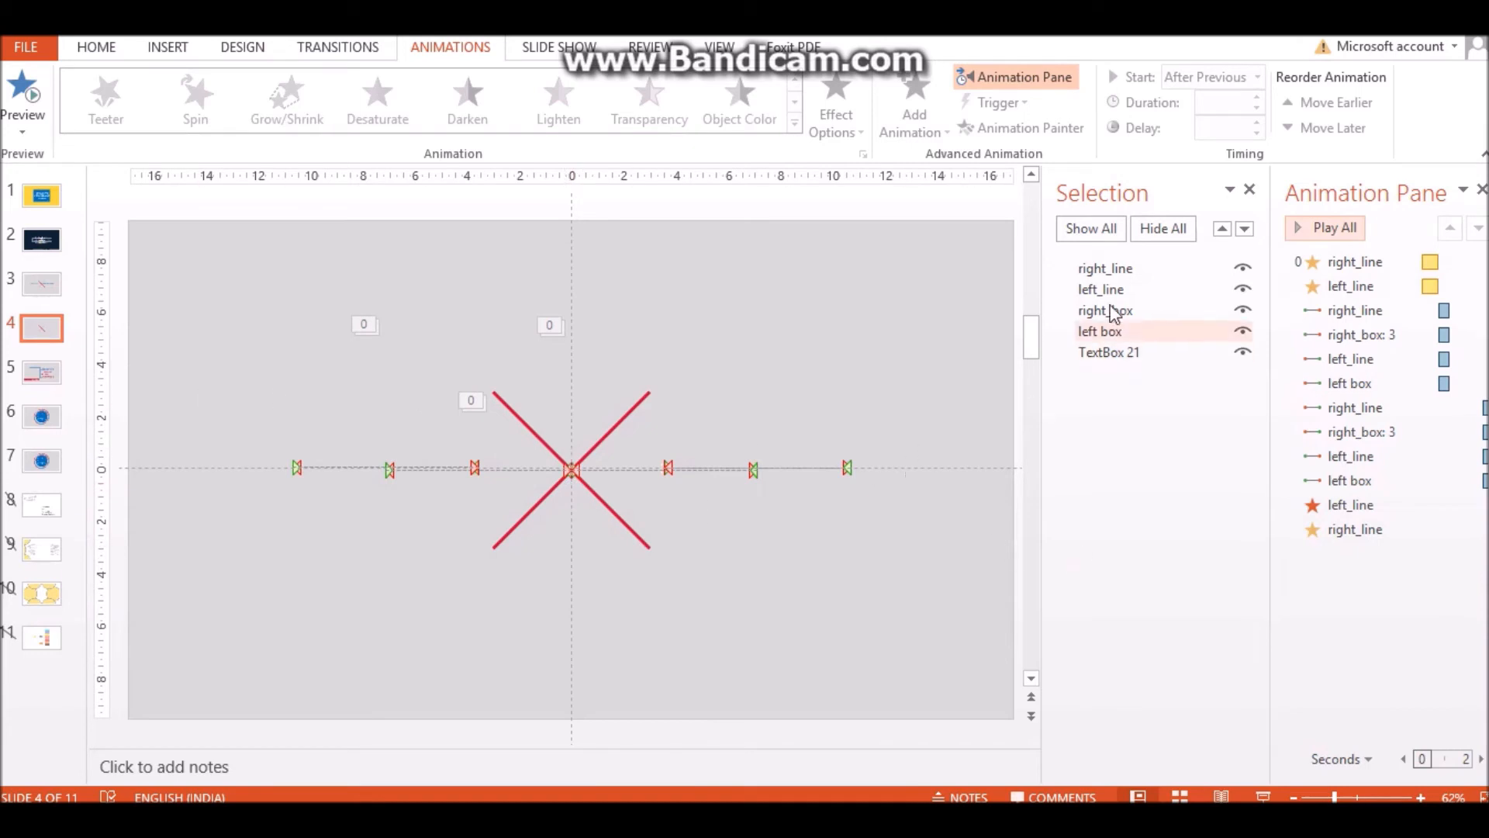
Step: Add a Spin emphasis animation to right_line
click(1105, 267)
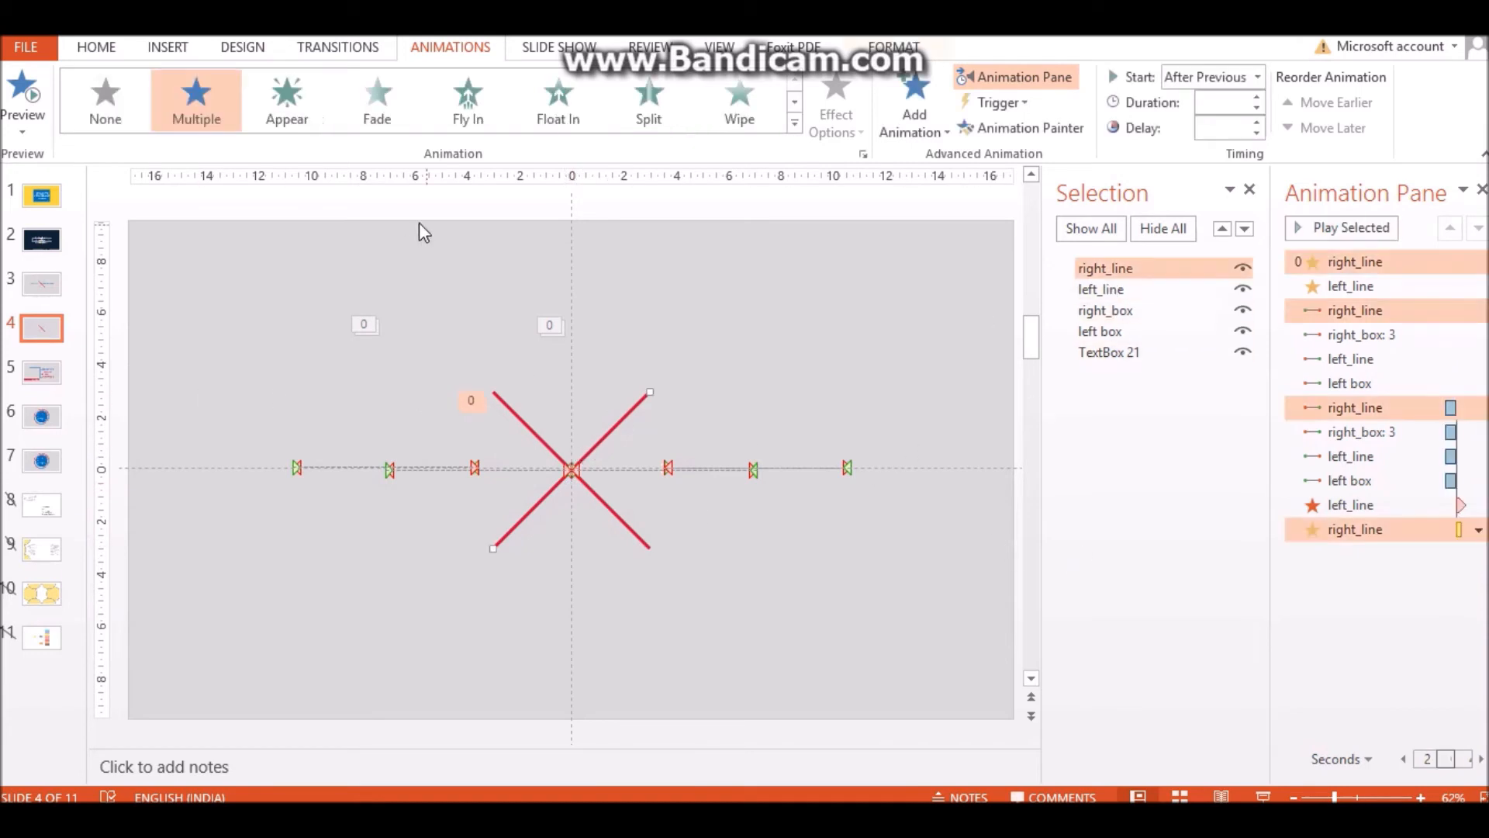
click(903, 115)
scroll(977, 426, down, 3)
scroll(975, 427, up, 3)
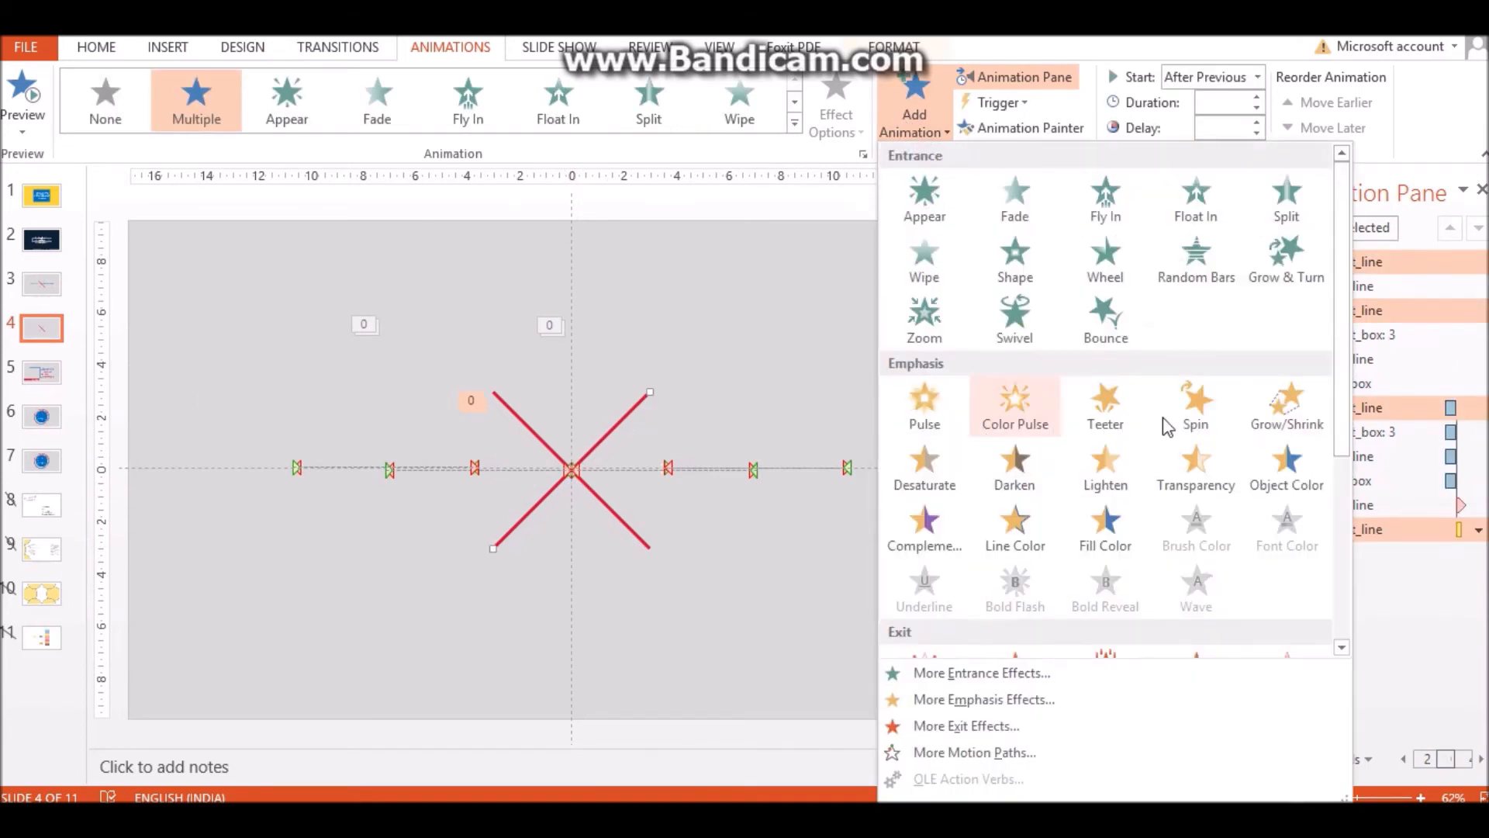
click(1188, 397)
click(839, 121)
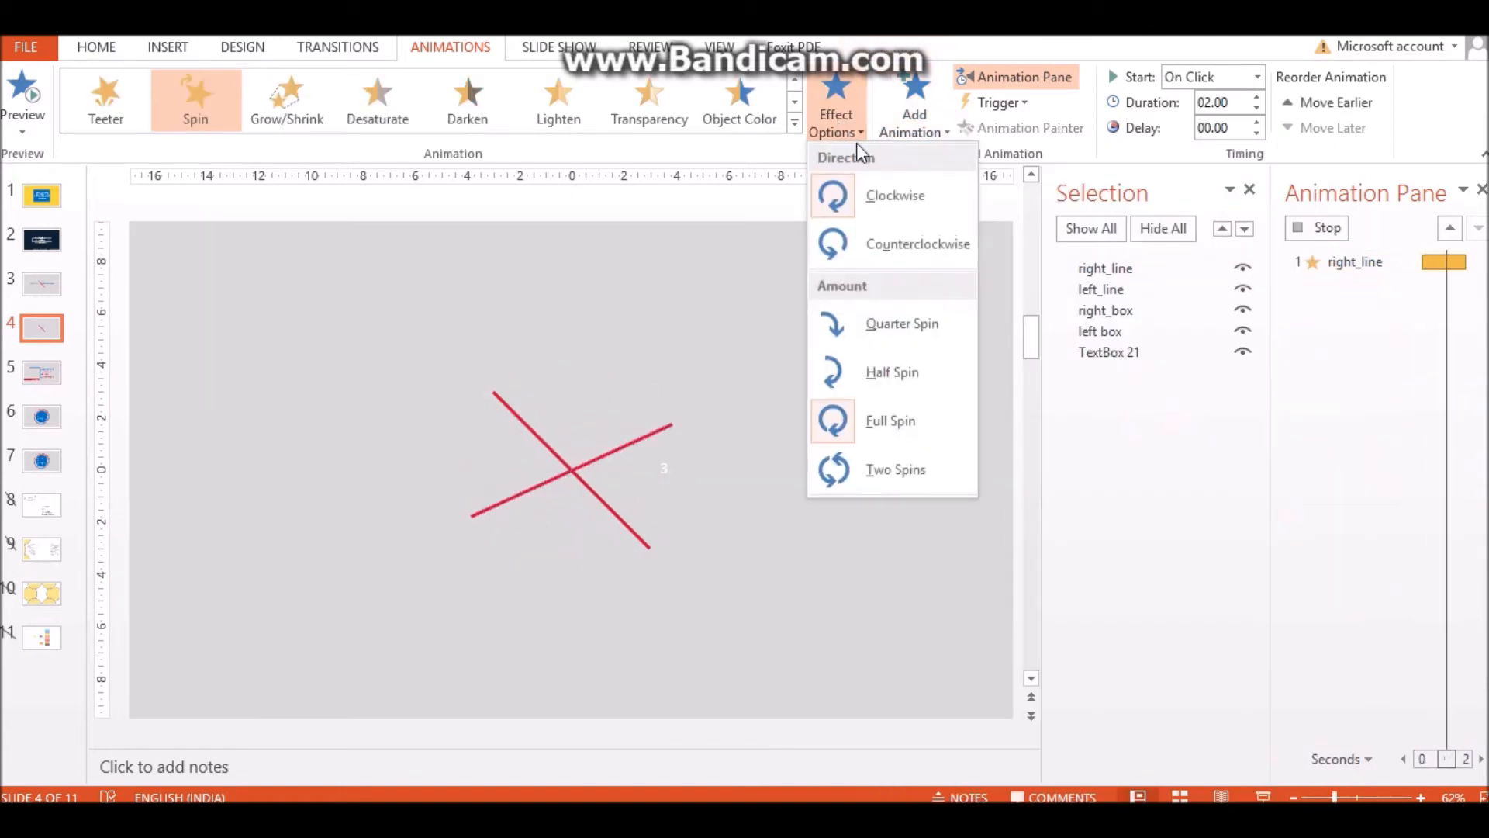
Step: Start right_line's new Spin After Previous, with a duration of 0.50 seconds and the smooth end at its maximum
click(1233, 77)
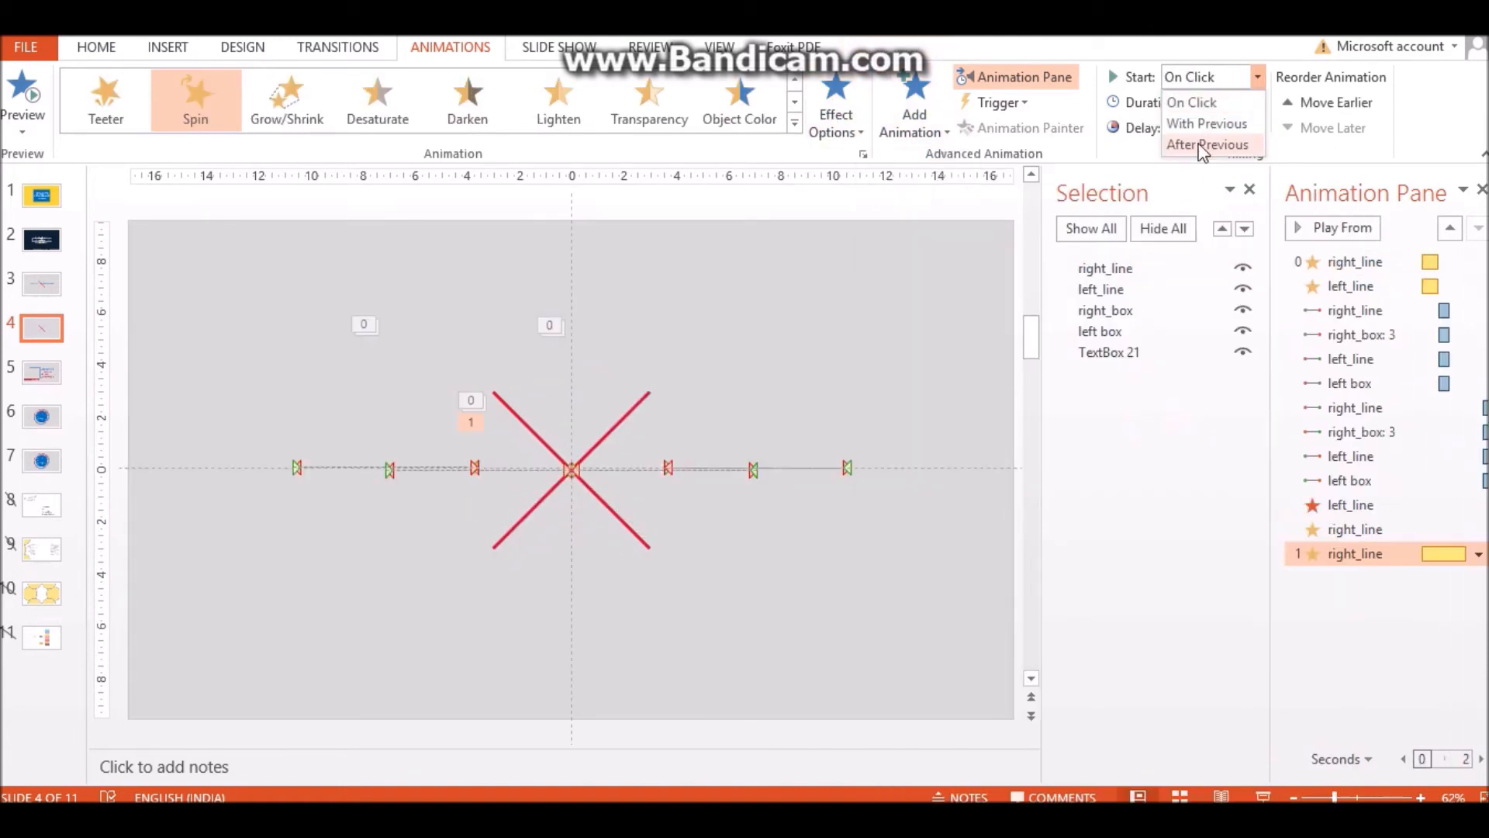
click(1207, 144)
double_click(1223, 102)
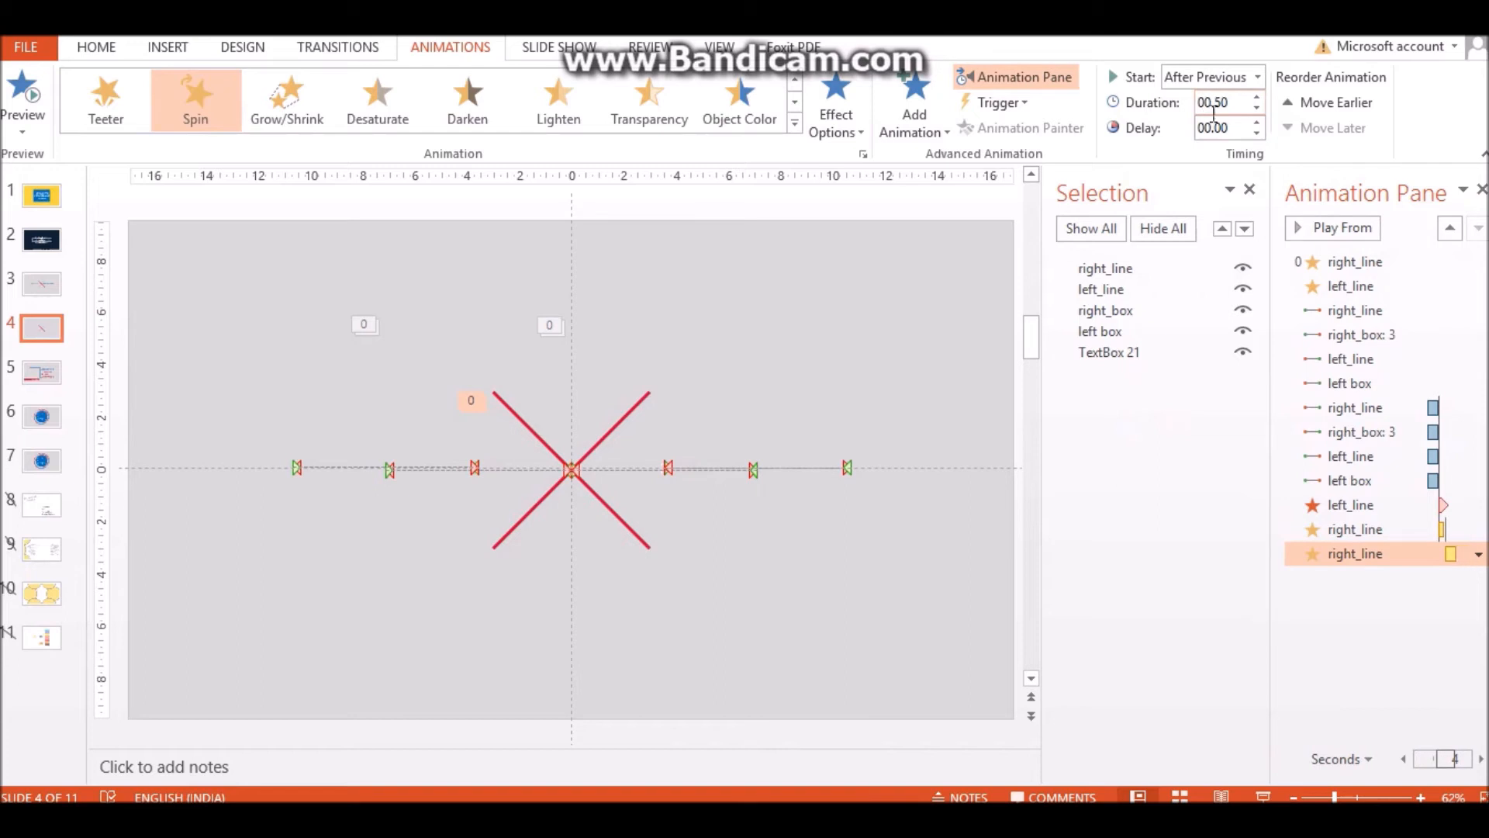
click(864, 155)
drag(689, 358, 811, 362)
click(789, 600)
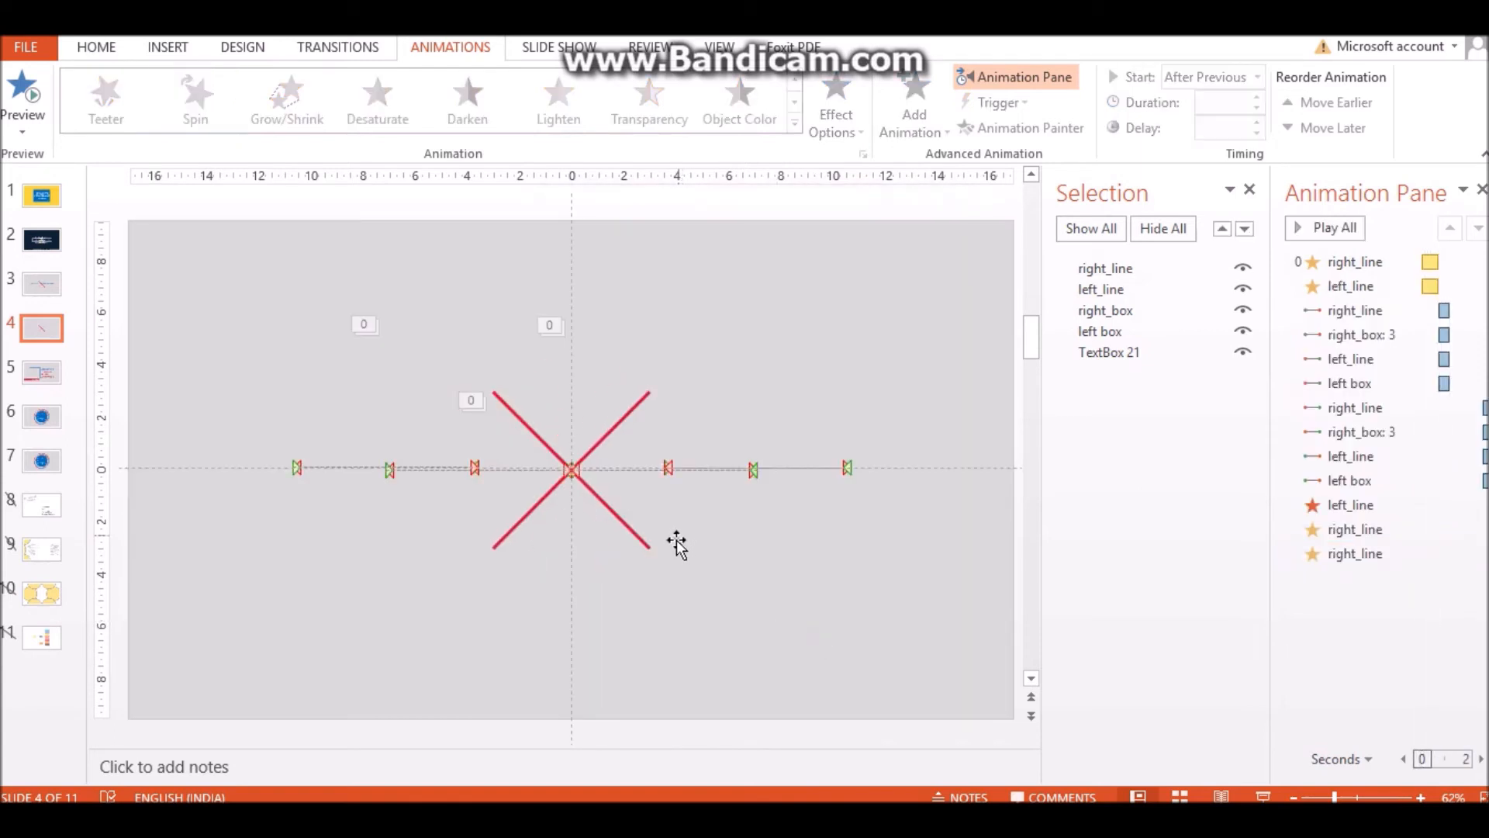
Step: Add a Line Color emphasis animation to right_line and choose standard blue as its colour
click(1354, 555)
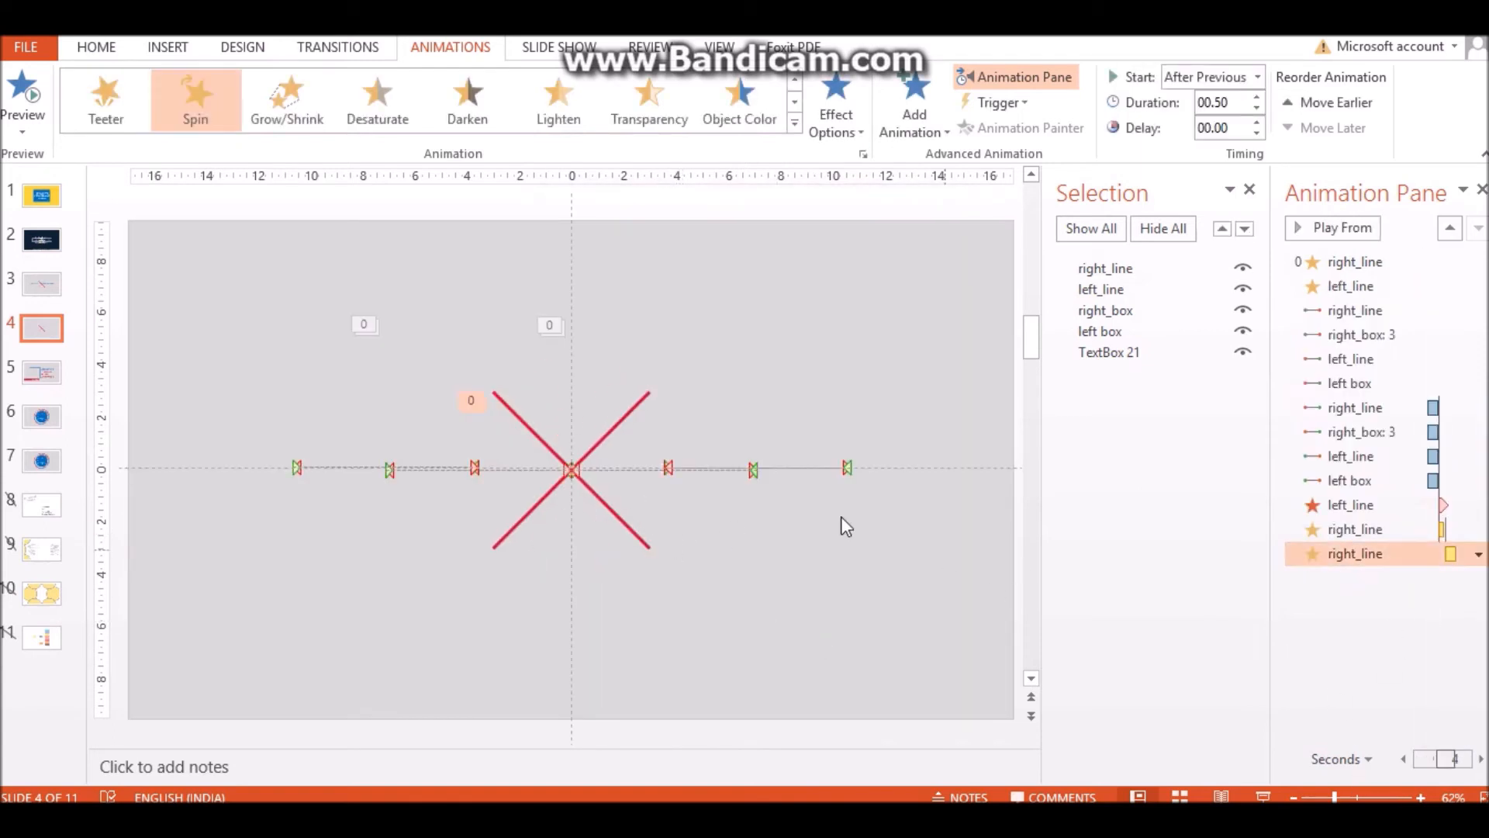
click(881, 101)
scroll(972, 612, down, 3)
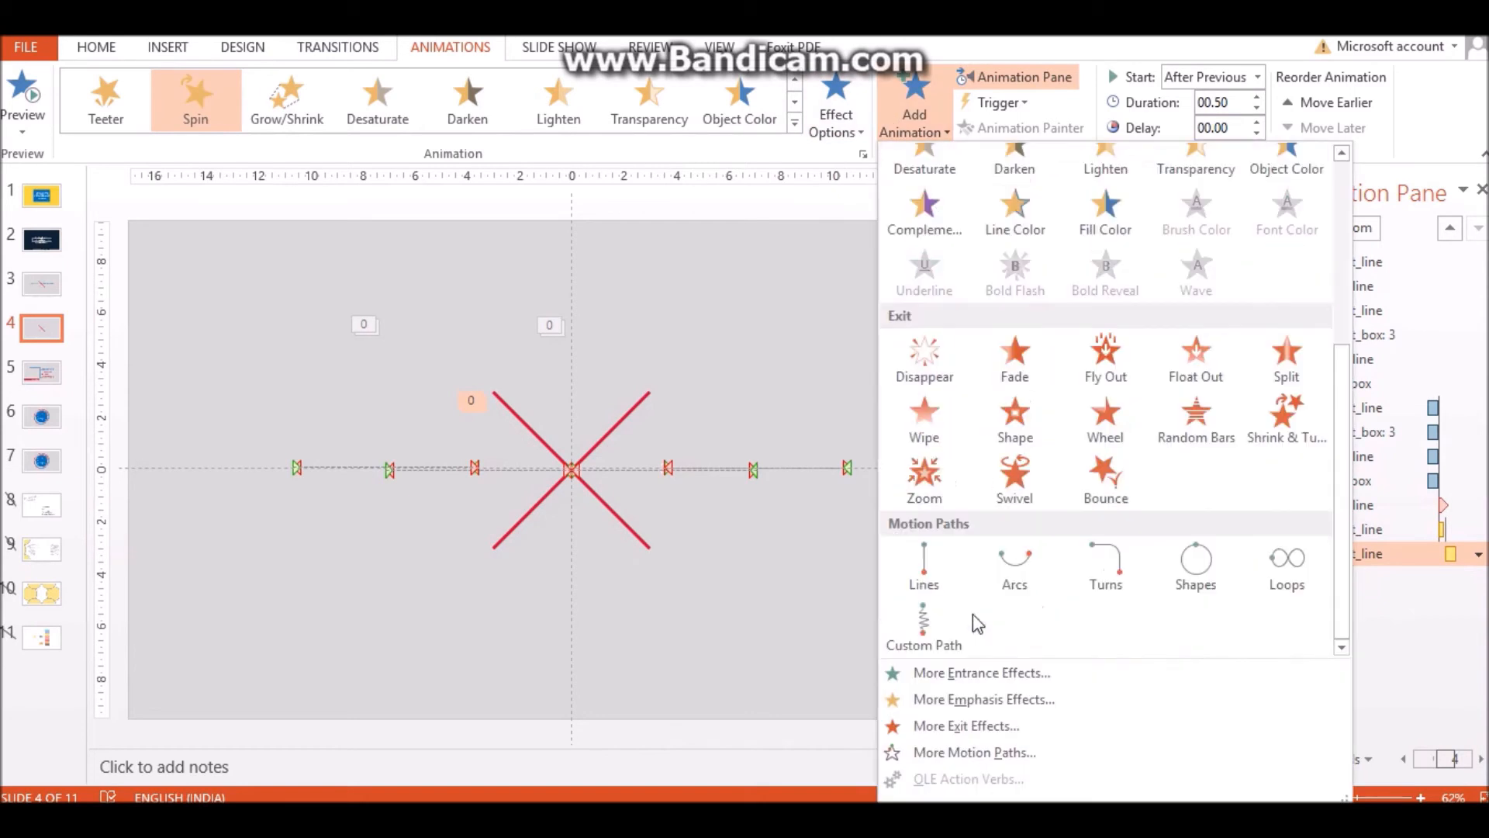
scroll(978, 542, up, 3)
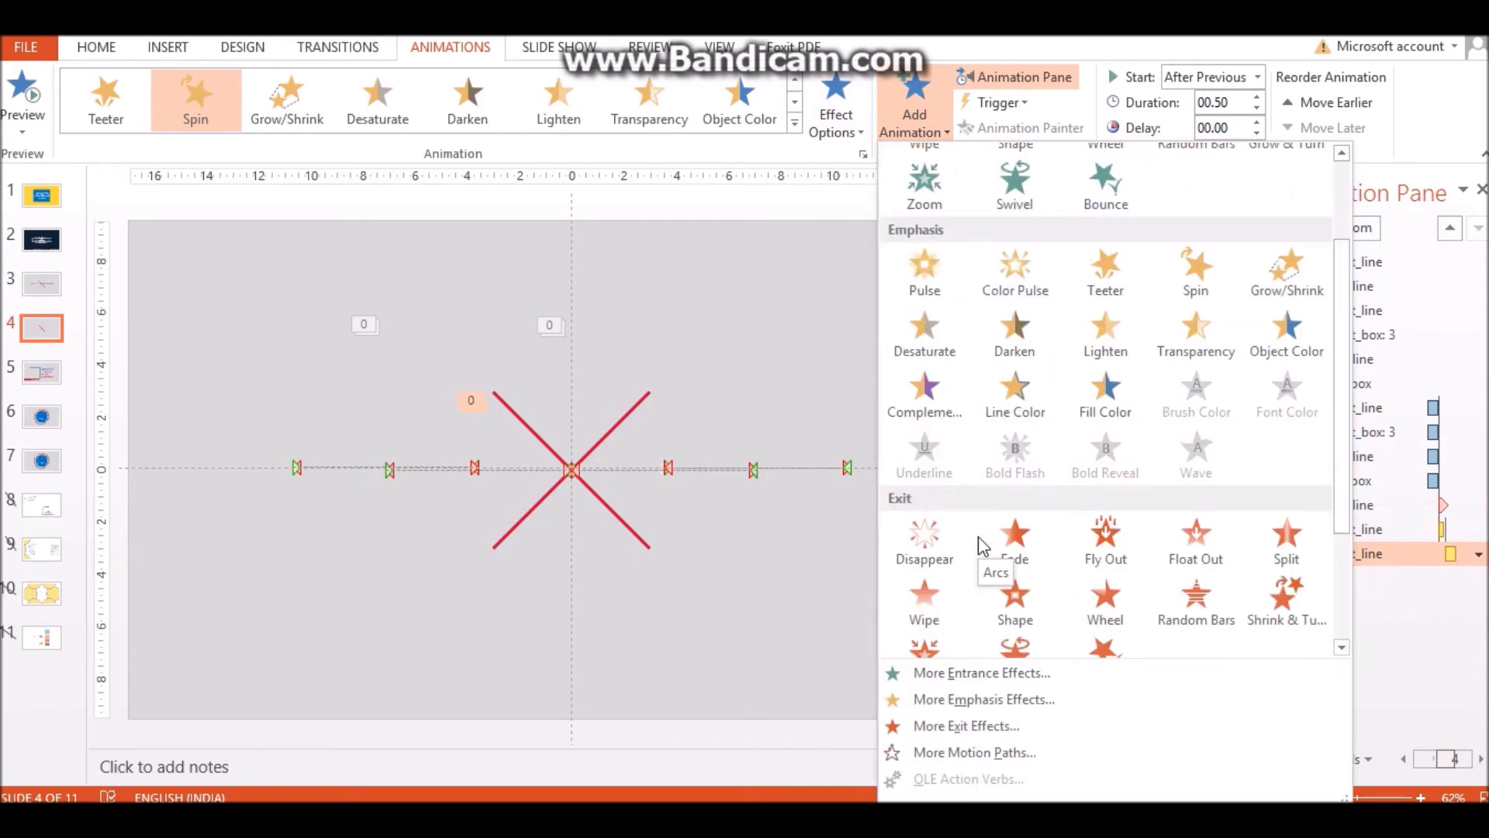
click(1055, 388)
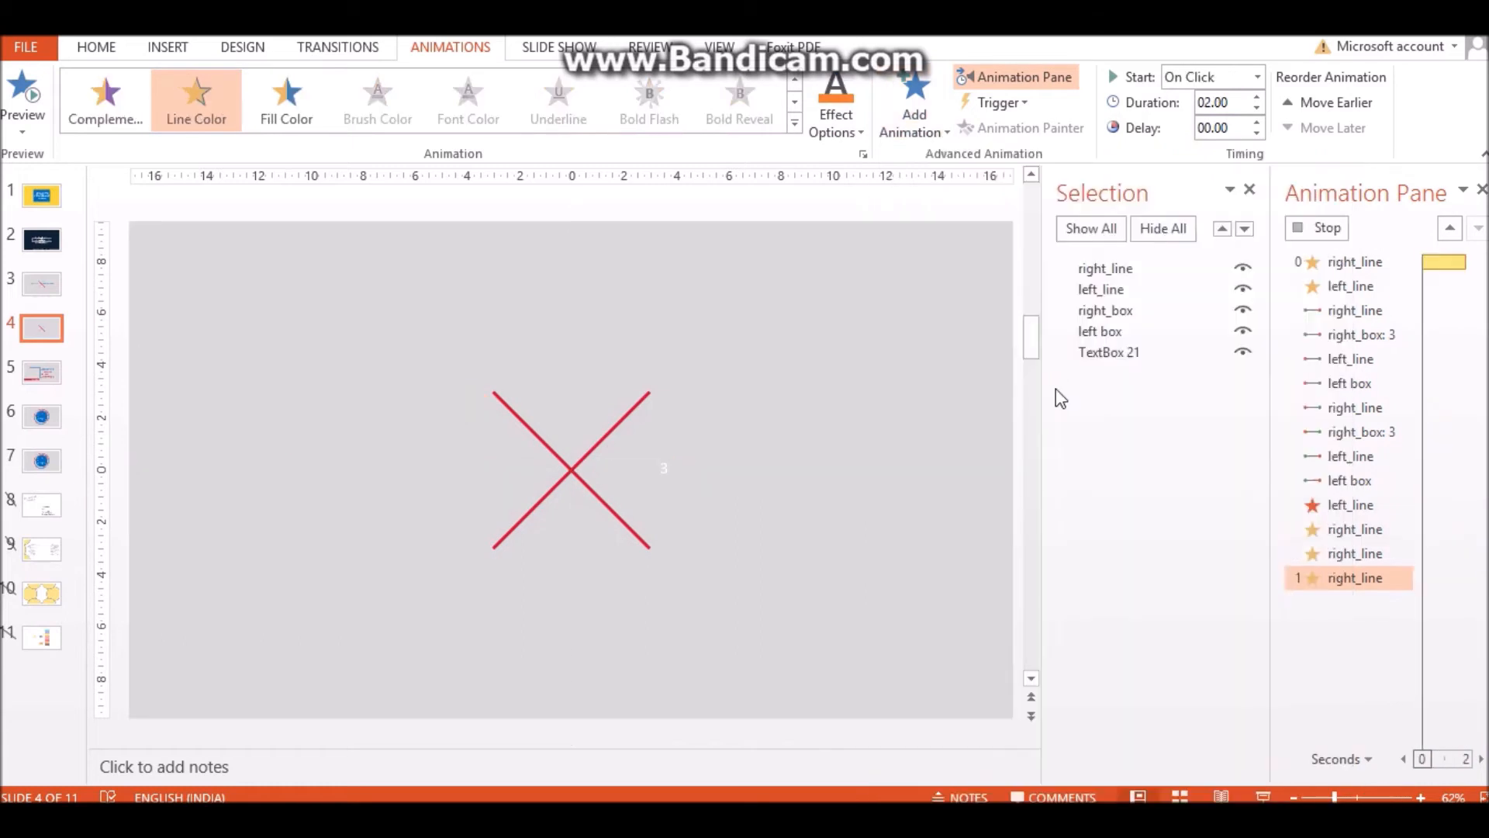
click(838, 116)
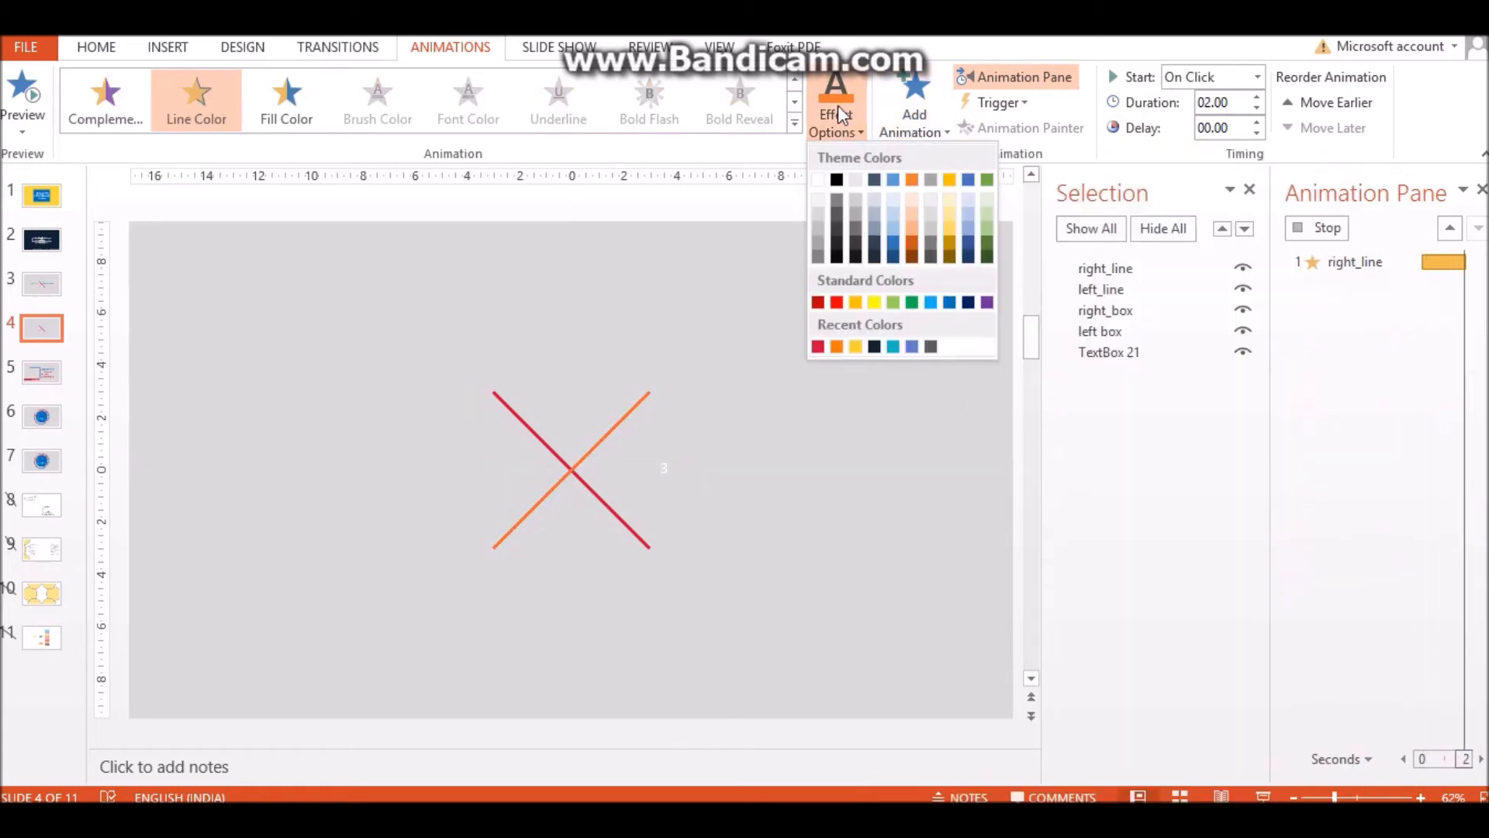
click(949, 303)
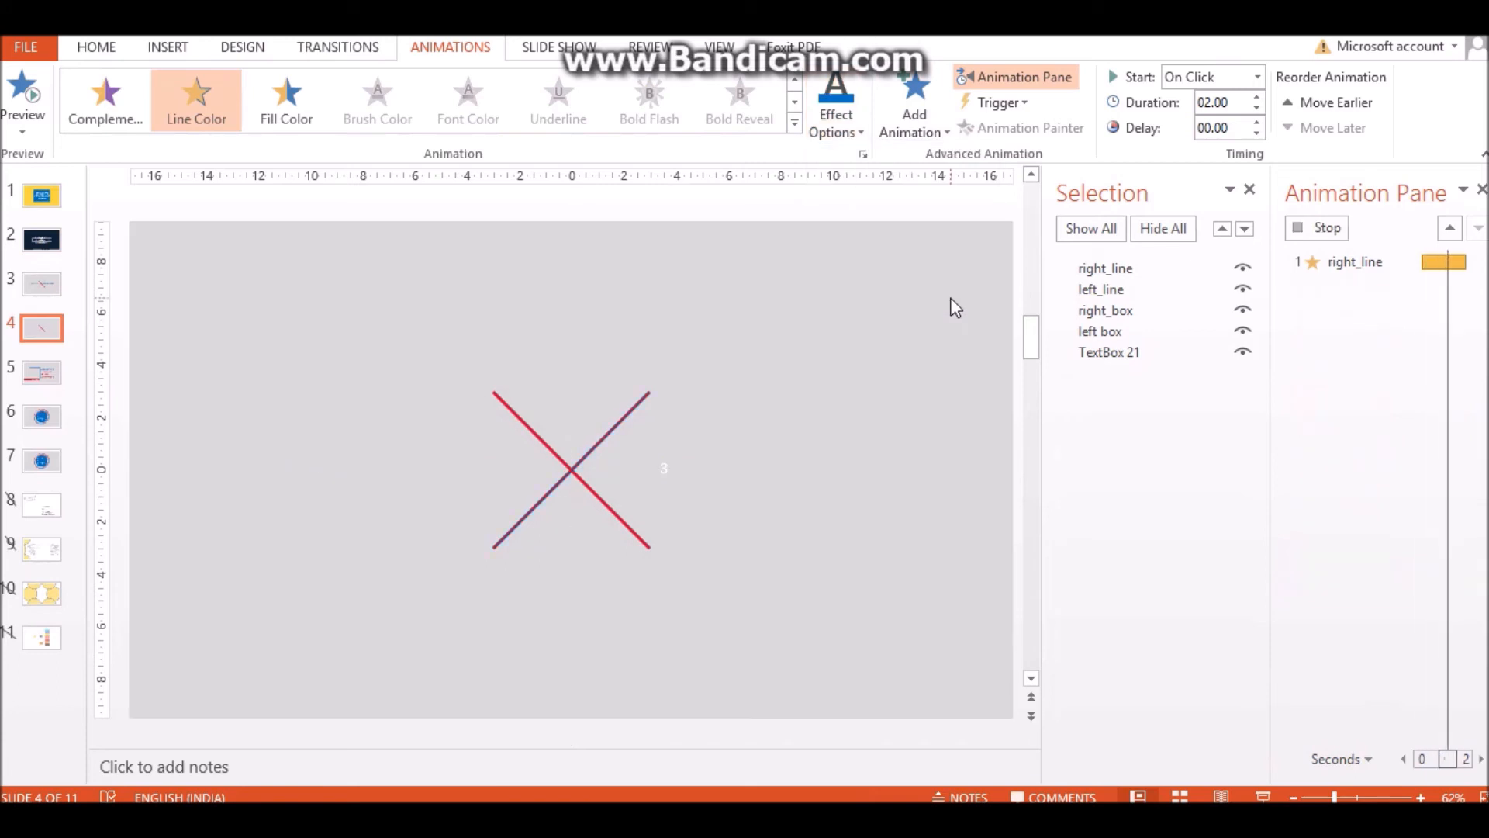
Step: Start right_line's Line Color animation With Previous, set its duration to 0.50 seconds and preview all animations
click(1241, 77)
click(1213, 123)
double_click(1220, 103)
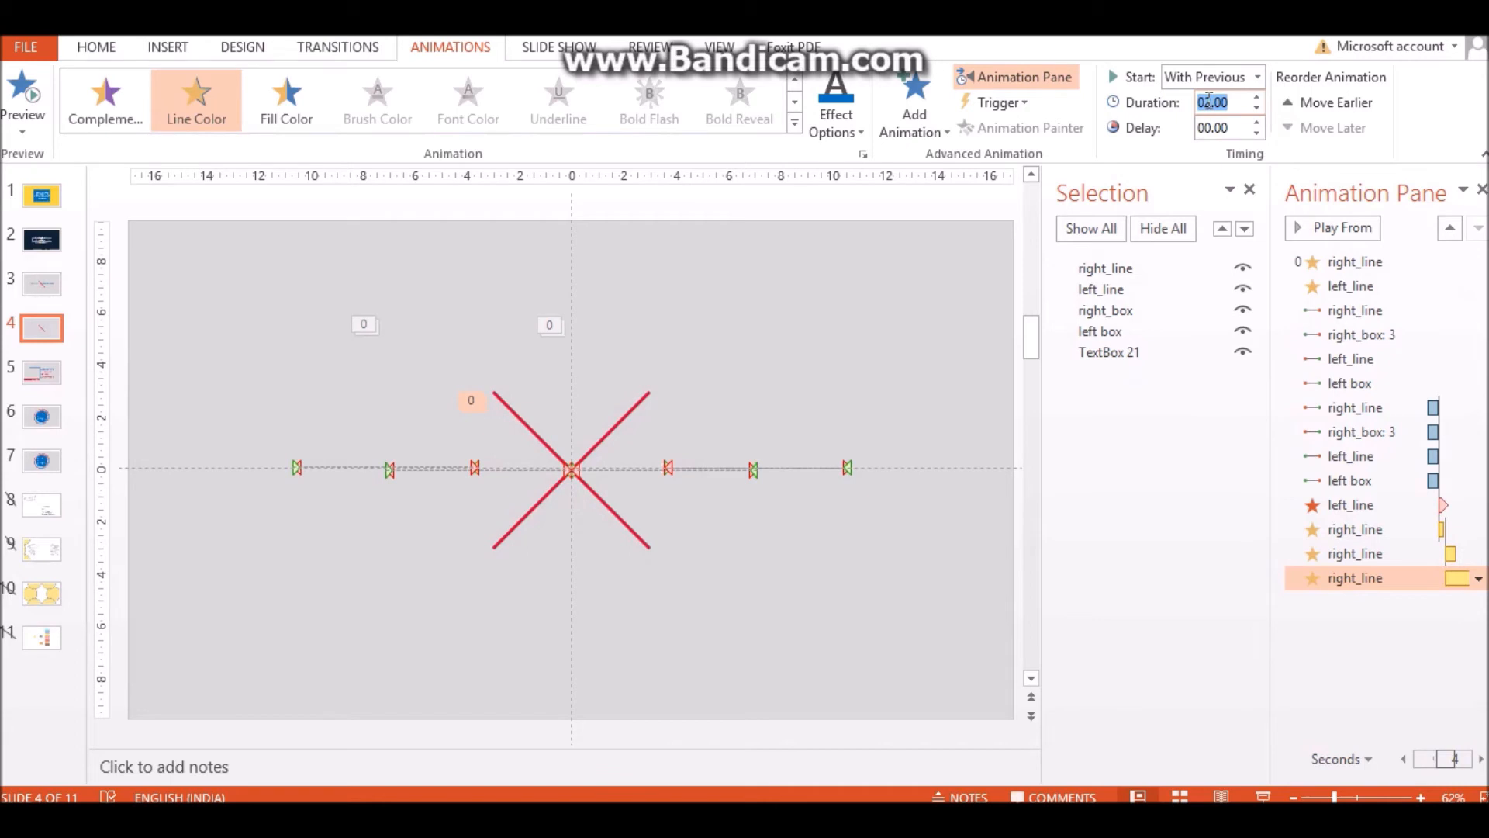
text(.50)
key(Return)
click(1430, 641)
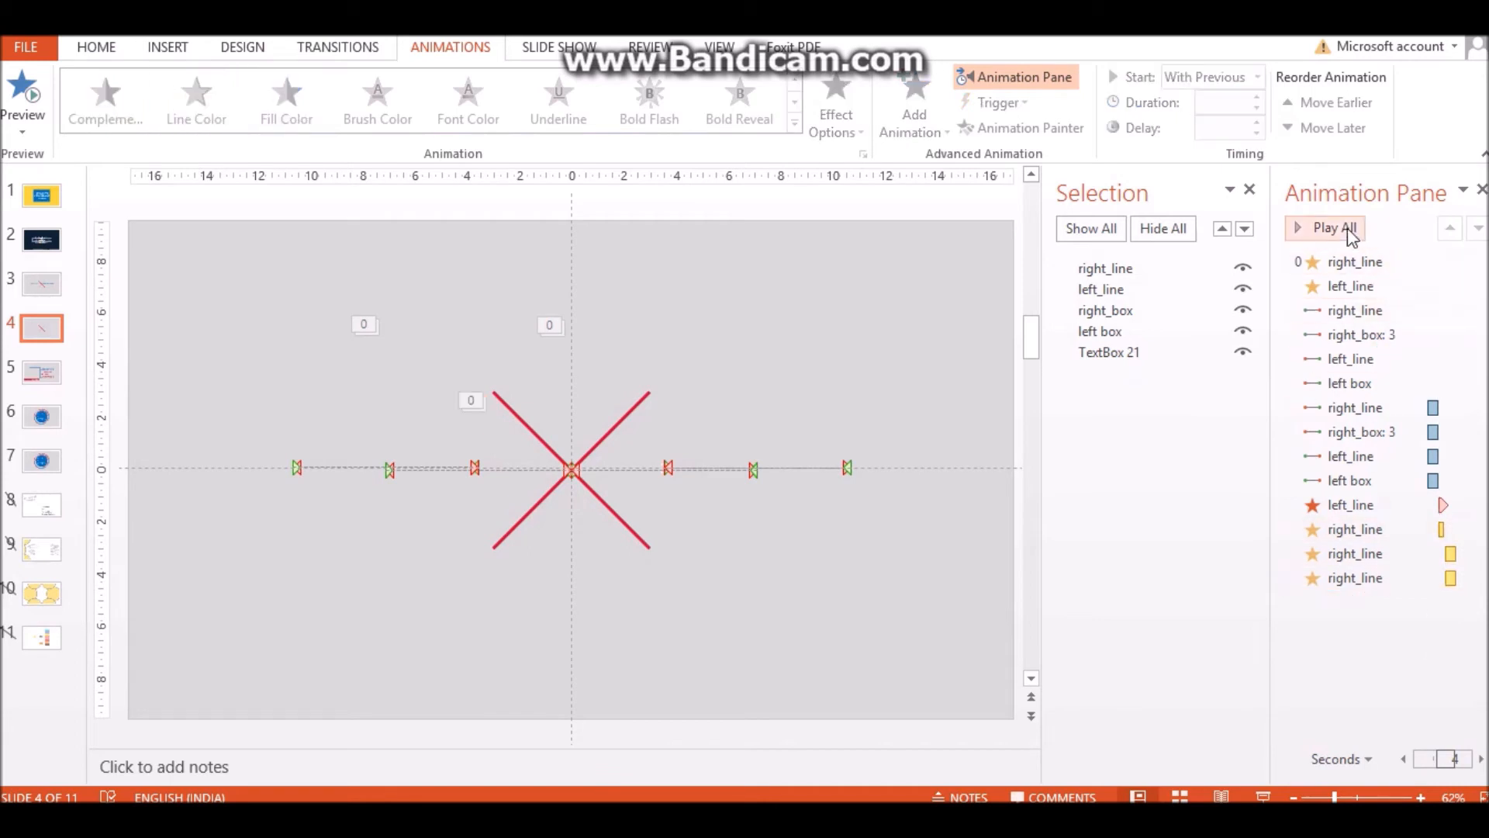
click(1349, 229)
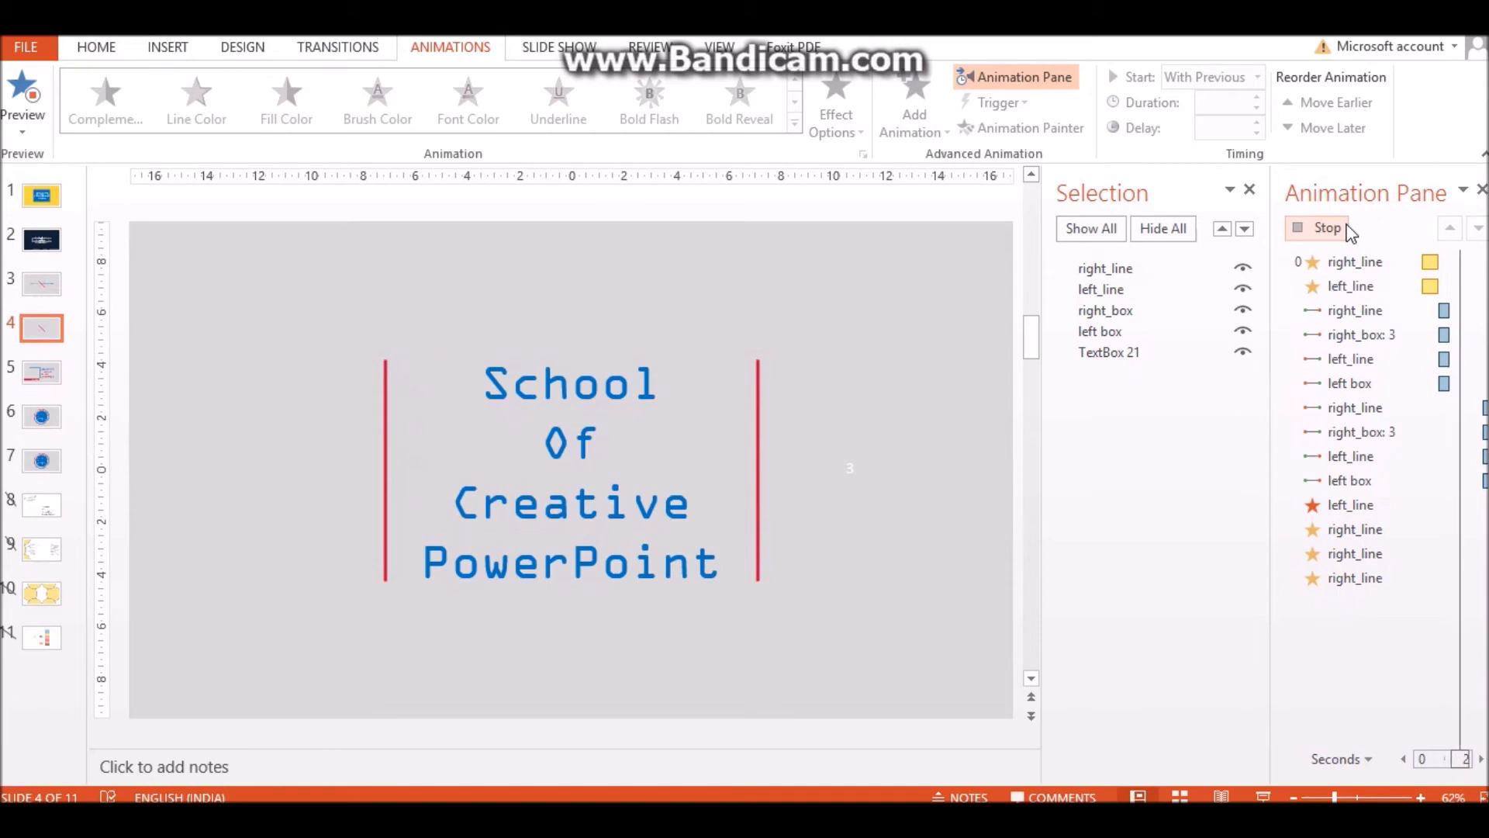